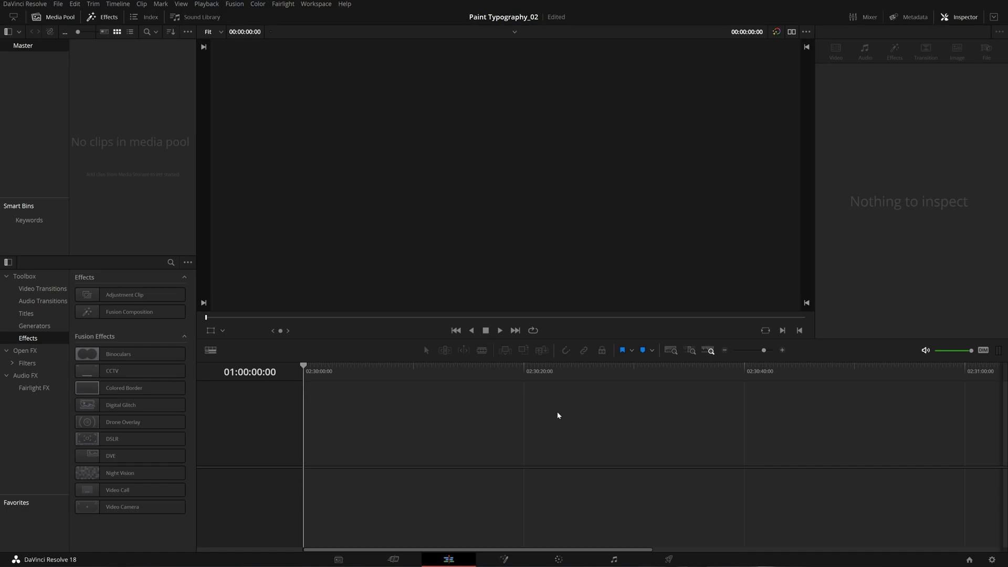
Set the project's timeline frame rate to 60 frames per second and save the project settings.
{"action": "mouse_move", "coordinate": [520, 566]}
{"action": "left_click", "coordinate": [993, 559]}
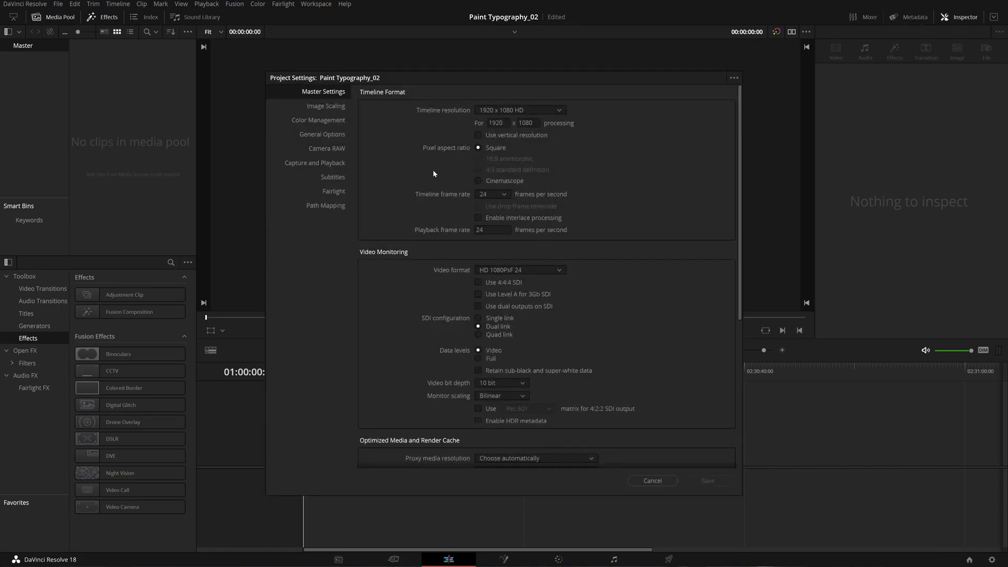
{"action": "left_click", "coordinate": [498, 194]}
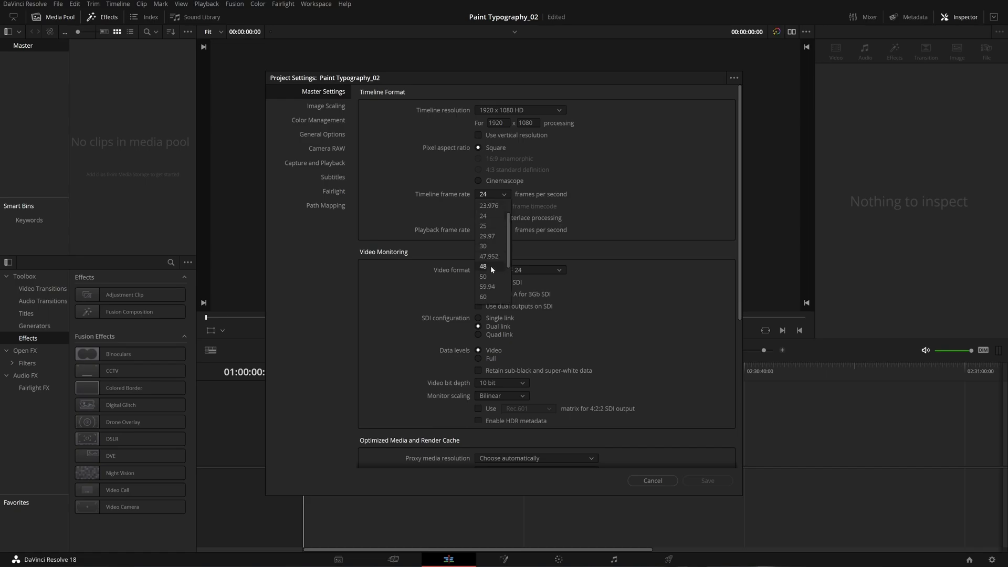
{"action": "left_click", "coordinate": [483, 297]}
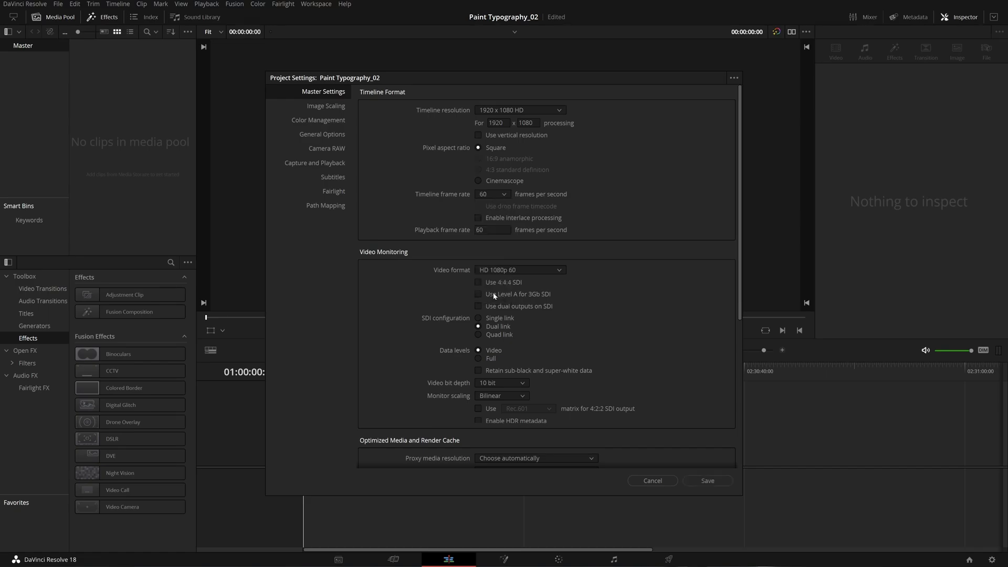
{"action": "left_click", "coordinate": [708, 480]}
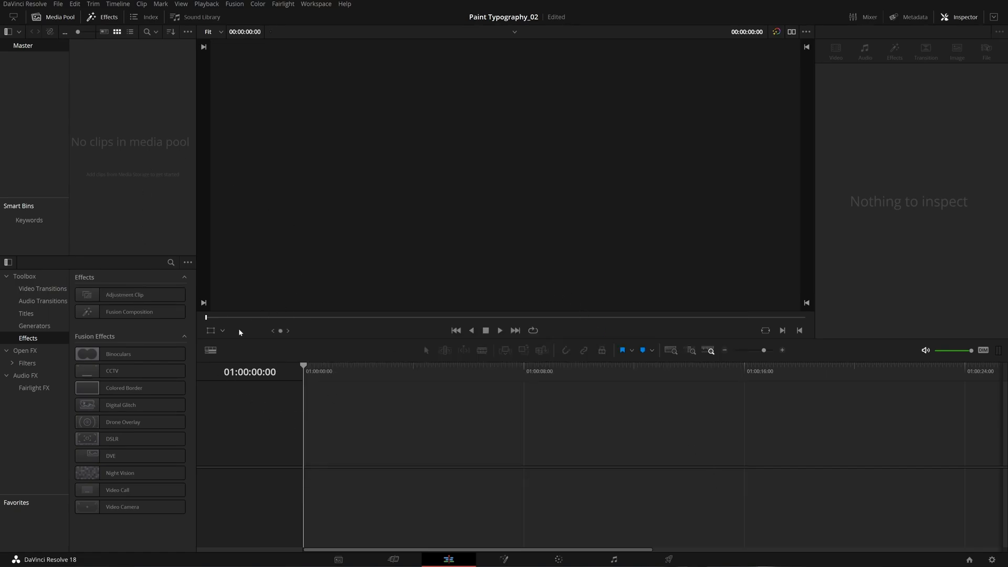
Add a Fusion Composition at the start of the empty timeline and select the clip.
{"action": "left_click", "coordinate": [99, 21]}
{"action": "left_click", "coordinate": [99, 21]}
{"action": "left_click_drag", "start_coordinate": [129, 311], "coordinate": [307, 456]}
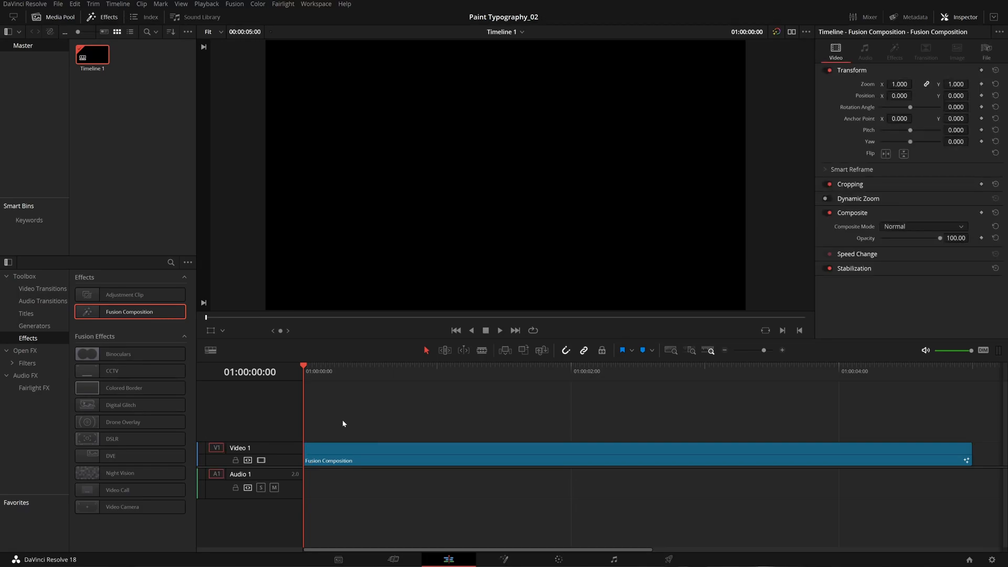
{"action": "left_click_drag", "start_coordinate": [304, 367], "coordinate": [290, 399]}
{"action": "left_click", "coordinate": [361, 447]}
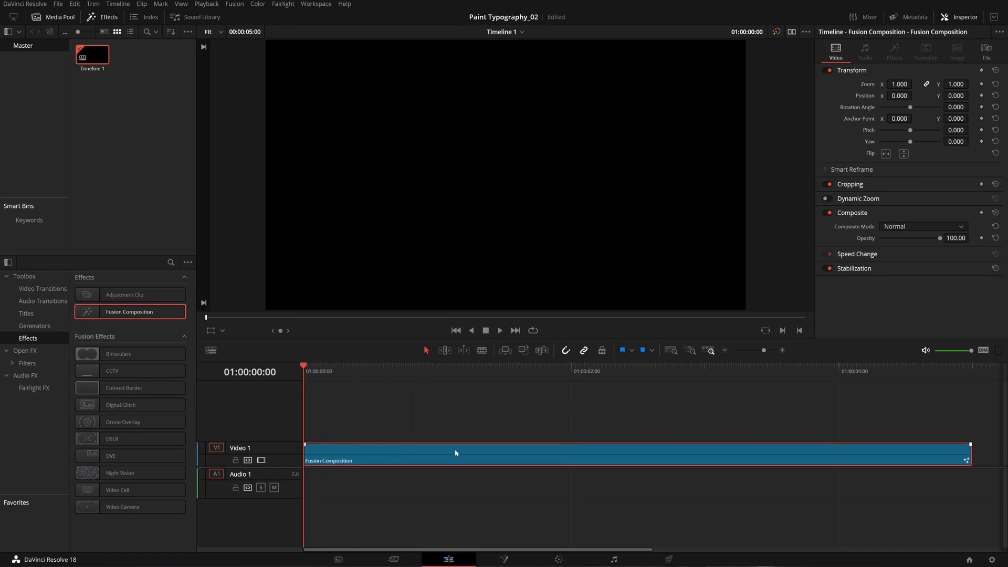
Open the composition on the Fusion page and connect a new Background node to MediaOut1.
{"action": "left_click", "coordinate": [504, 559]}
{"action": "left_click_drag", "start_coordinate": [340, 459], "coordinate": [574, 460]}
{"action": "left_click_drag", "start_coordinate": [126, 394], "coordinate": [491, 464]}
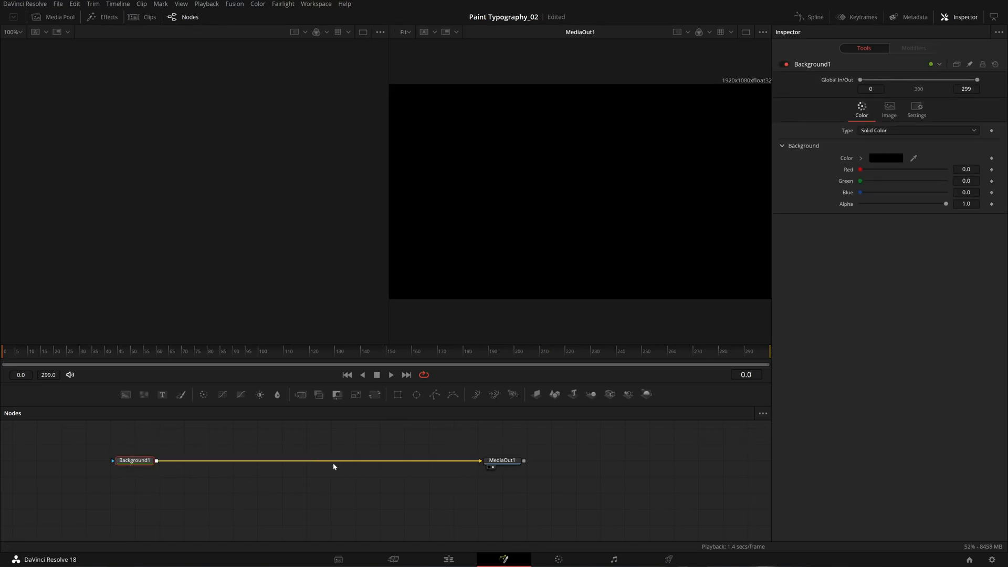
Merge a new Text node over the background, place it above the merge, and enter the text FUSION.
{"action": "left_click", "coordinate": [162, 395]}
{"action": "left_click_drag", "start_coordinate": [215, 477], "coordinate": [264, 462]}
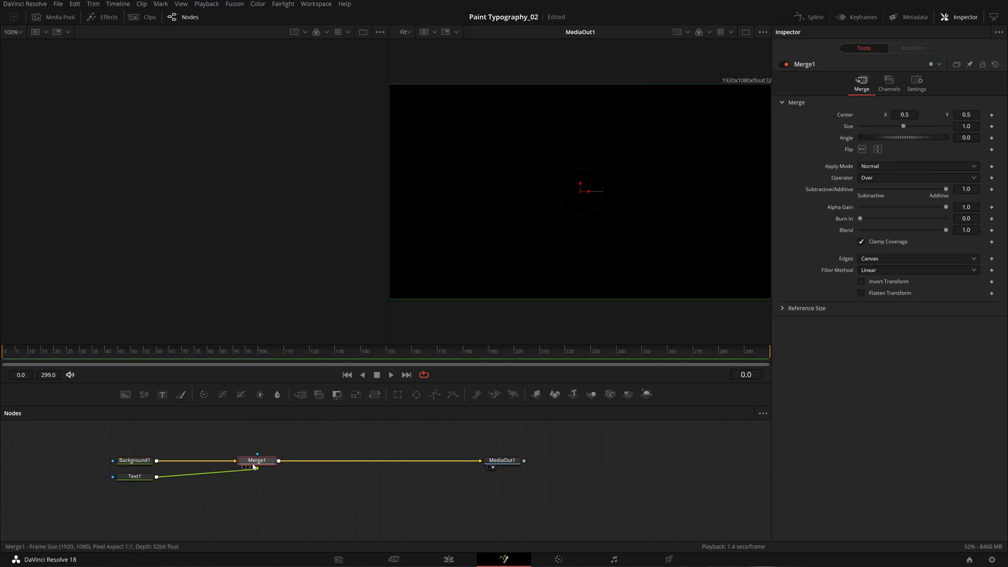
{"action": "left_click_drag", "start_coordinate": [141, 477], "coordinate": [278, 473]}
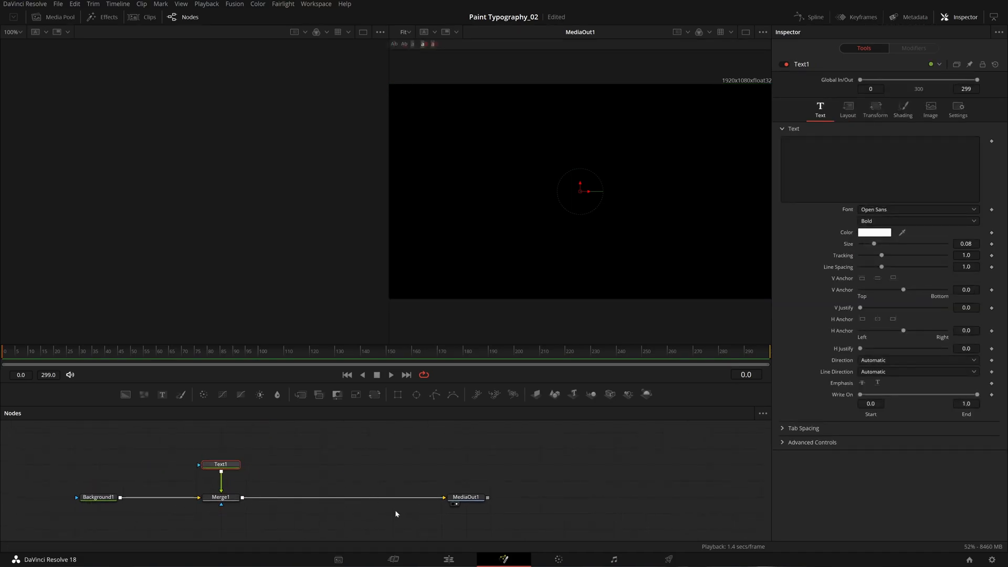
{"action": "left_click", "coordinate": [803, 168]}
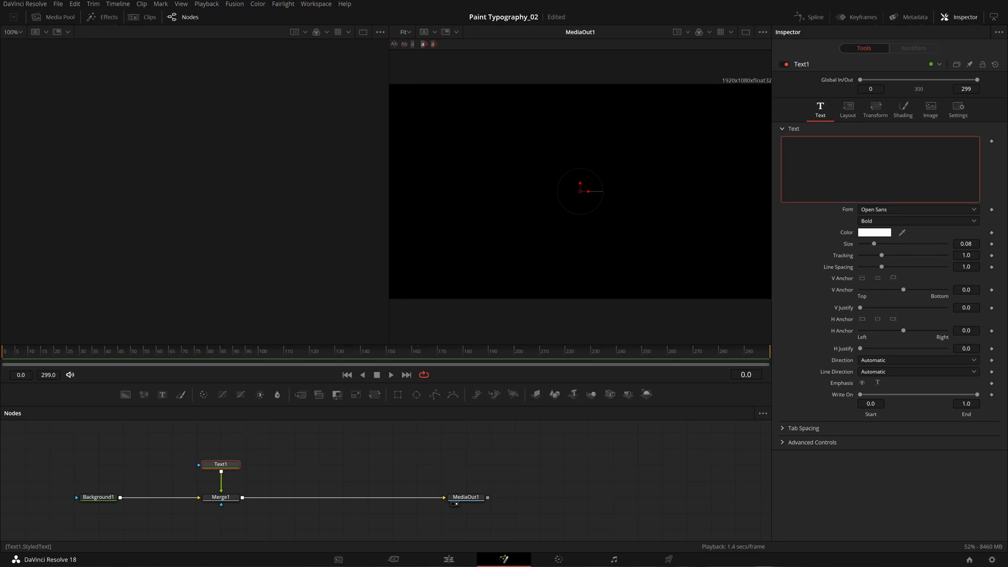
{"action": "type", "text": "FUSION"}
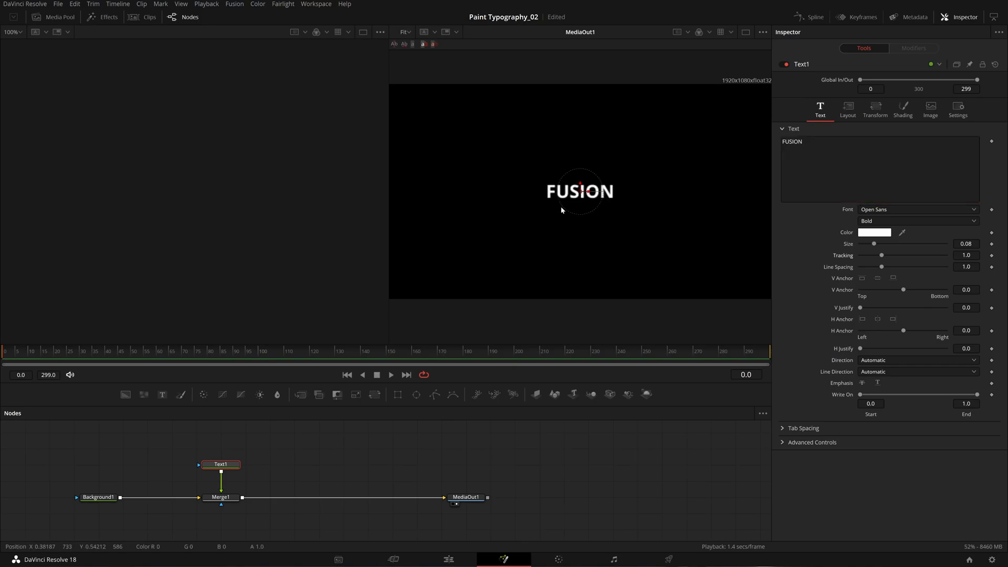
Set the timeline proxy resolution to Full.
{"action": "left_click", "coordinate": [214, 3]}
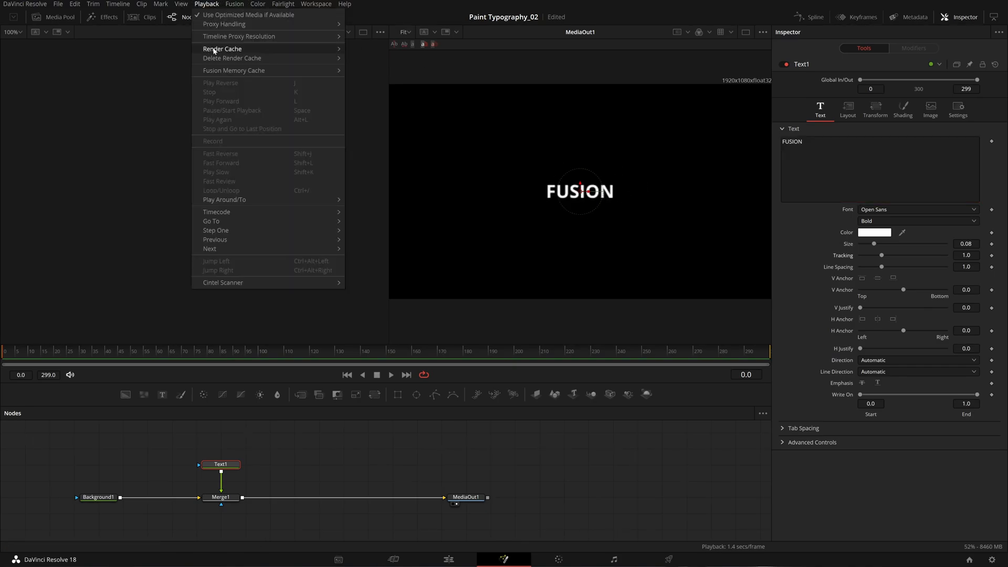
{"action": "mouse_move", "coordinate": [263, 37]}
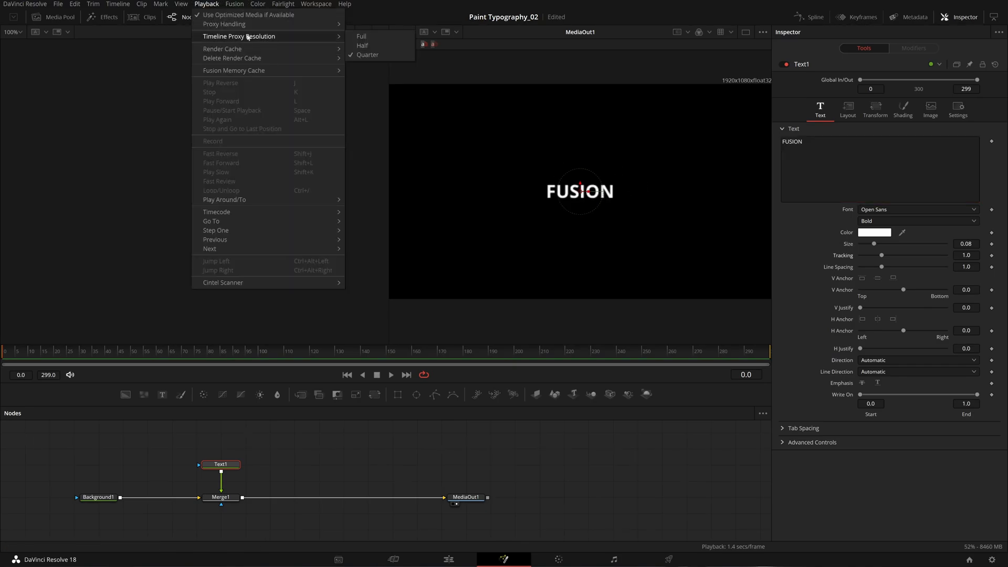
{"action": "left_click", "coordinate": [361, 37]}
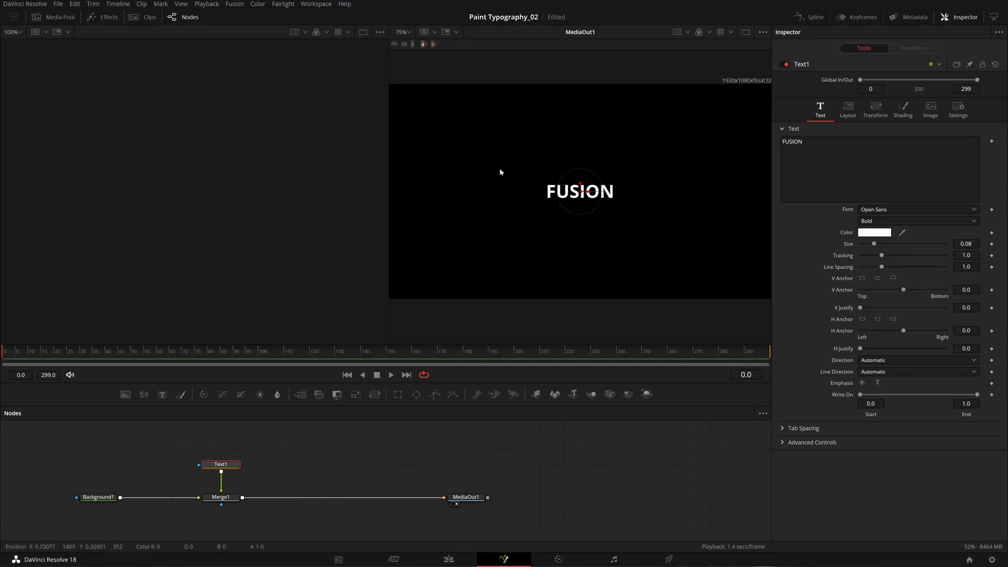
Switch to a single viewer and fit the composition's image to it.
{"action": "left_click", "coordinate": [746, 34]}
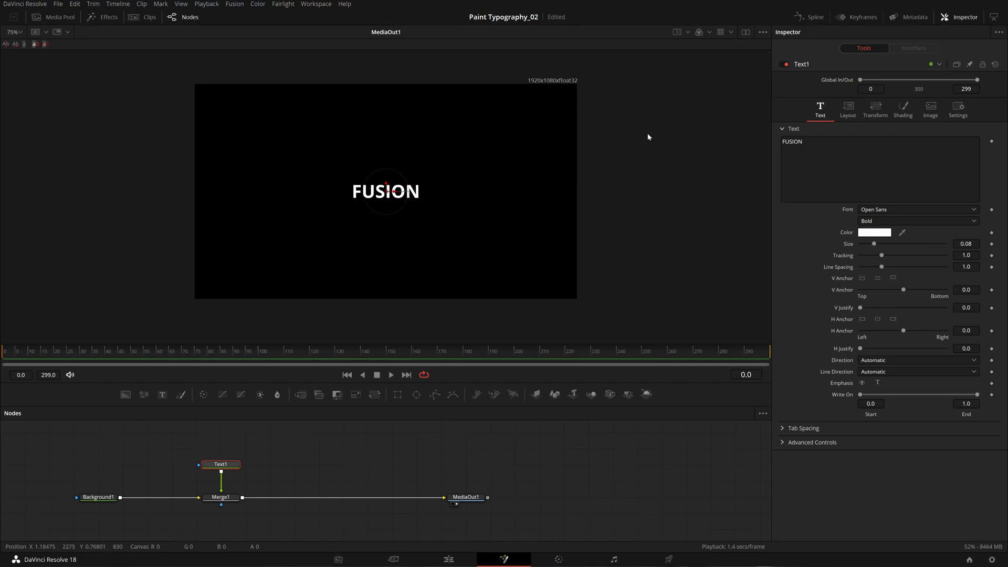
{"action": "key", "text": "ctrl+f"}
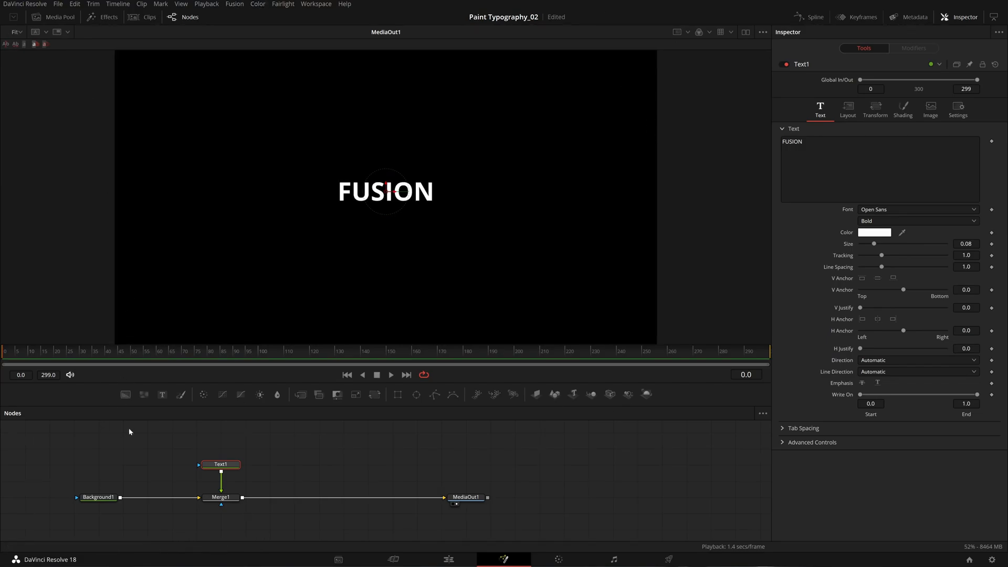
{"action": "left_click", "coordinate": [16, 32]}
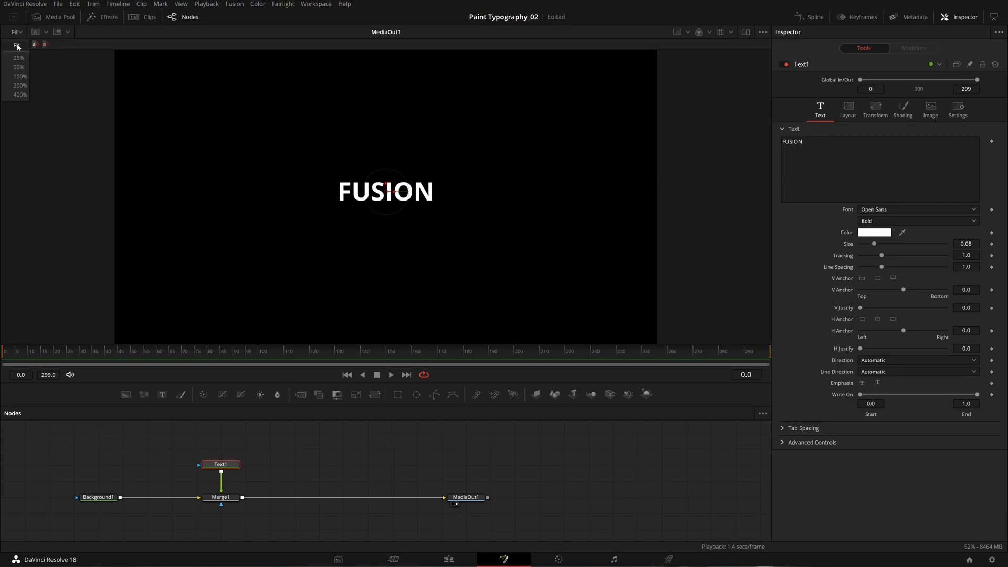
{"action": "left_click", "coordinate": [17, 47]}
Rearrange the node graph so the Text1 node sits farther above Merge1.
{"action": "left_click_drag", "start_coordinate": [295, 482], "coordinate": [306, 470]}
{"action": "left_click_drag", "start_coordinate": [243, 456], "coordinate": [243, 439]}
{"action": "left_click_drag", "start_coordinate": [327, 457], "coordinate": [307, 481]}
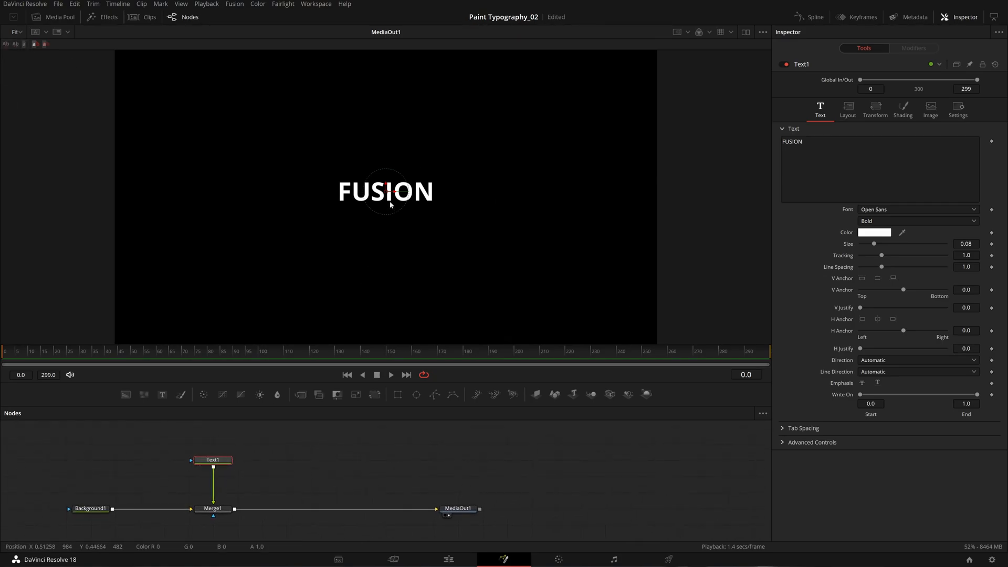
Move the FUSION text to the frame's upper-left corner, about X 0.10, Y 0.93, and display its layout settings.
{"action": "scroll", "coordinate": [497, 200], "scroll_direction": "down", "scroll_amount": 2}
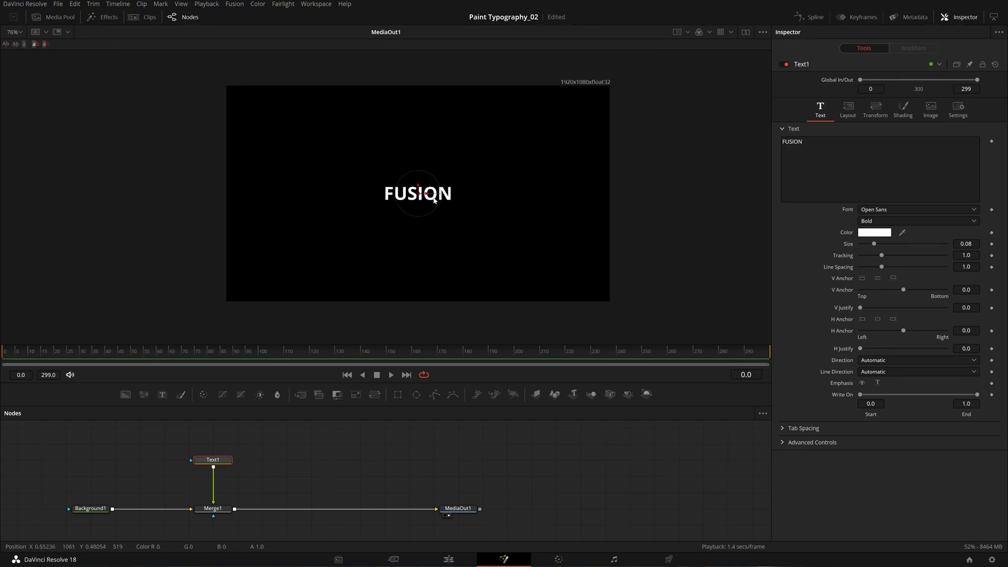
{"action": "left_click_drag", "start_coordinate": [418, 193], "coordinate": [266, 99]}
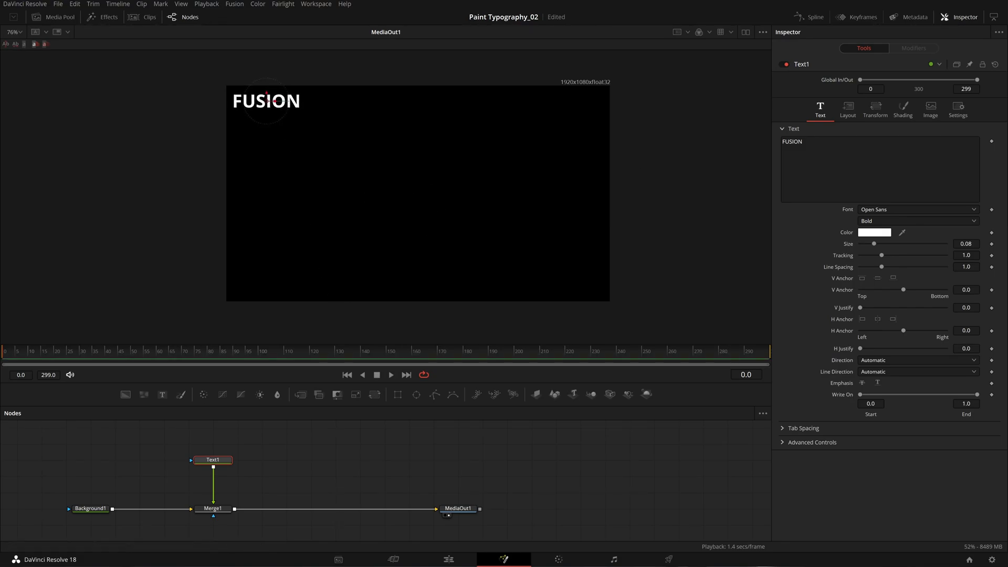
{"action": "left_click", "coordinate": [848, 109]}
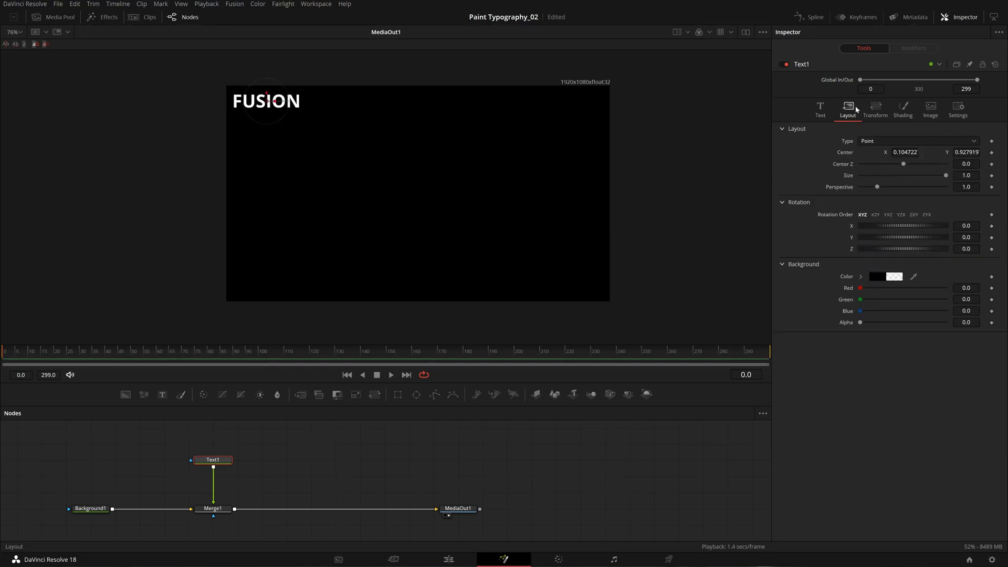
Try other centre positions for the FUSION text and restore it to the frame's upper-left corner.
{"action": "left_click", "coordinate": [968, 19]}
{"action": "left_click", "coordinate": [968, 19]}
{"action": "mouse_move", "coordinate": [266, 99]}
{"action": "left_mouse_down"}
{"action": "mouse_move", "coordinate": [252, 99]}
{"action": "mouse_move", "coordinate": [281, 99]}
{"action": "left_mouse_up"}
{"action": "left_click_drag", "start_coordinate": [965, 153], "coordinate": [951, 154]}
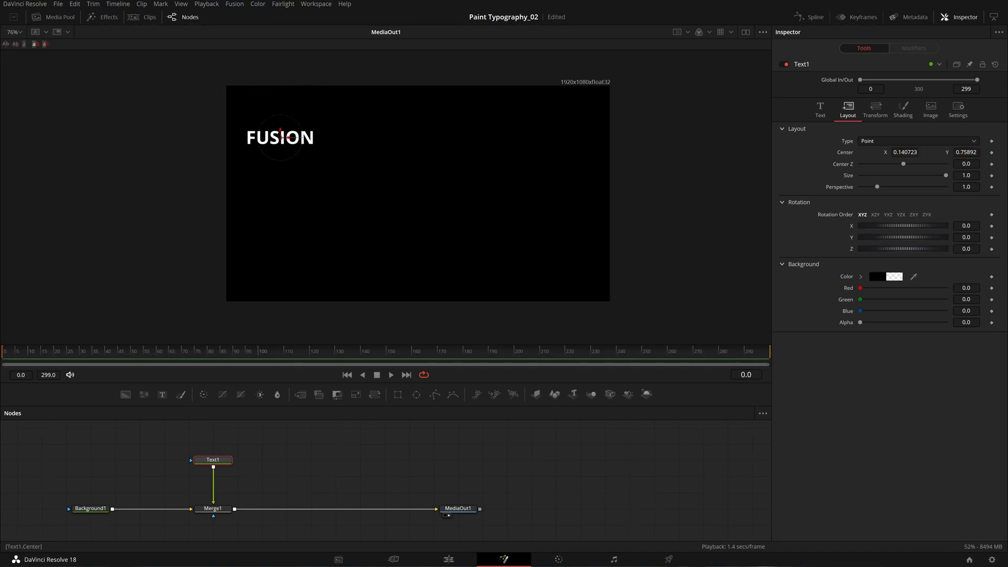
{"action": "key", "text": "ctrl+z"}
{"action": "key", "text": "ctrl+z"}
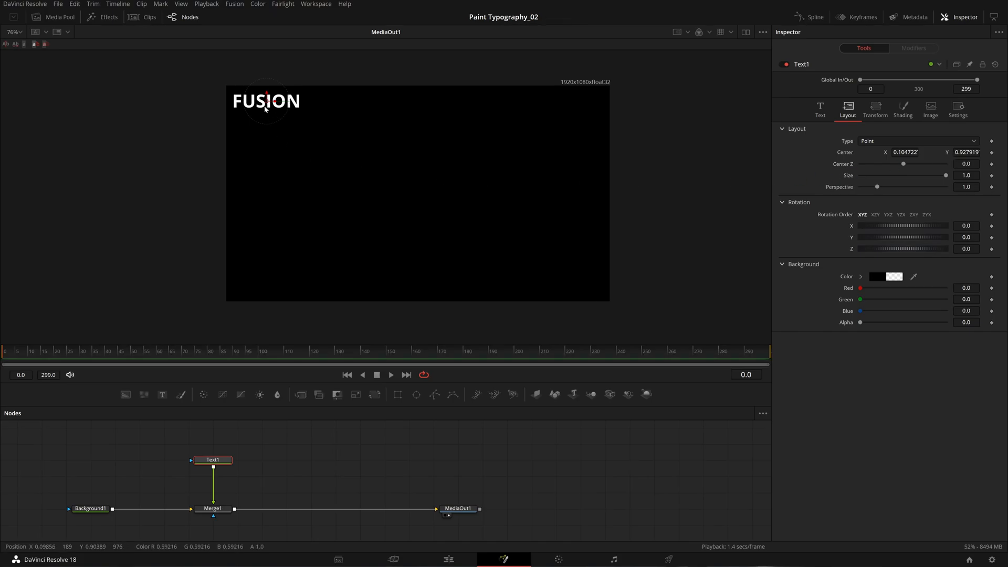
{"action": "left_click_drag", "start_coordinate": [267, 101], "coordinate": [373, 158]}
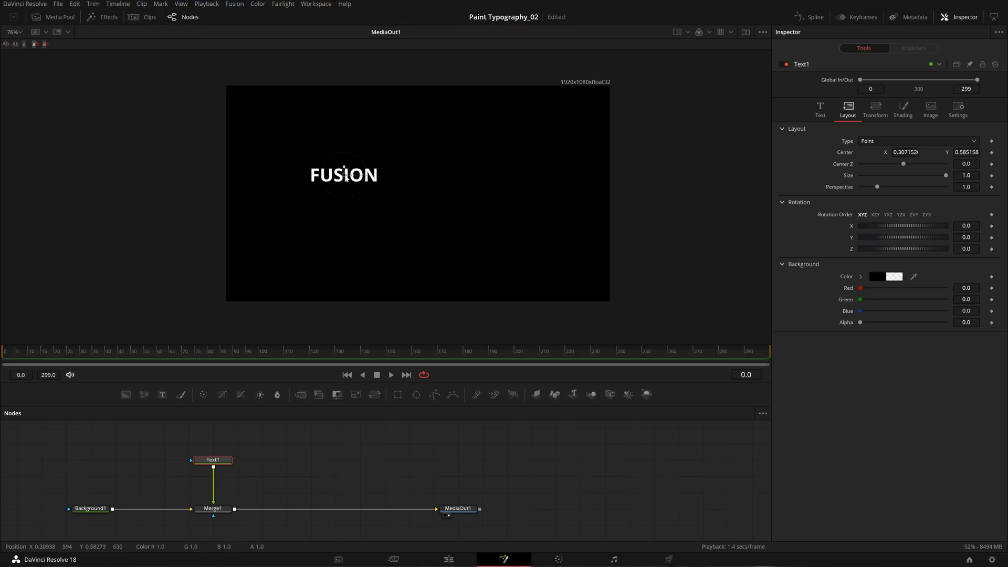
{"action": "left_click_drag", "start_coordinate": [346, 178], "coordinate": [271, 114]}
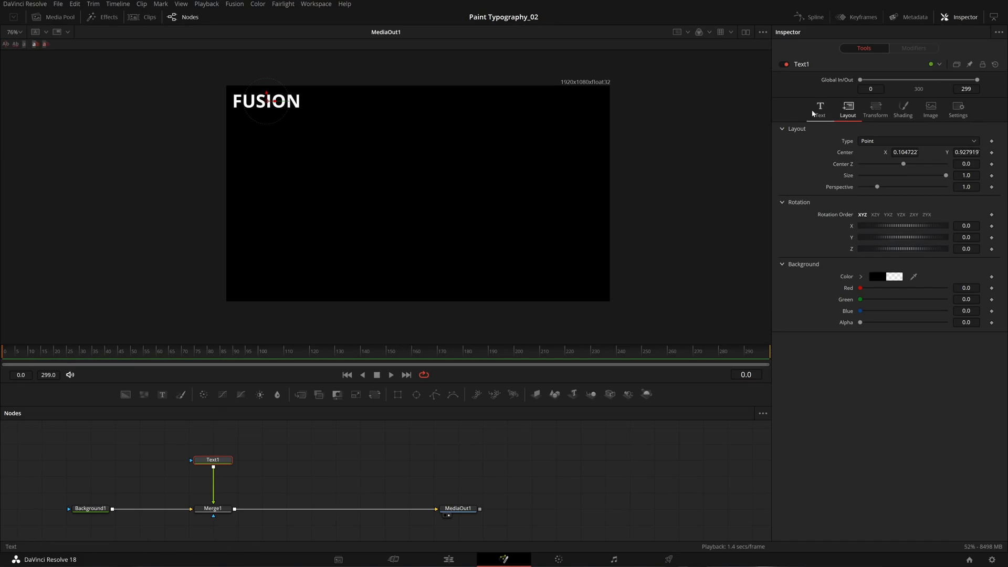
Set keyframes for the text's X and Y shear at frame 0.
{"action": "left_click", "coordinate": [875, 110]}
{"action": "left_click", "coordinate": [992, 288]}
{"action": "left_click", "coordinate": [992, 276]}
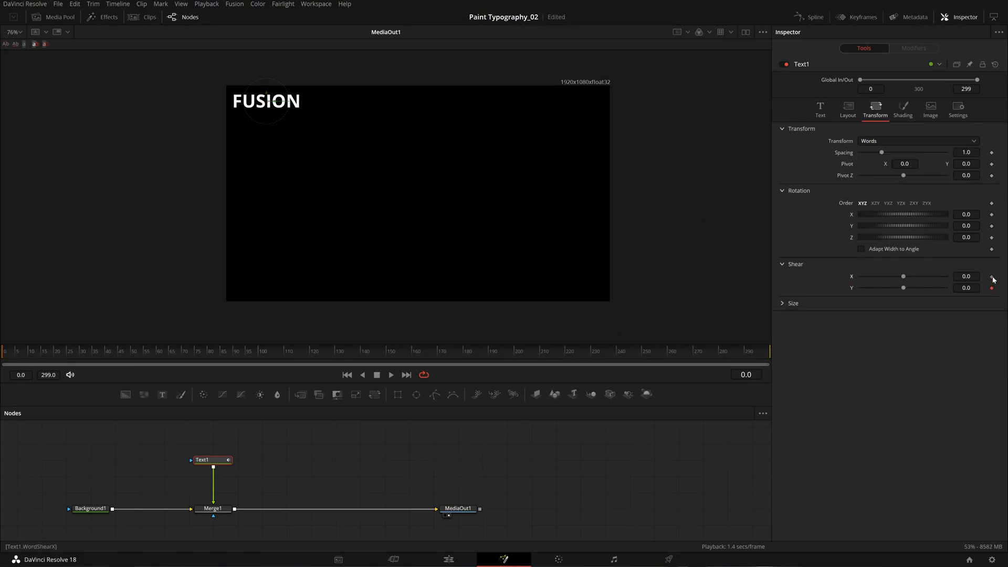
At frame 65, set the text's shear to X -1.0 and Y about 0.28, and lower the text slightly in the frame.
{"action": "left_click_drag", "start_coordinate": [156, 356], "coordinate": [174, 355]}
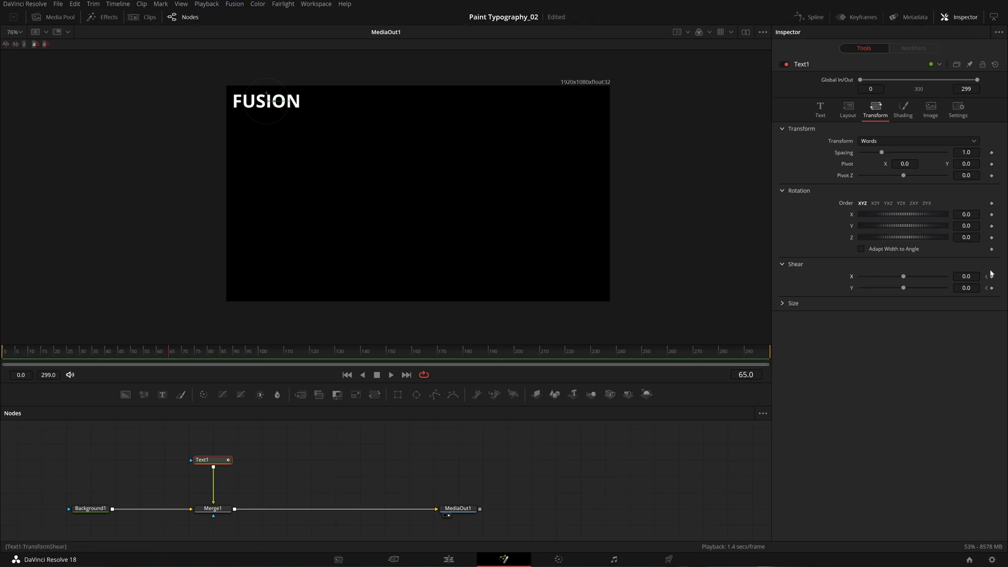
{"action": "mouse_move", "coordinate": [903, 276]}
{"action": "left_mouse_down"}
{"action": "mouse_move", "coordinate": [932, 276]}
{"action": "mouse_move", "coordinate": [860, 276]}
{"action": "mouse_move", "coordinate": [912, 288]}
{"action": "left_mouse_up"}
{"action": "left_click_drag", "start_coordinate": [267, 93], "coordinate": [268, 106]}
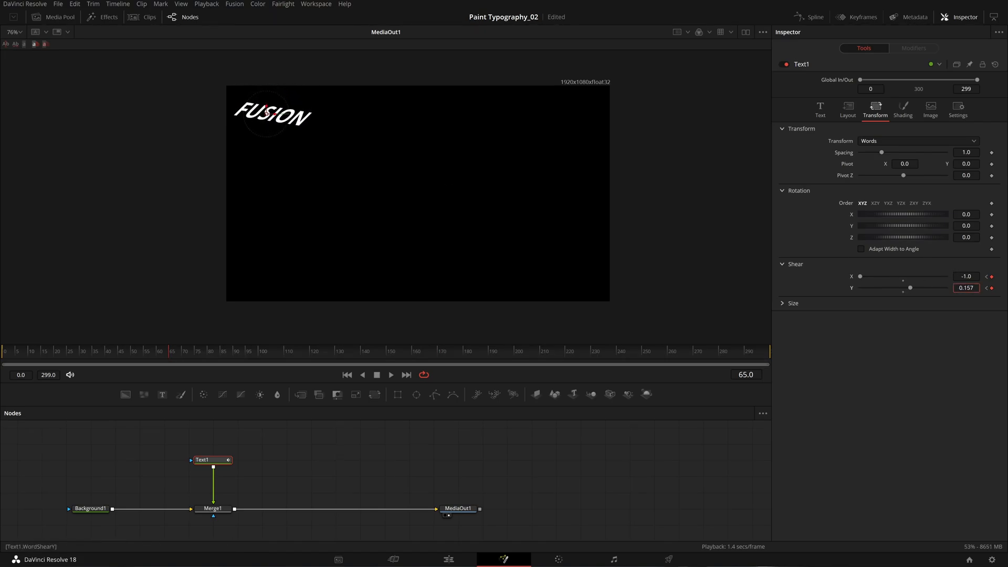
{"action": "left_click_drag", "start_coordinate": [912, 288], "coordinate": [916, 288]}
{"action": "key", "text": "ctrl+s"}
{"action": "left_click_drag", "start_coordinate": [145, 351], "coordinate": [1, 357]}
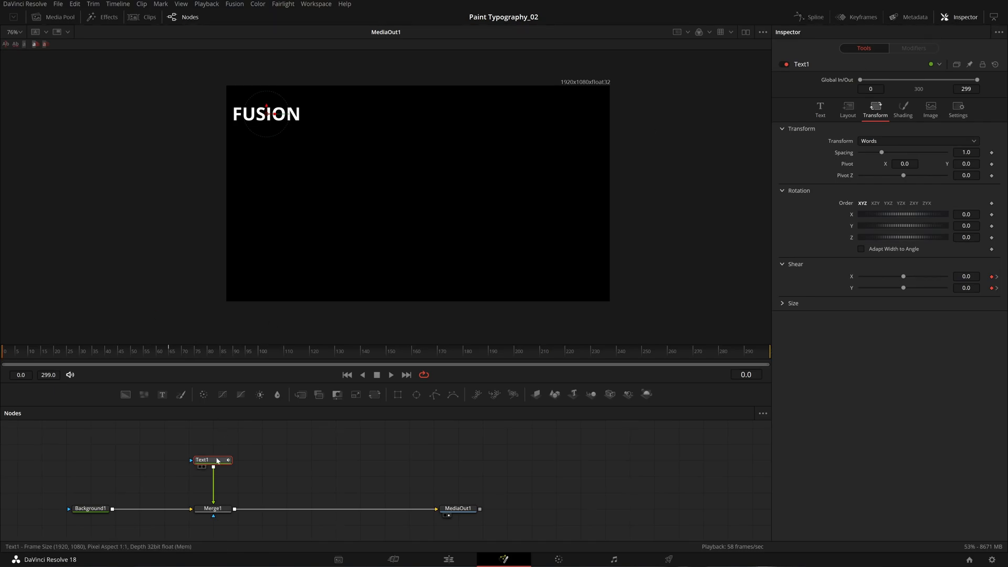
Show the Word Shear X and Y curves in the Spline editor, fit them to view, and enlarge the editor.
{"action": "right_click", "coordinate": [271, 323]}
{"action": "left_click", "coordinate": [272, 359]}
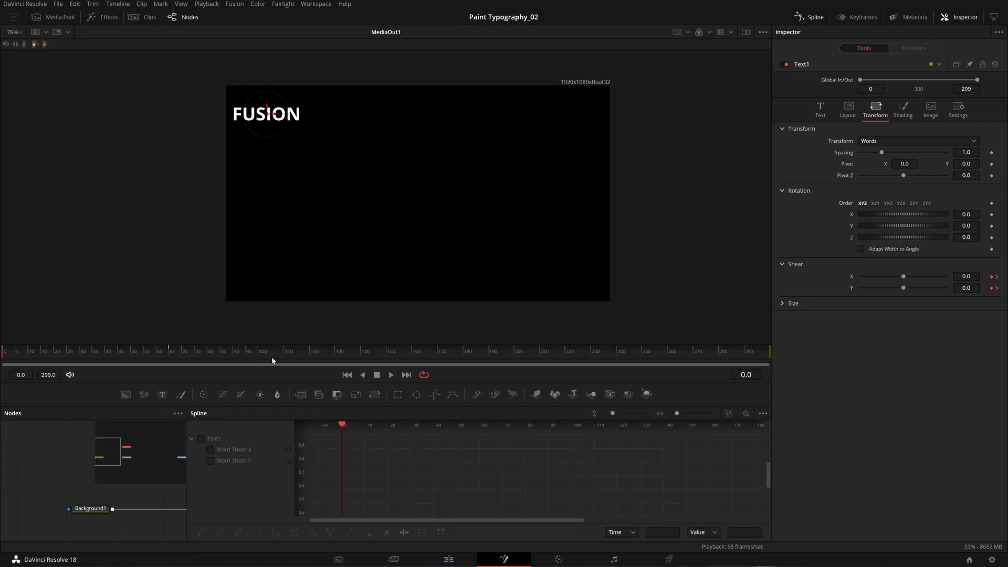
{"action": "left_click", "coordinate": [210, 450]}
{"action": "left_click", "coordinate": [210, 461]}
{"action": "left_click", "coordinate": [729, 413]}
{"action": "left_click_drag", "start_coordinate": [685, 383], "coordinate": [724, 215]}
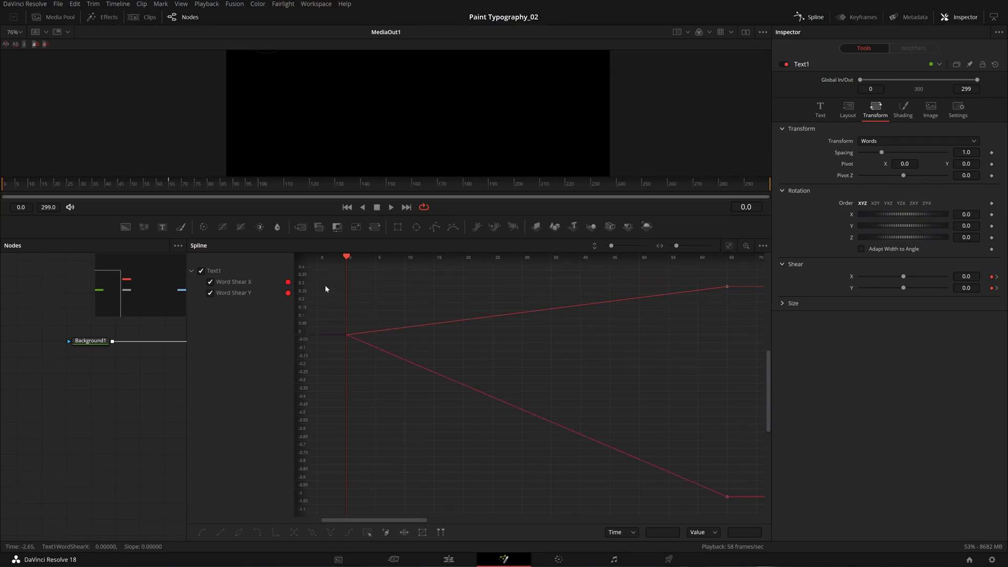
Smooth all keyframes of both word shear curves.
{"action": "left_click_drag", "start_coordinate": [746, 274], "coordinate": [729, 335]}
{"action": "key", "text": "ctrl+a"}
{"action": "key", "text": "s"}
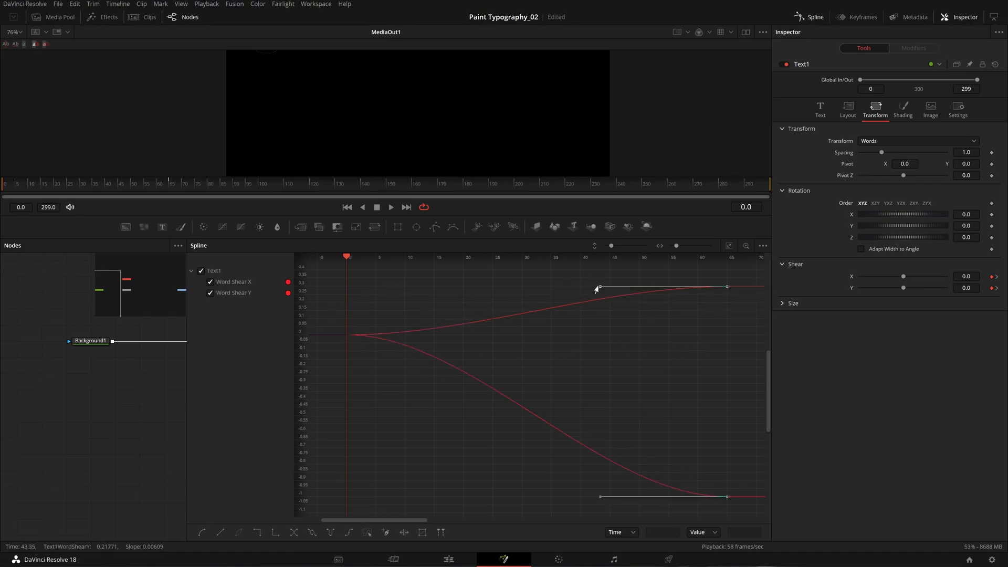
{"action": "left_click_drag", "start_coordinate": [420, 299], "coordinate": [307, 358]}
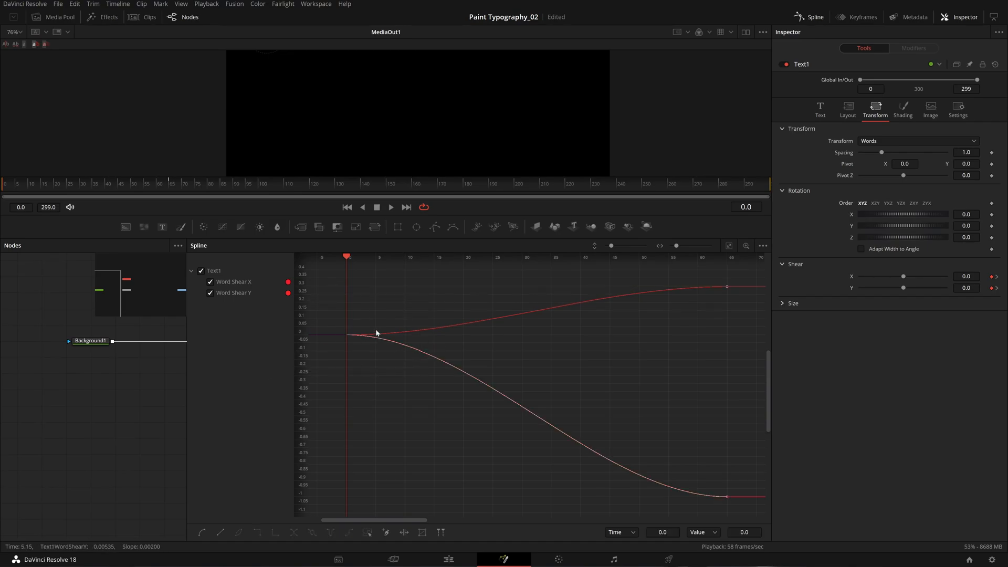
With Word Shear Y hidden, lengthen both keyframe handles of the Word Shear X curve inward for stronger easing, and play the animation.
{"action": "left_click", "coordinate": [210, 293]}
{"action": "left_click_drag", "start_coordinate": [543, 351], "coordinate": [516, 338]}
{"action": "scroll", "coordinate": [549, 342], "scroll_direction": "down", "scroll_amount": 2}
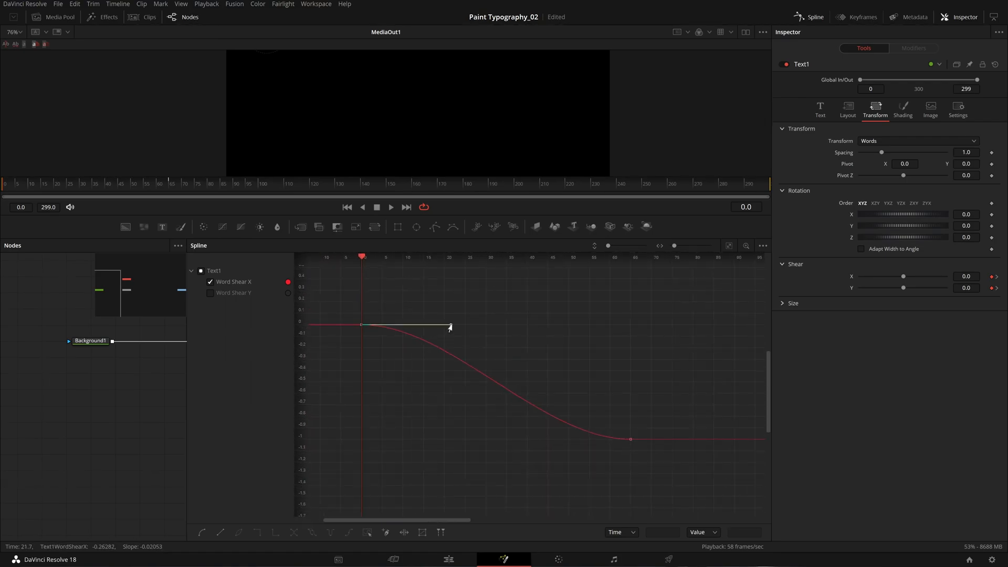
{"action": "left_click_drag", "start_coordinate": [450, 327], "coordinate": [527, 348]}
{"action": "left_click", "coordinate": [630, 439]}
{"action": "left_click_drag", "start_coordinate": [540, 443], "coordinate": [465, 439]}
{"action": "key", "text": "ctrl+s"}
{"action": "key", "text": "space"}
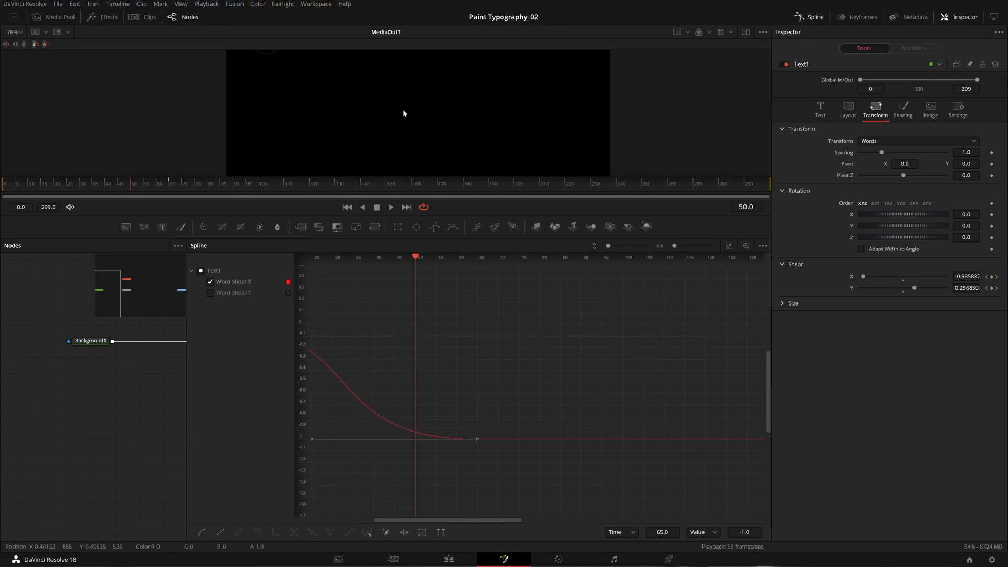
Fit the viewer, enlarge the FUSION text in it, and play the animation from the start.
{"action": "key", "text": "ctrl+f"}
{"action": "left_click_drag", "start_coordinate": [501, 104], "coordinate": [500, 147]}
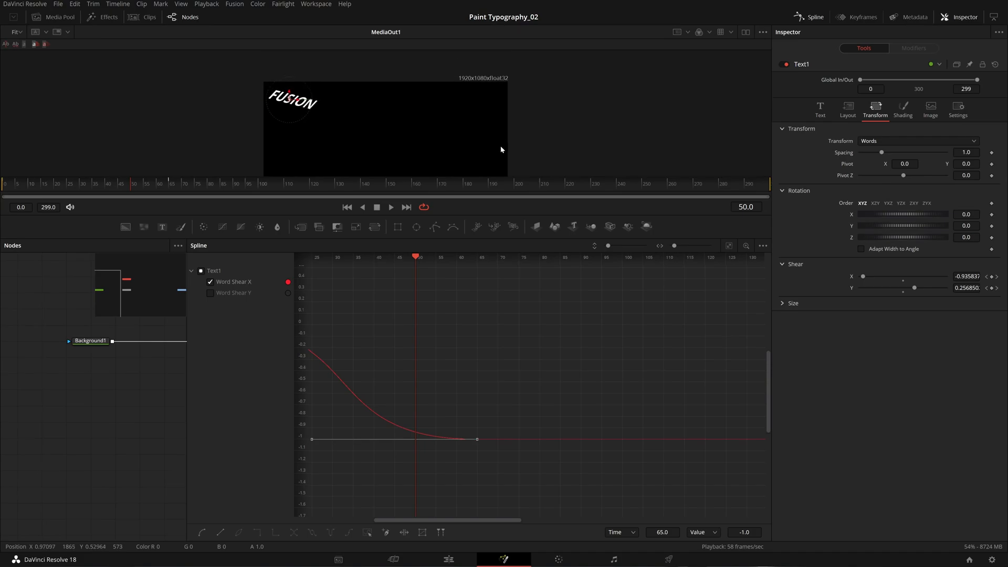
{"action": "scroll", "coordinate": [402, 126], "scroll_direction": "up", "scroll_amount": 3}
{"action": "left_click_drag", "start_coordinate": [329, 131], "coordinate": [436, 164]}
{"action": "left_click", "coordinate": [1, 183]}
{"action": "key", "text": "space"}
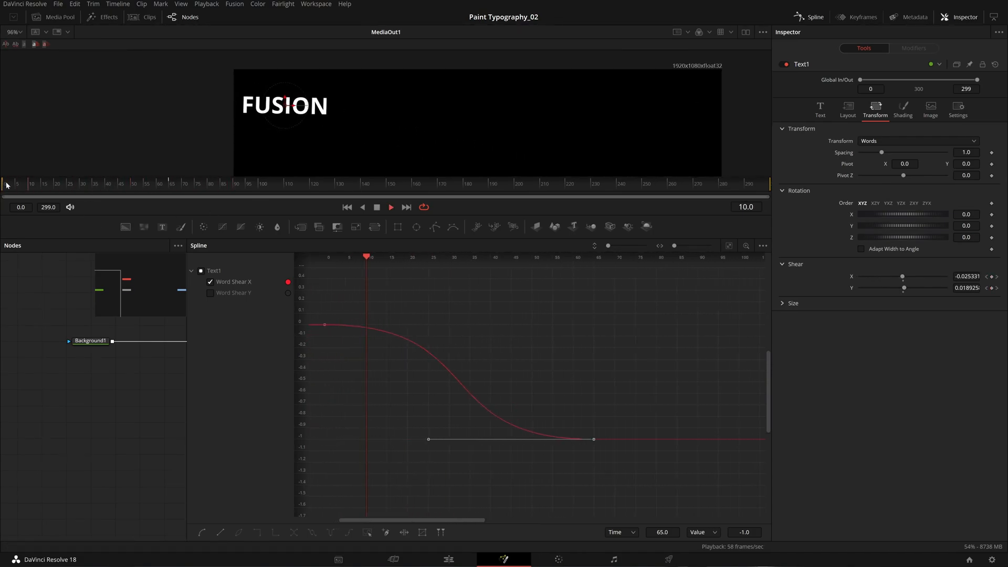
{"action": "left_click", "coordinate": [6, 185]}
With only the Word Shear Y curve active, lengthen both keyframe handles inward for stronger easing and play the animation.
{"action": "left_click", "coordinate": [210, 293]}
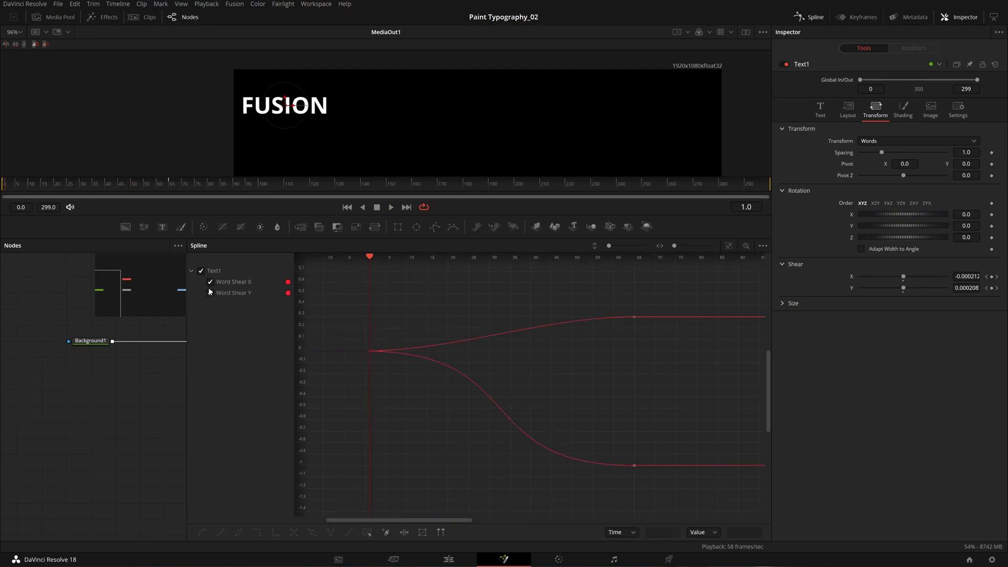
{"action": "left_click", "coordinate": [211, 282]}
{"action": "left_click_drag", "start_coordinate": [508, 303], "coordinate": [331, 414]}
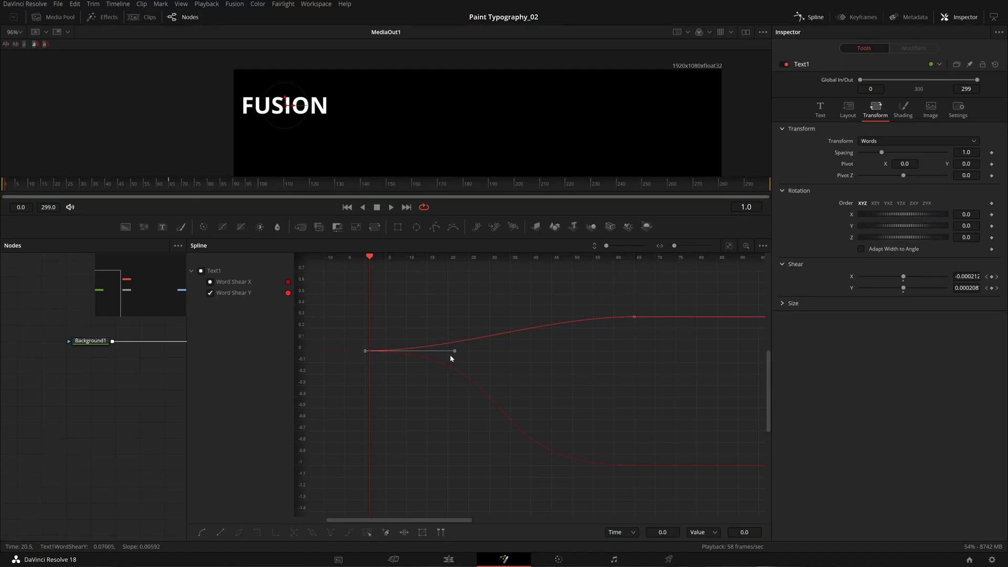
{"action": "left_click_drag", "start_coordinate": [451, 354], "coordinate": [531, 356]}
{"action": "left_click", "coordinate": [634, 317]}
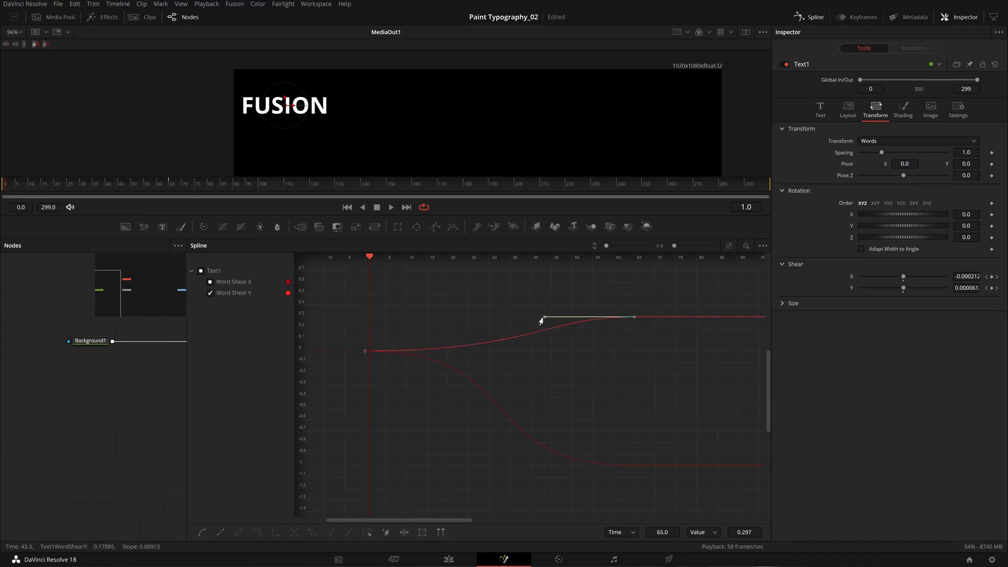
{"action": "left_click_drag", "start_coordinate": [542, 320], "coordinate": [464, 342]}
{"action": "key", "text": "space"}
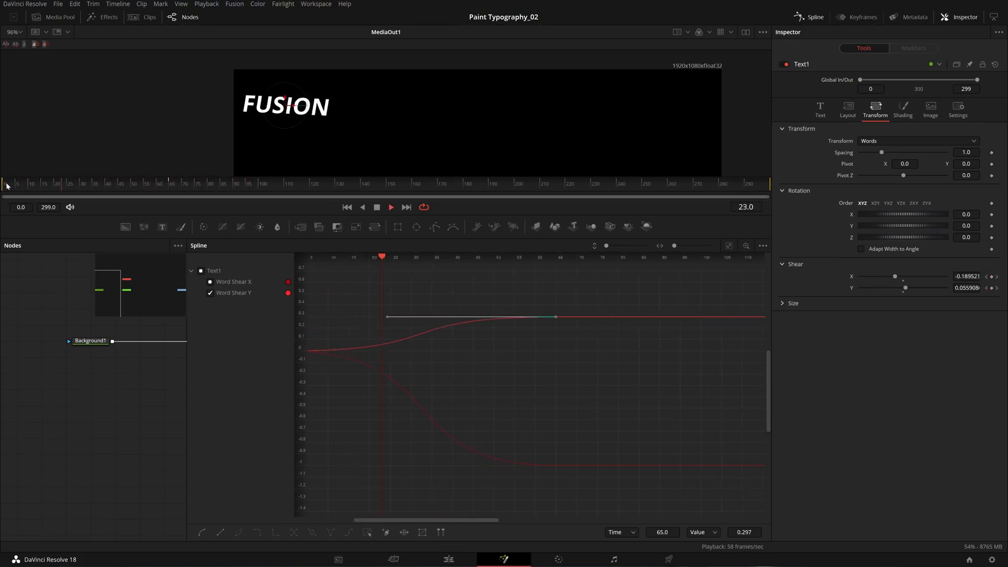
{"action": "key", "text": "space"}
Copy the first keyframe of the Word Shear Y curve and paste it at frame 130.
{"action": "scroll", "coordinate": [508, 364], "scroll_direction": "down", "scroll_amount": 2}
{"action": "scroll", "coordinate": [501, 369], "scroll_direction": "down", "scroll_amount": 1}
{"action": "scroll", "coordinate": [337, 361], "scroll_direction": "left", "scroll_amount": 2}
{"action": "left_click_drag", "start_coordinate": [371, 315], "coordinate": [459, 405]}
{"action": "left_click_drag", "start_coordinate": [351, 295], "coordinate": [426, 395]}
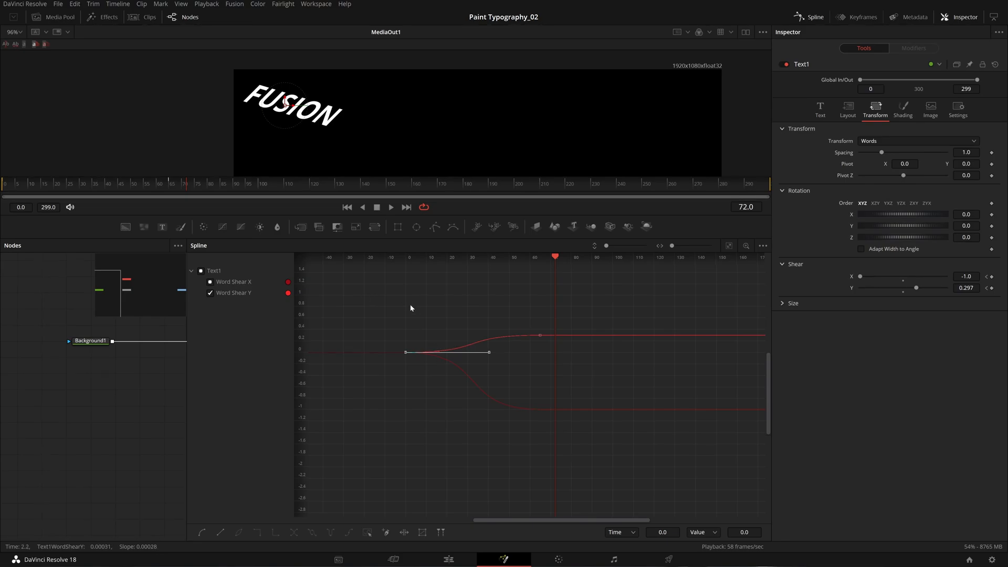
{"action": "left_click_drag", "start_coordinate": [442, 306], "coordinate": [377, 399]}
{"action": "left_click_drag", "start_coordinate": [555, 255], "coordinate": [565, 258]}
{"action": "left_click", "coordinate": [169, 189]}
{"action": "left_click_drag", "start_coordinate": [169, 192], "coordinate": [338, 205]}
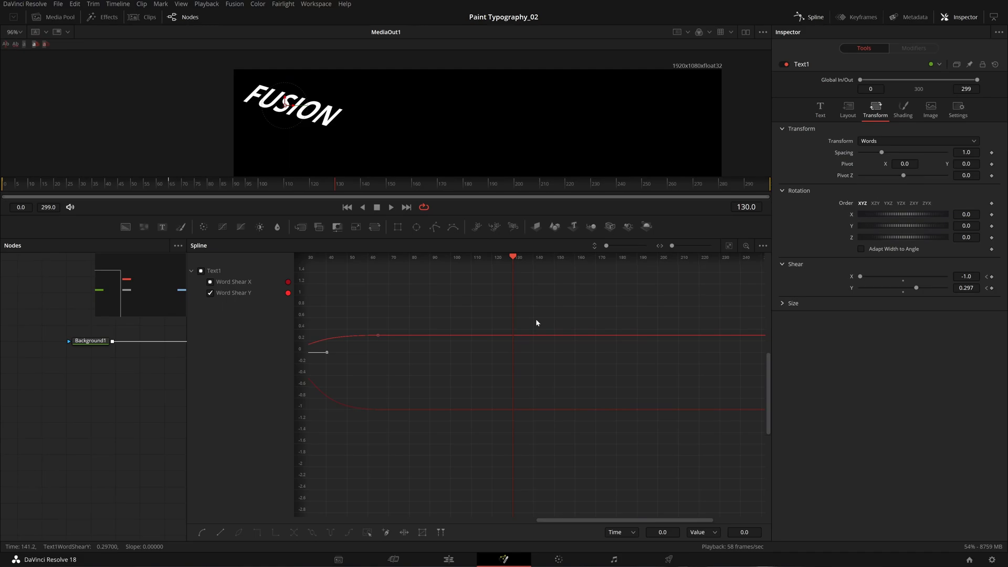
{"action": "left_click_drag", "start_coordinate": [536, 319], "coordinate": [623, 343]}
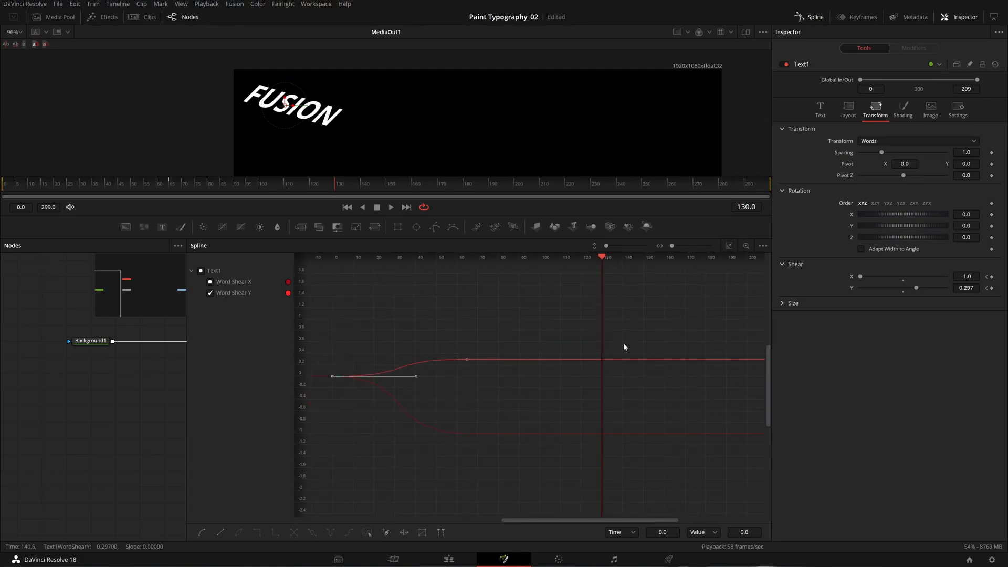
{"action": "left_click", "coordinate": [616, 340]}
{"action": "key", "text": "ctrl+v"}
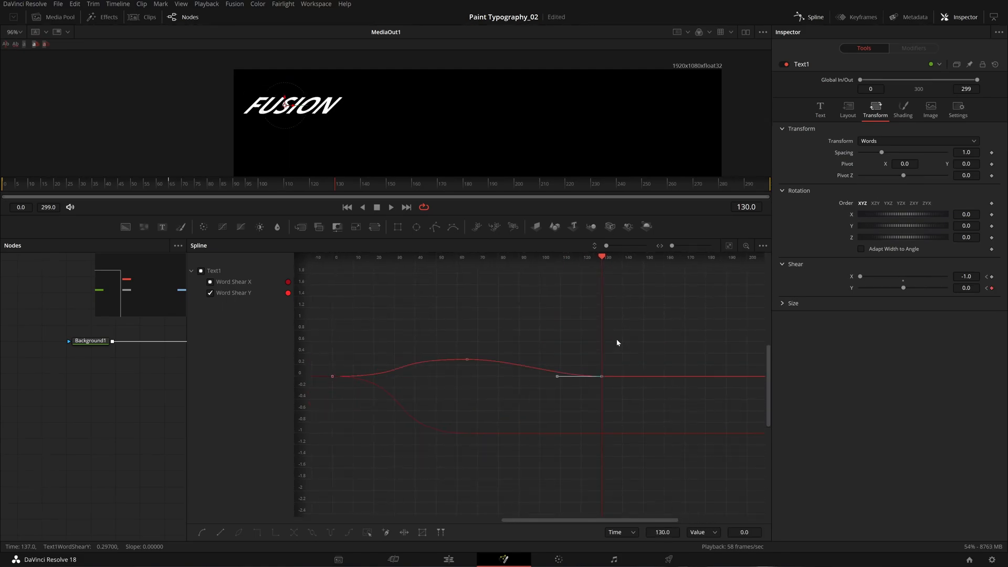
With only the Word Shear X curve active, copy its first keyframe and paste it at frame 130.
{"action": "left_click_drag", "start_coordinate": [568, 340], "coordinate": [563, 325]}
{"action": "left_click", "coordinate": [210, 283]}
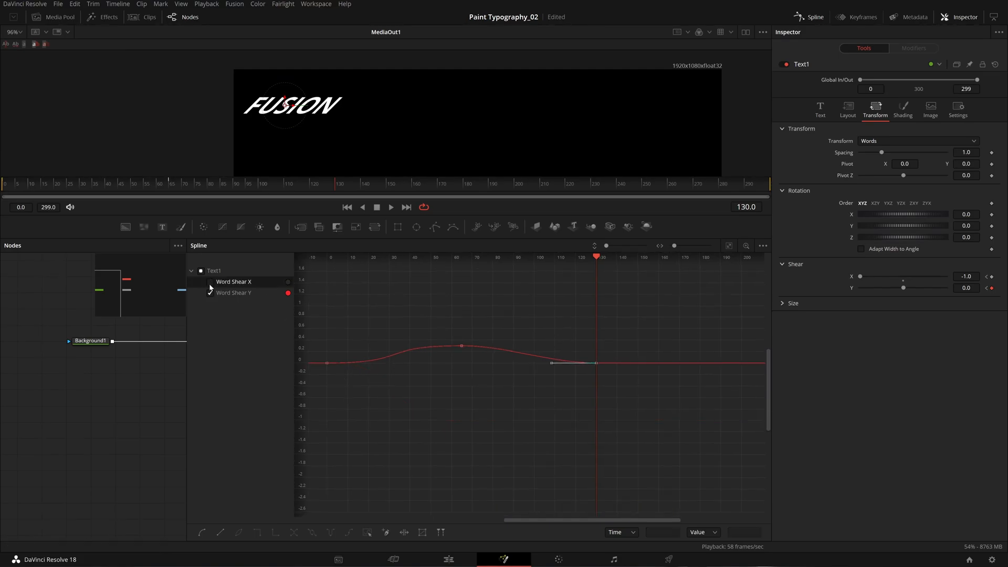
{"action": "left_click", "coordinate": [210, 282]}
{"action": "left_click", "coordinate": [210, 293]}
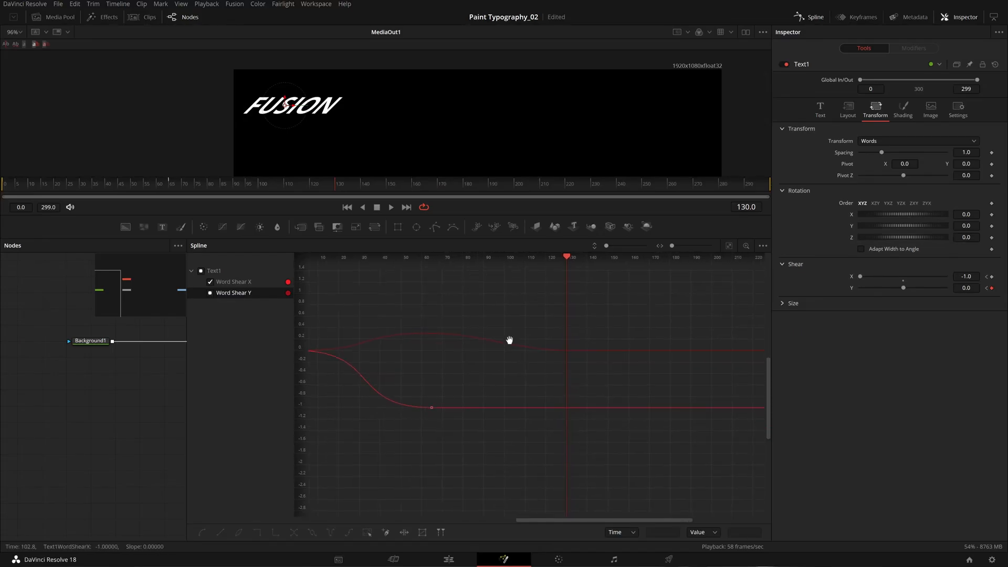
{"action": "left_click_drag", "start_coordinate": [481, 336], "coordinate": [531, 332]}
{"action": "left_click_drag", "start_coordinate": [411, 304], "coordinate": [358, 373]}
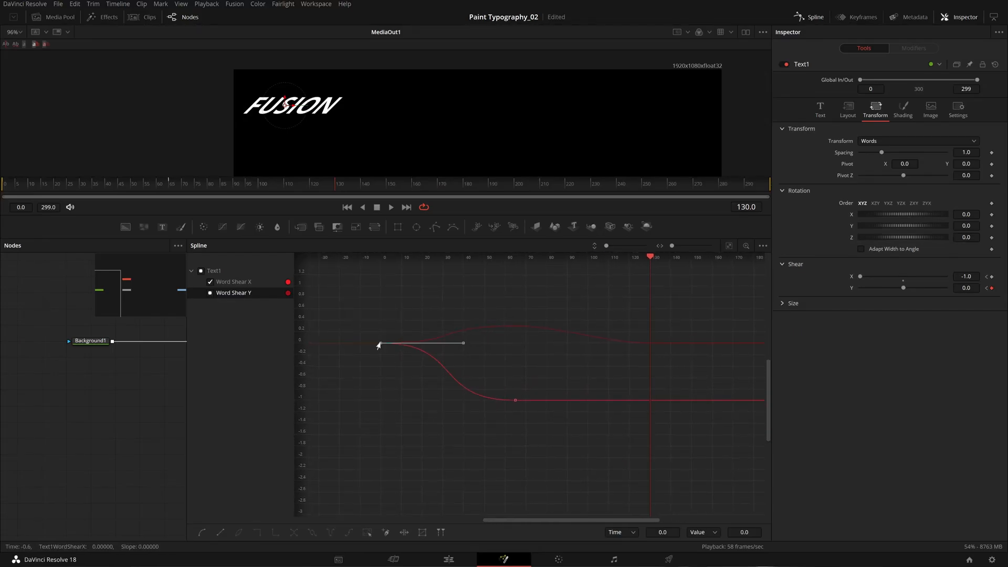
{"action": "left_click", "coordinate": [694, 324]}
{"action": "left_click_drag", "start_coordinate": [688, 371], "coordinate": [626, 377]}
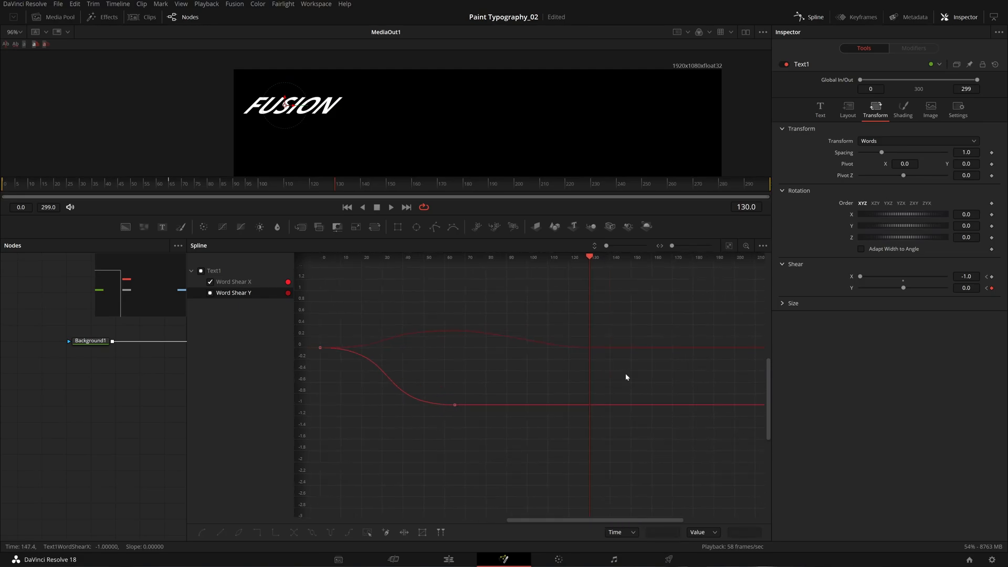
{"action": "key", "text": "ctrl+z"}
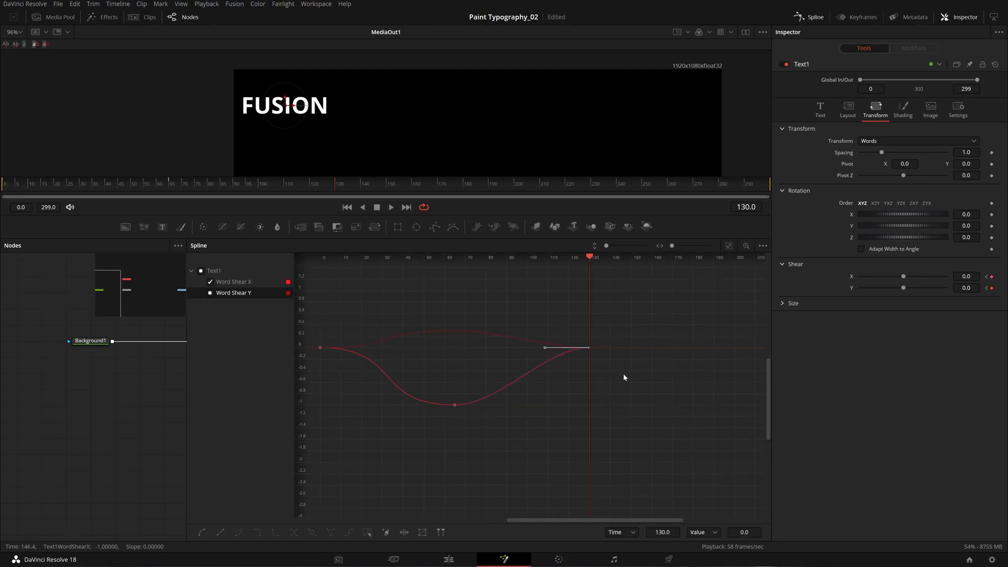
Enlarge the viewer area and play the full shear animation from the start.
{"action": "left_click_drag", "start_coordinate": [121, 184], "coordinate": [3, 184]}
{"action": "left_click_drag", "start_coordinate": [638, 213], "coordinate": [632, 319]}
{"action": "key", "text": "space"}
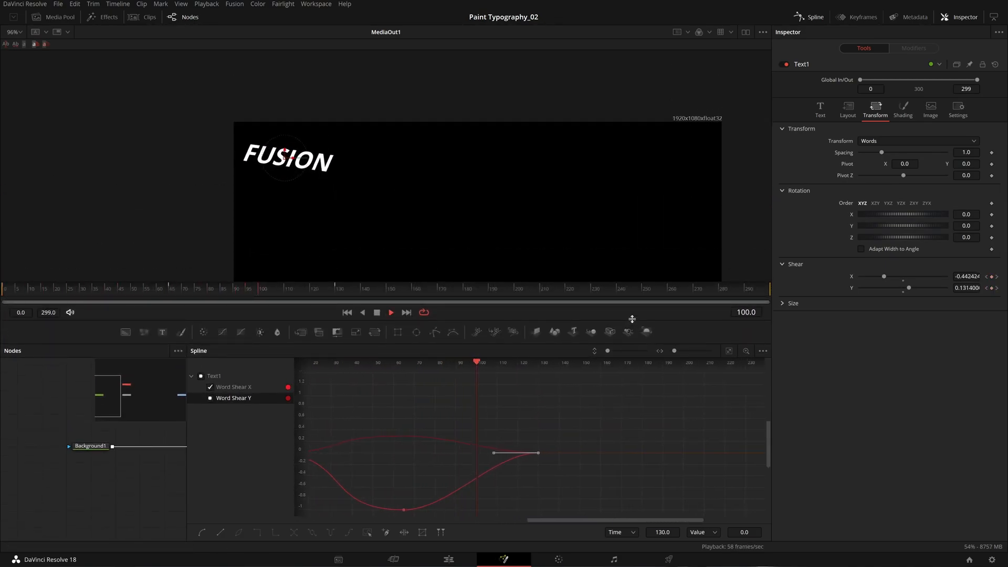
{"action": "key", "text": "space"}
Move the last Word Shear X keyframe to frame 117 and play the animation.
{"action": "left_click_drag", "start_coordinate": [525, 426], "coordinate": [597, 385]}
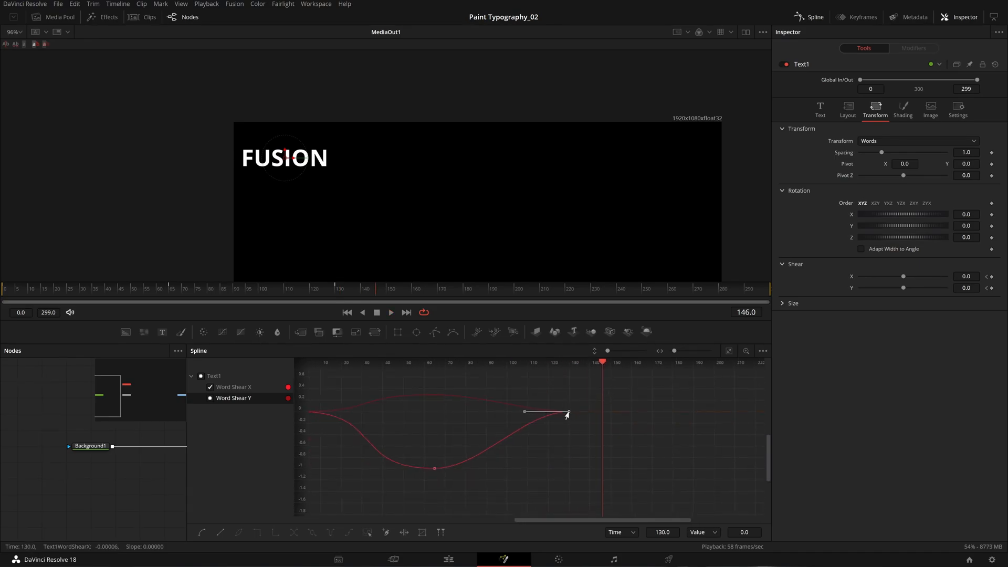
{"action": "left_click_drag", "start_coordinate": [567, 415], "coordinate": [490, 414]}
{"action": "key", "text": "space"}
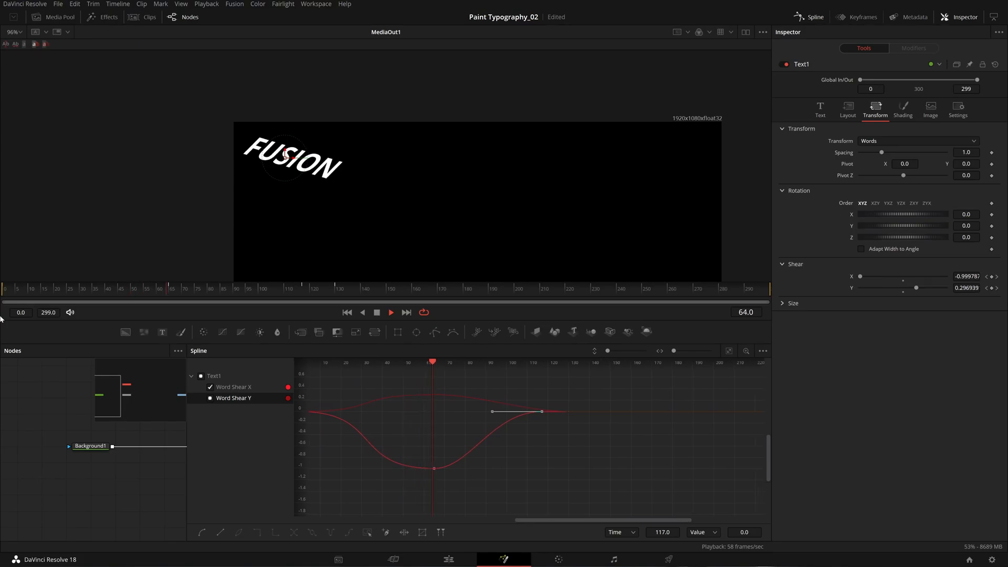
{"action": "key", "text": "space"}
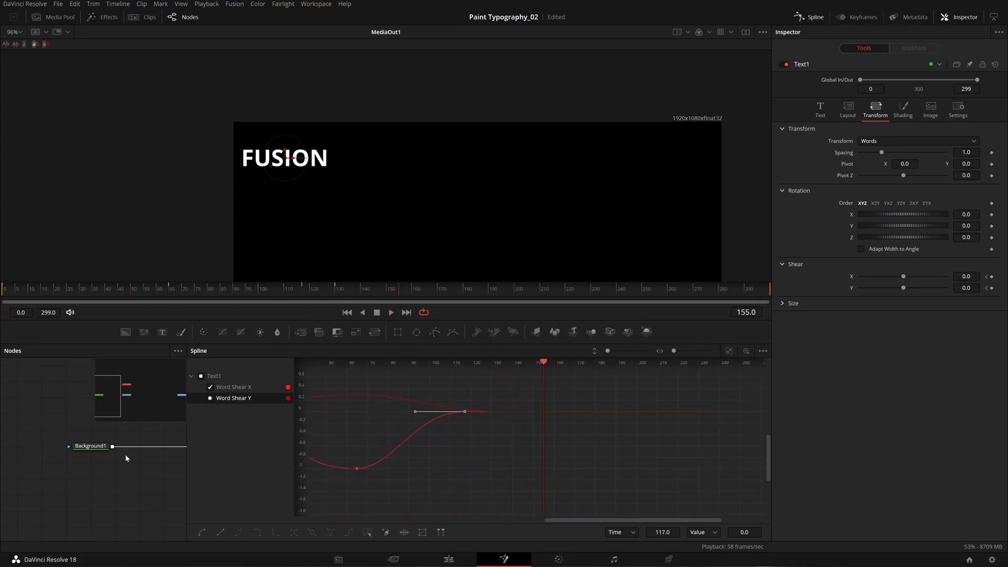
Lengthen the outgoing handle of the Word Shear X keyframe at frame 65 and play the animation from the start.
{"action": "left_click", "coordinate": [357, 468]}
{"action": "left_click_drag", "start_coordinate": [392, 469], "coordinate": [441, 469]}
{"action": "left_click_drag", "start_coordinate": [256, 288], "coordinate": [3, 291]}
{"action": "key", "text": "space"}
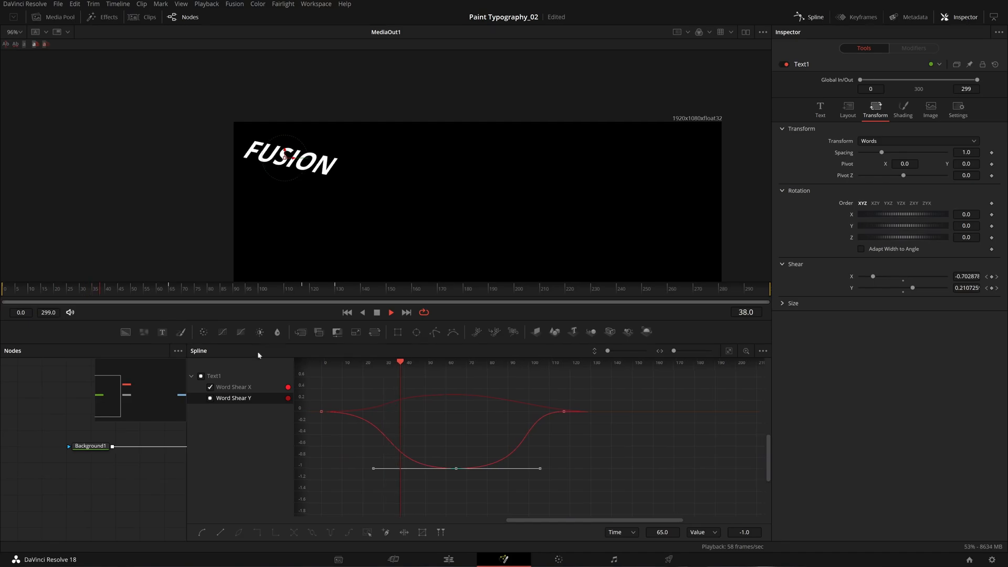
{"action": "key", "text": "space"}
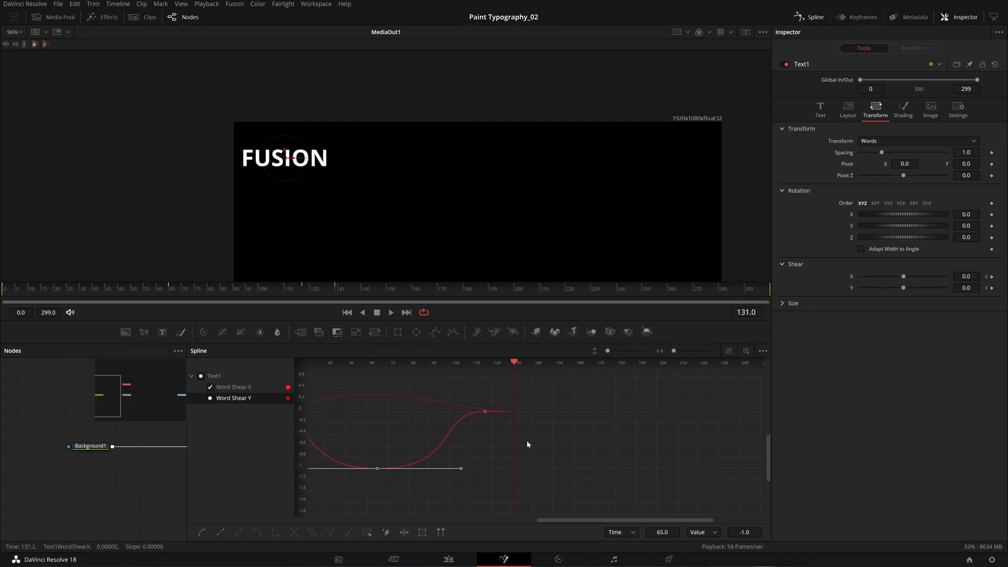
Select all Word Shear X keyframes and set the curve to loop.
{"action": "scroll", "coordinate": [534, 400], "scroll_direction": "down", "scroll_amount": 3}
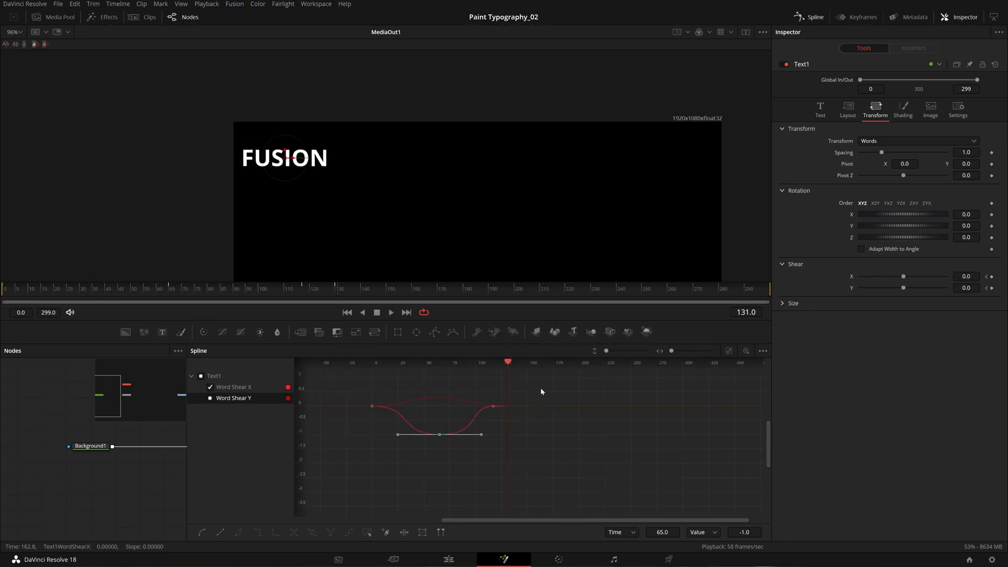
{"action": "key", "text": "ctrl+a"}
{"action": "right_click", "coordinate": [544, 433]}
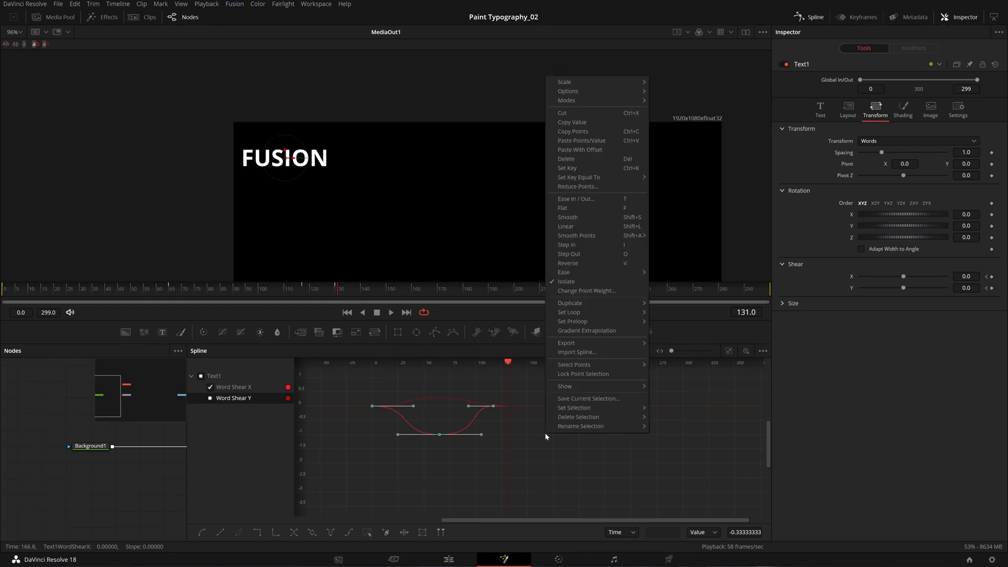
{"action": "mouse_move", "coordinate": [585, 315]}
{"action": "left_click", "coordinate": [670, 317]}
With only Word Shear Y active, move its last keyframe to about frame 116 and compare it with the last Word Shear X keyframe.
{"action": "left_click", "coordinate": [211, 388]}
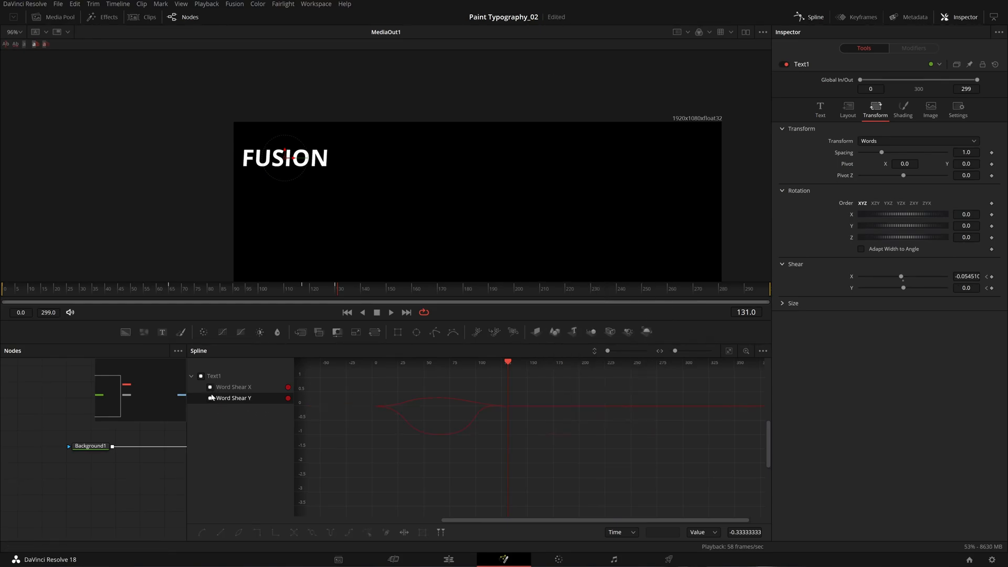
{"action": "left_click", "coordinate": [210, 398]}
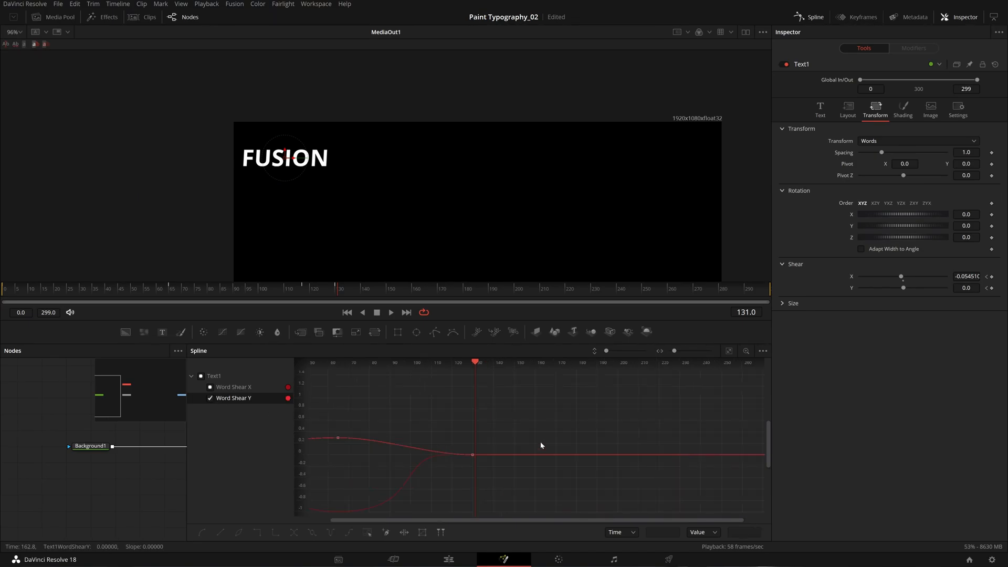
{"action": "left_click_drag", "start_coordinate": [470, 452], "coordinate": [454, 477]}
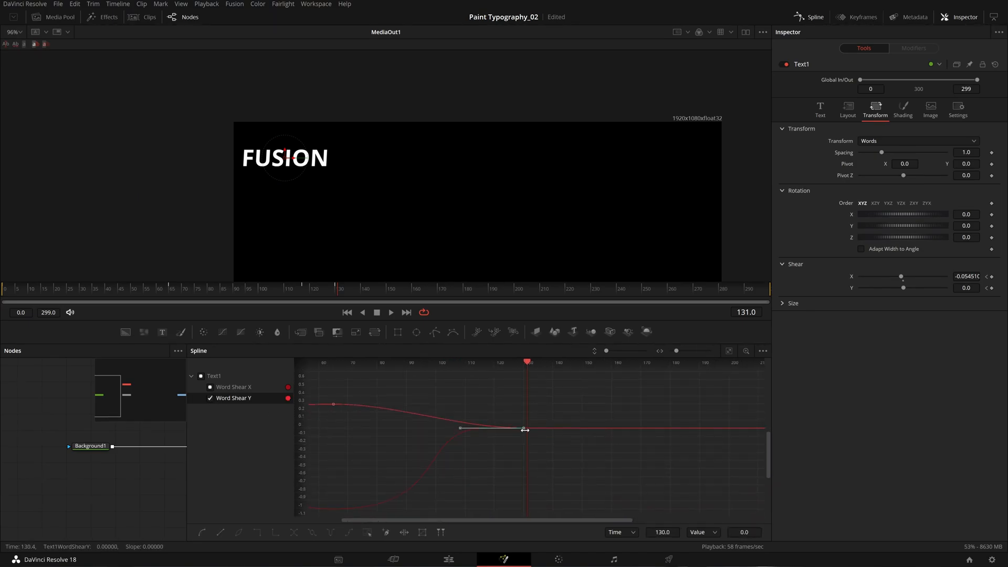
{"action": "left_click_drag", "start_coordinate": [522, 432], "coordinate": [481, 444]}
{"action": "left_click", "coordinate": [210, 387]}
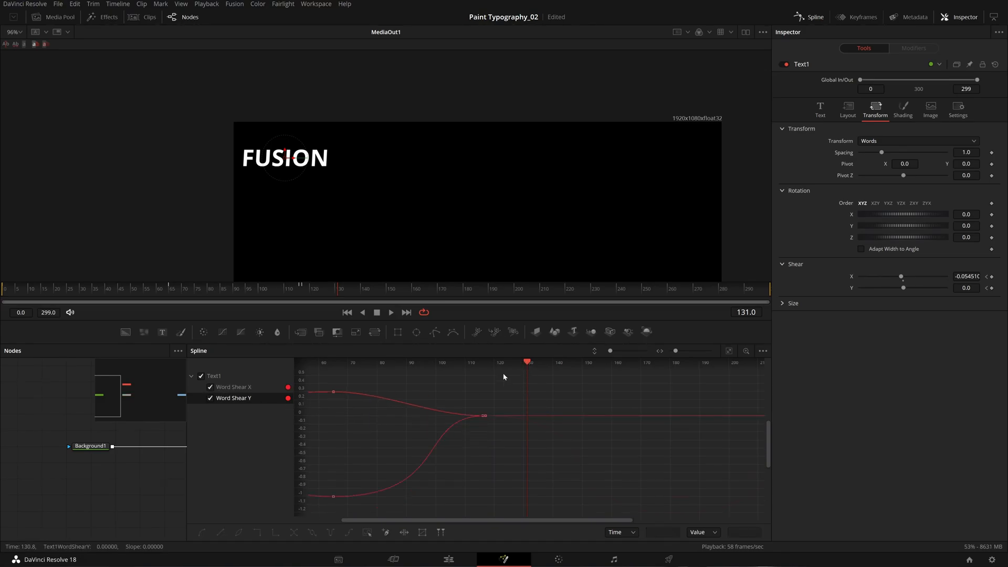
{"action": "left_click_drag", "start_coordinate": [495, 394], "coordinate": [444, 449]}
{"action": "left_click", "coordinate": [210, 387]}
{"action": "left_click_drag", "start_coordinate": [482, 393], "coordinate": [436, 462]}
Go to the last Word Shear X keyframe at frame 117 and align the last Word Shear Y keyframe to that frame.
{"action": "left_click", "coordinate": [209, 389]}
{"action": "left_click", "coordinate": [210, 398]}
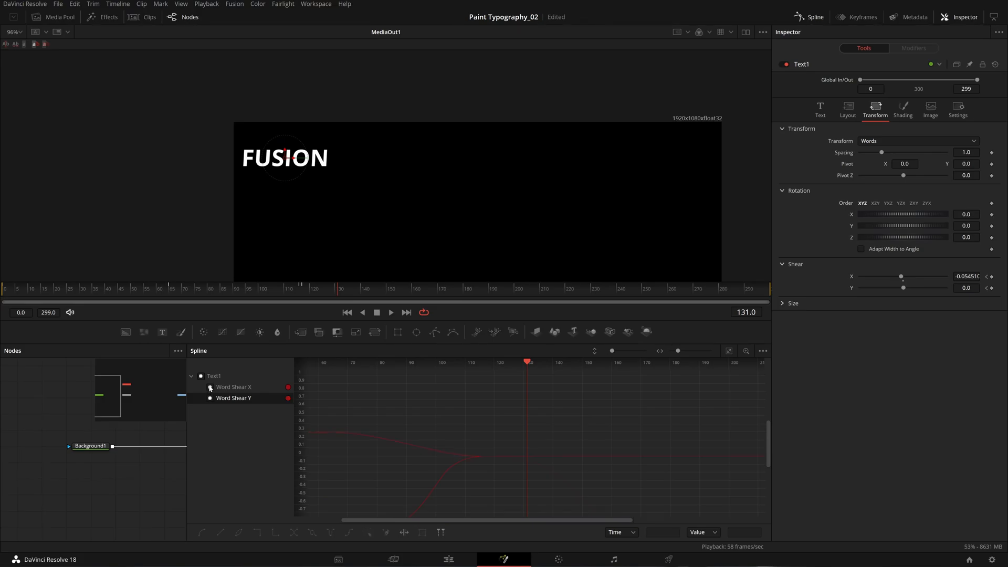
{"action": "left_click", "coordinate": [209, 387]}
{"action": "left_click_drag", "start_coordinate": [498, 388], "coordinate": [465, 441]}
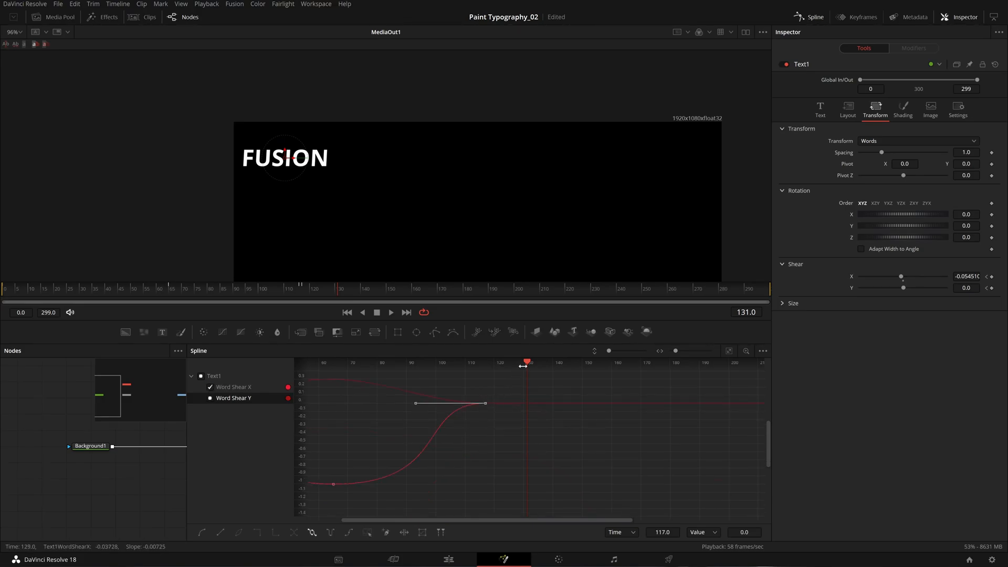
{"action": "left_click", "coordinate": [987, 277]}
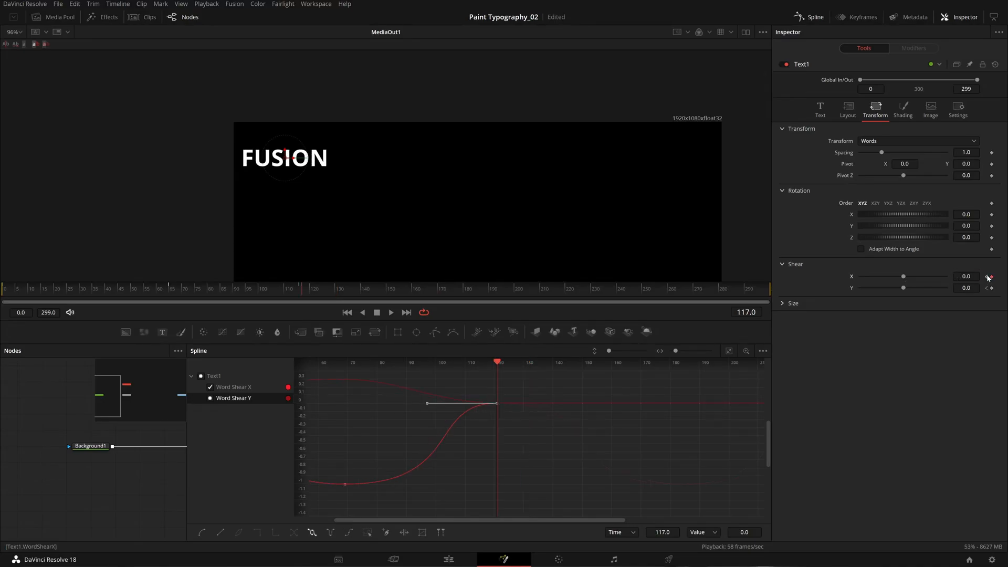
{"action": "left_click", "coordinate": [210, 398]}
{"action": "left_click_drag", "start_coordinate": [532, 422], "coordinate": [494, 460]}
{"action": "left_click_drag", "start_coordinate": [535, 433], "coordinate": [574, 381]}
{"action": "left_click", "coordinate": [226, 387]}
{"action": "left_click", "coordinate": [507, 447]}
{"action": "left_click", "coordinate": [211, 397]}
{"action": "left_click", "coordinate": [535, 415]}
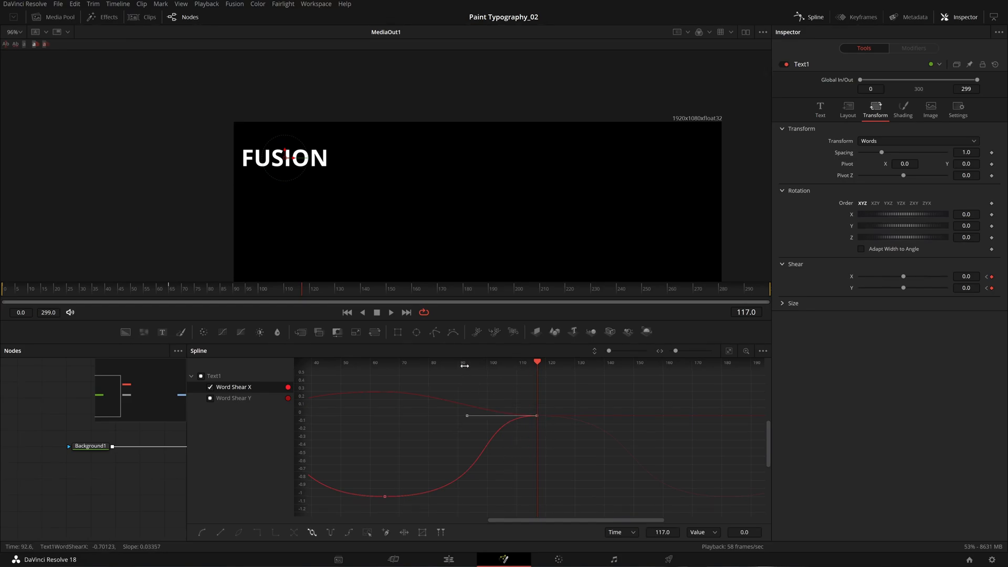
Extend the handle of the last Word Shear Y keyframe back to frame 93, matching the Word Shear X handle, and save the project.
{"action": "left_click_drag", "start_coordinate": [537, 364], "coordinate": [466, 385]}
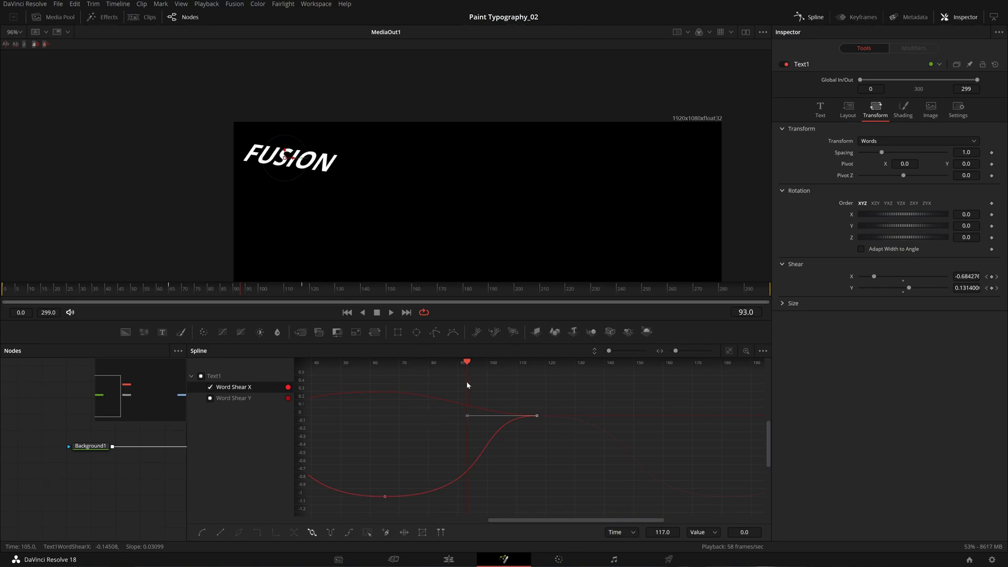
{"action": "left_click", "coordinate": [212, 398]}
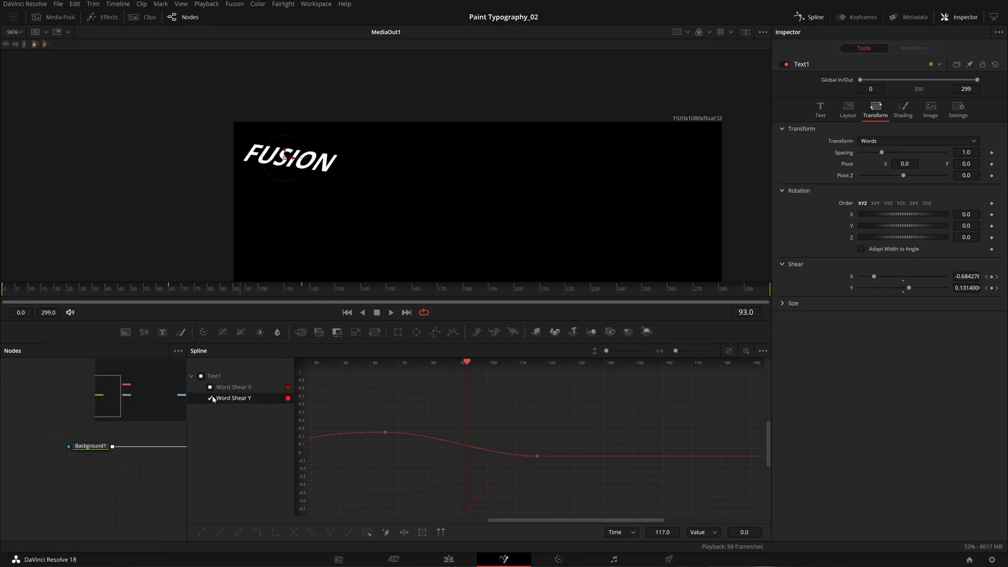
{"action": "left_click_drag", "start_coordinate": [567, 419], "coordinate": [466, 462]}
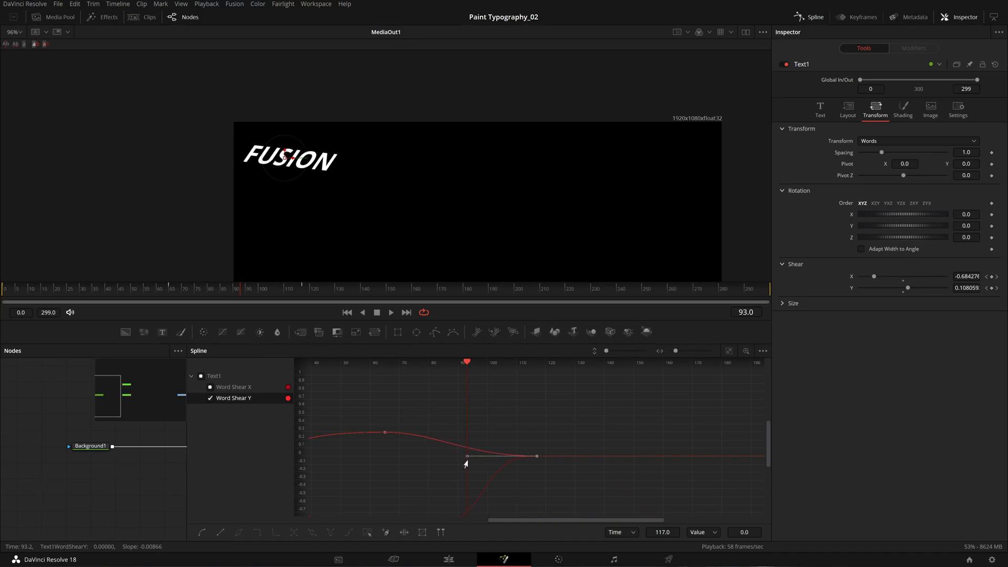
{"action": "key", "text": "ctrl+s"}
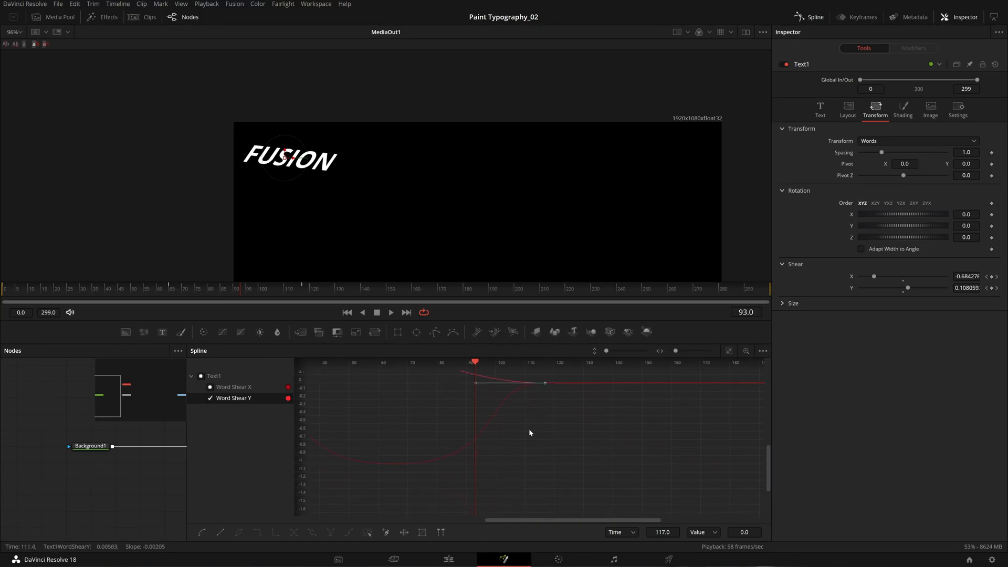
Compare the middle keyframes of Word Shear Y and Word Shear X, and go to frame 105 at the end of the Word Shear X keyframe's outgoing handle.
{"action": "left_click_drag", "start_coordinate": [368, 382], "coordinate": [409, 482]}
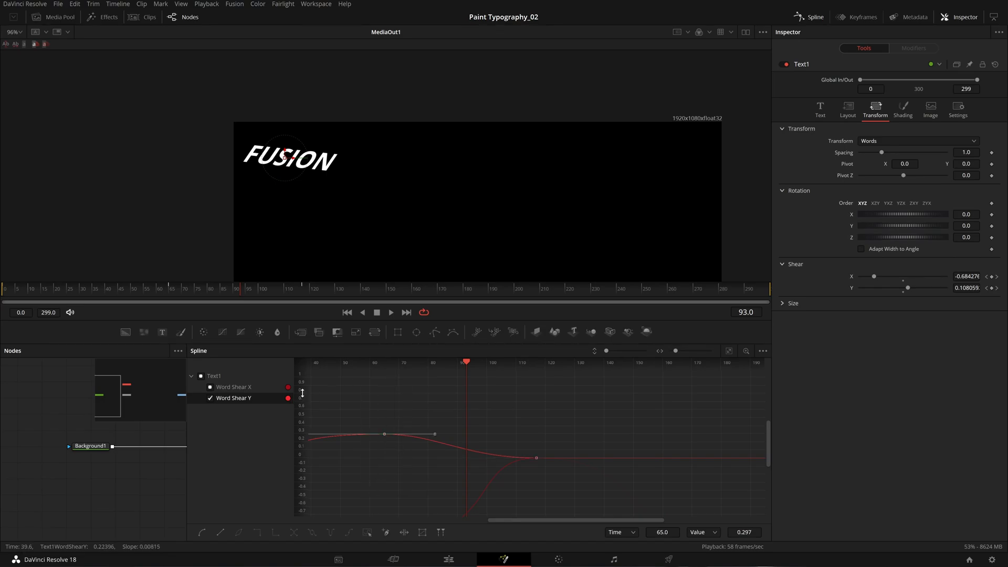
{"action": "left_click", "coordinate": [210, 387]}
{"action": "left_click", "coordinate": [210, 398]}
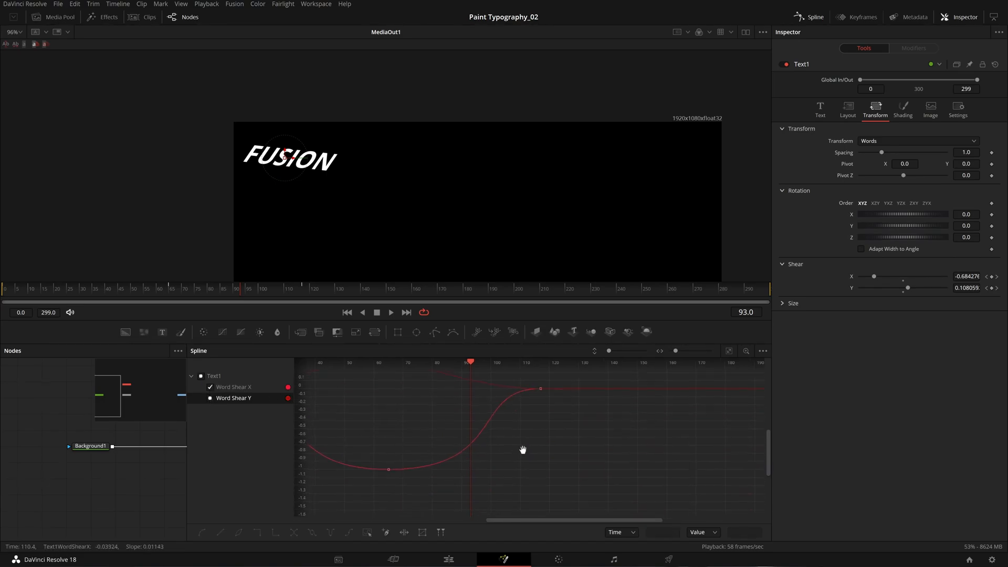
{"action": "left_click_drag", "start_coordinate": [373, 449], "coordinate": [483, 488]}
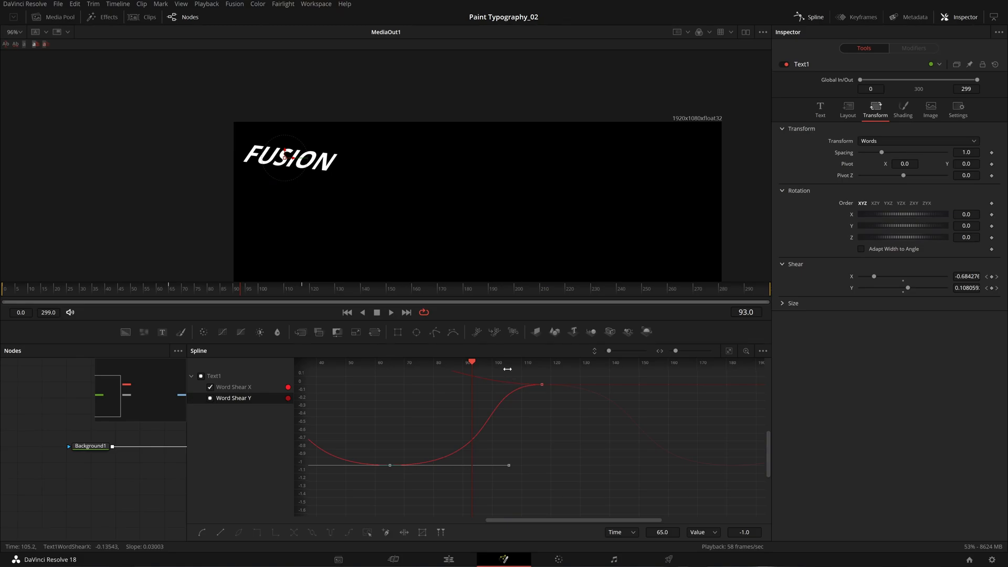
{"action": "left_click_drag", "start_coordinate": [472, 360], "coordinate": [506, 373]}
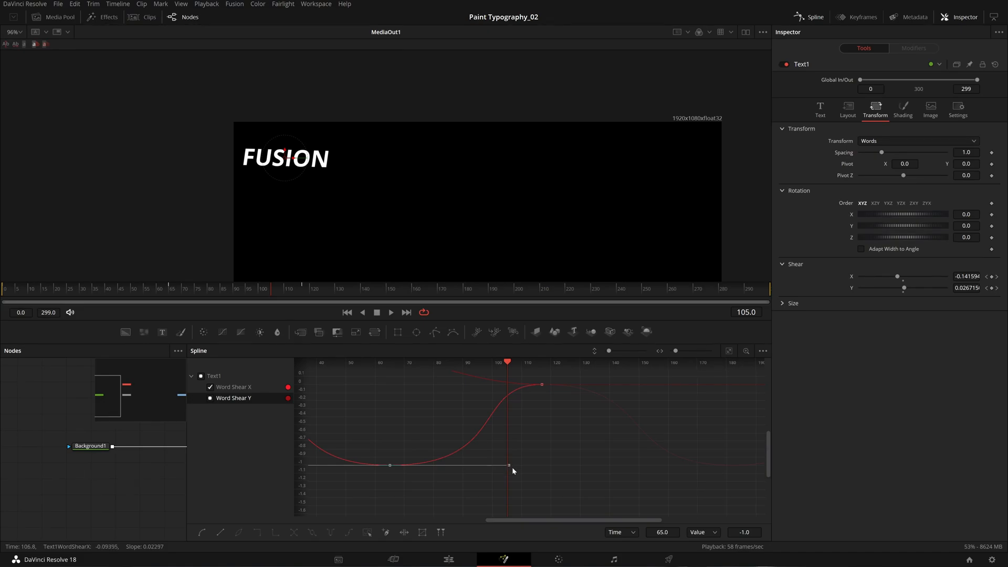
Extend the outgoing handle of the middle Word Shear Y keyframe to frame 105, matching the Word Shear X handle, and save the project.
{"action": "mouse_move", "coordinate": [507, 469]}
{"action": "left_mouse_down"}
{"action": "mouse_move", "coordinate": [531, 468]}
{"action": "mouse_move", "coordinate": [507, 476]}
{"action": "left_mouse_up"}
{"action": "key", "text": "ctrl+z"}
{"action": "left_click", "coordinate": [210, 399]}
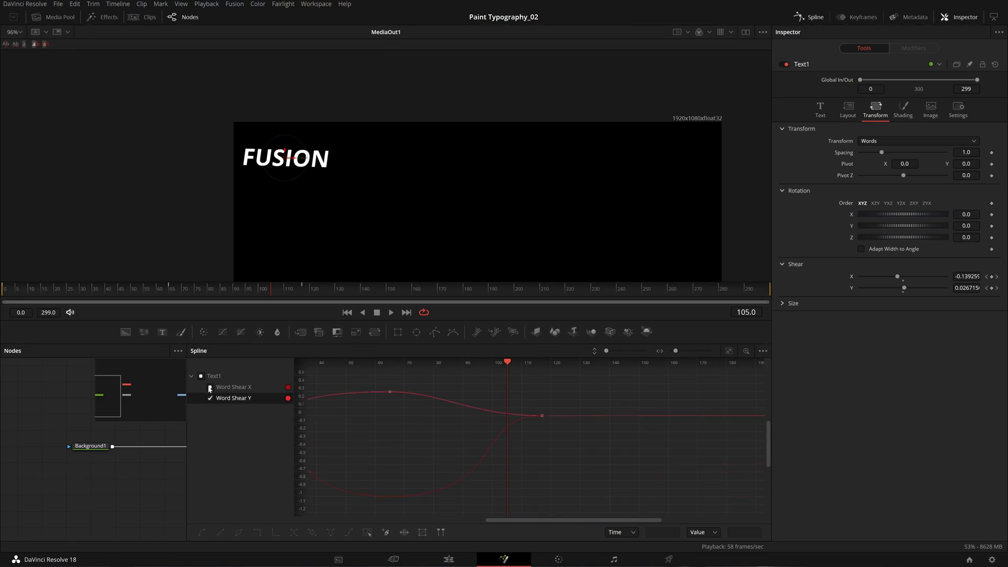
{"action": "left_click", "coordinate": [389, 391]}
{"action": "left_click_drag", "start_coordinate": [440, 395], "coordinate": [508, 395]}
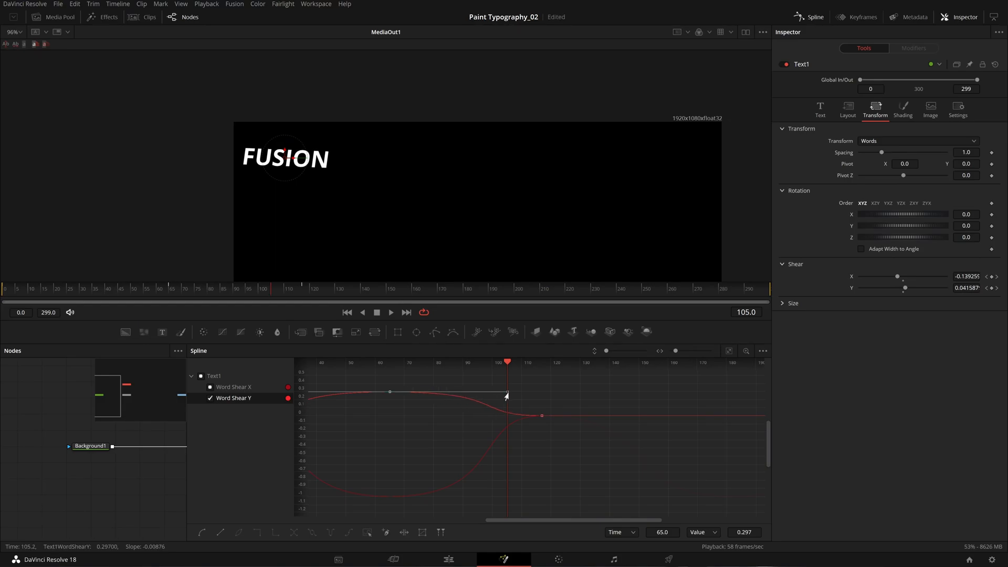
{"action": "key", "text": "ctrl+s"}
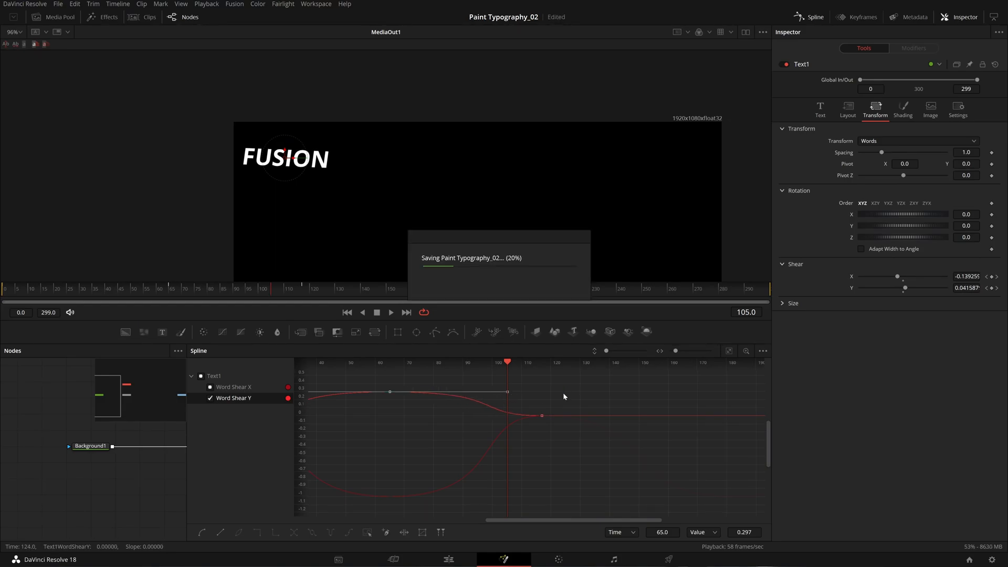
Return to frame 0, select all Word Shear Y keyframes and set the curve to loop.
{"action": "left_click_drag", "start_coordinate": [91, 288], "coordinate": [1, 292]}
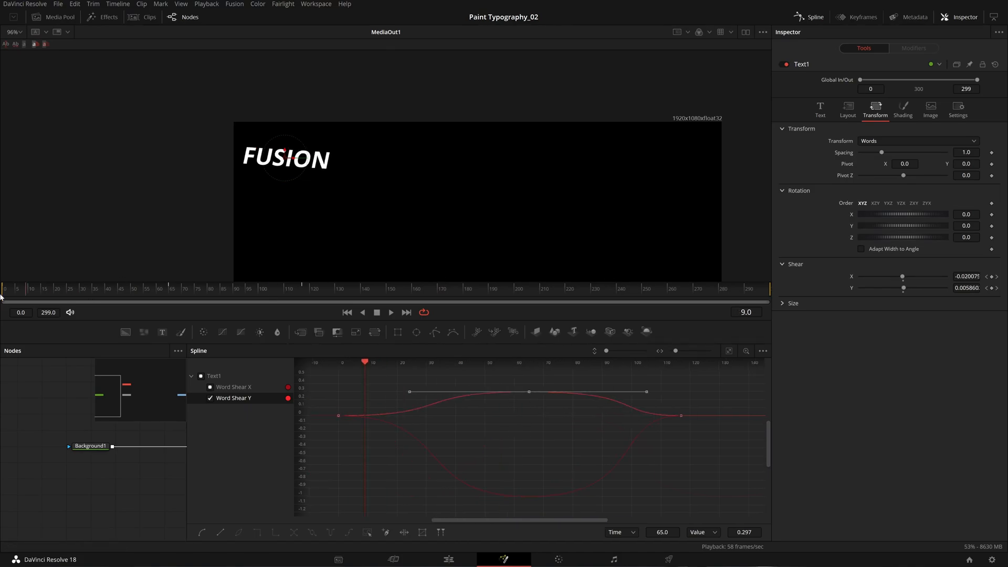
{"action": "scroll", "coordinate": [693, 398], "scroll_direction": "down", "scroll_amount": 3}
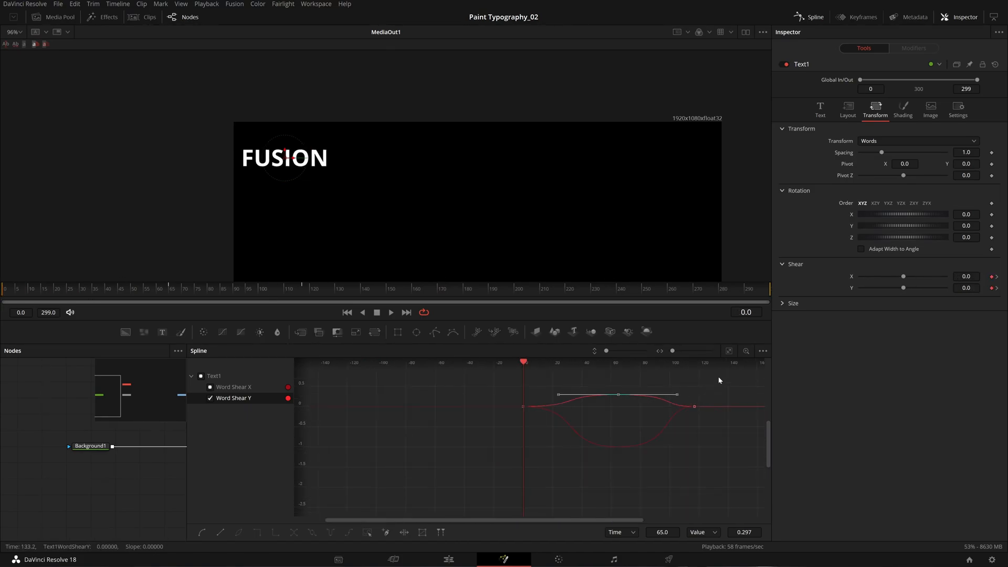
{"action": "left_click_drag", "start_coordinate": [712, 383], "coordinate": [504, 437]}
{"action": "left_click_drag", "start_coordinate": [668, 437], "coordinate": [543, 458]}
{"action": "right_click", "coordinate": [542, 457]}
{"action": "mouse_move", "coordinate": [595, 340]}
{"action": "left_click", "coordinate": [664, 334]}
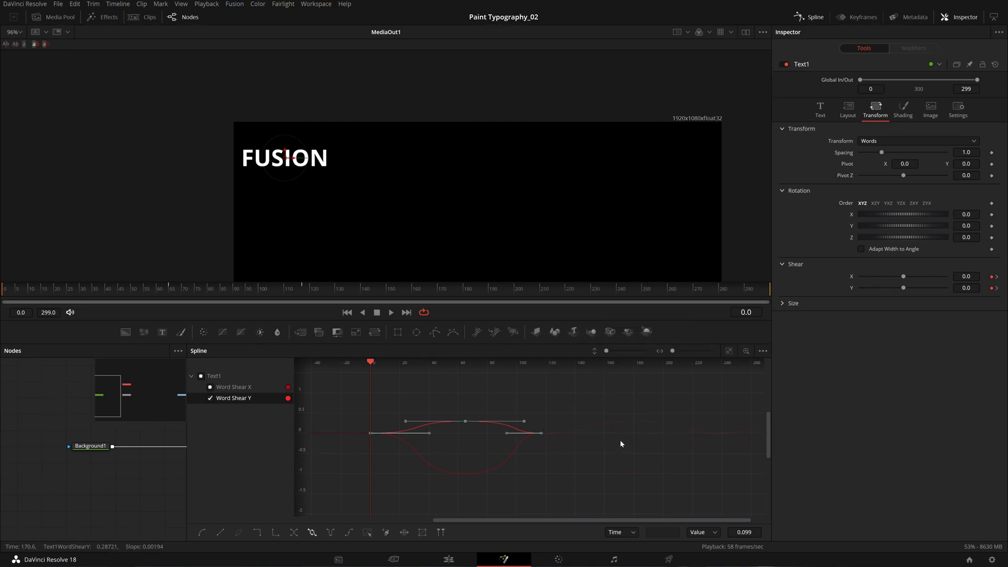
Close the Spline editor, enlarge the viewer and zoom in on the FUSION text.
{"action": "left_click", "coordinate": [804, 18]}
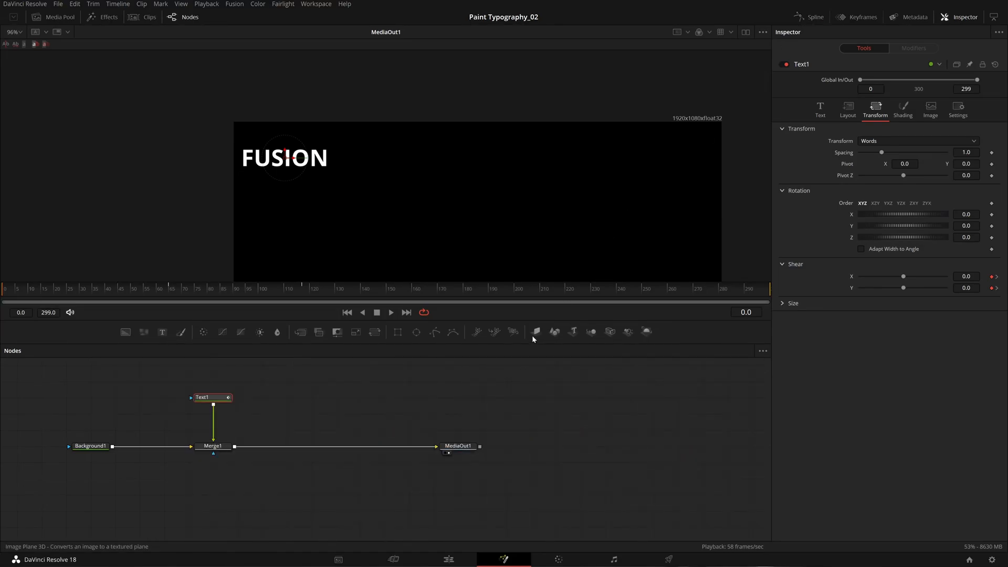
{"action": "left_click_drag", "start_coordinate": [544, 320], "coordinate": [543, 446]}
{"action": "scroll", "coordinate": [393, 301], "scroll_direction": "up", "scroll_amount": 3}
{"action": "left_click_drag", "start_coordinate": [315, 265], "coordinate": [519, 400]}
{"action": "key", "text": "space"}
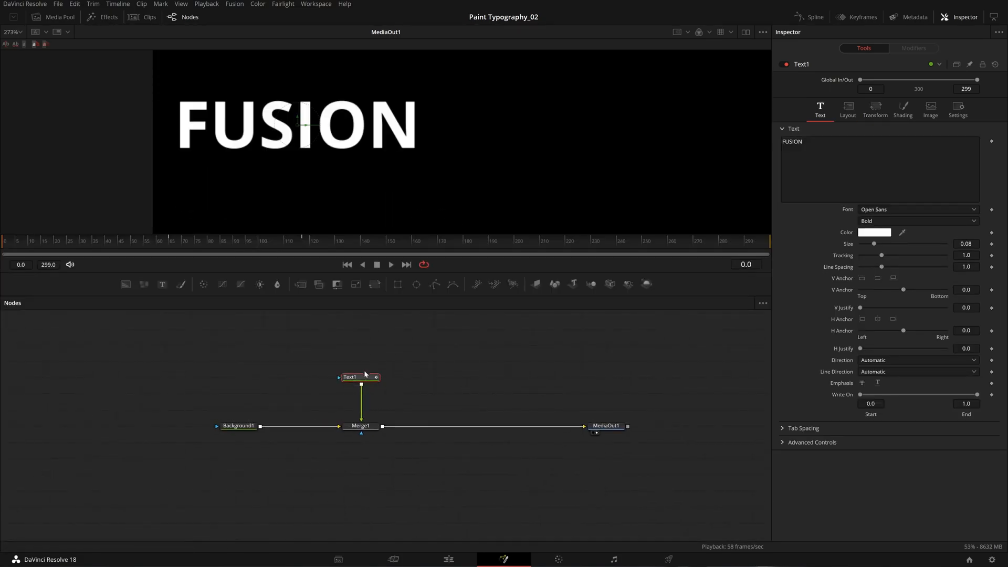
Make room below the Text1 node and insert a Duplicate node between it and Merge1.
{"action": "left_click_drag", "start_coordinate": [365, 375], "coordinate": [366, 359]}
{"action": "key", "text": "shift+space"}
{"action": "type", "text": "dupli"}
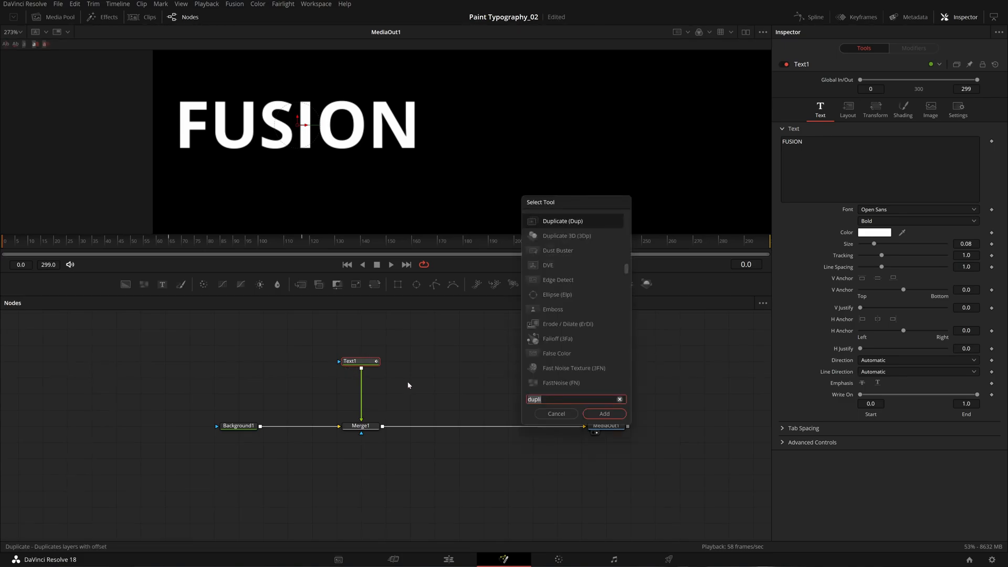
{"action": "key", "text": "Return"}
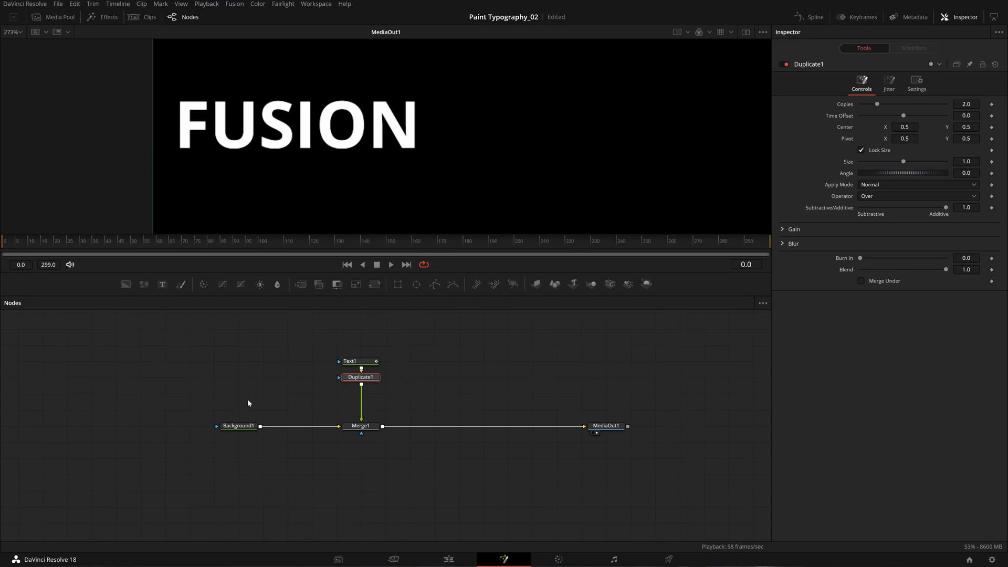
{"action": "mouse_move", "coordinate": [367, 379]}
{"action": "left_mouse_down"}
{"action": "mouse_move", "coordinate": [392, 397]}
{"action": "mouse_move", "coordinate": [367, 382]}
{"action": "left_mouse_up"}
Set the Duplicate node to 15 copies with a time offset of -1.2.
{"action": "double_click", "coordinate": [965, 104]}
{"action": "type", "text": "15"}
{"action": "key", "text": "Tab"}
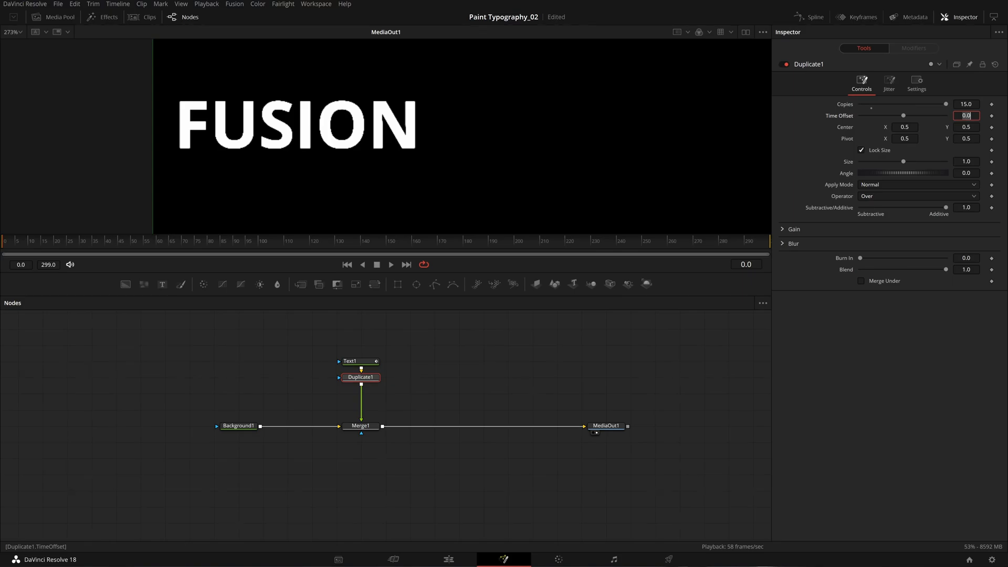
{"action": "key", "text": "Return"}
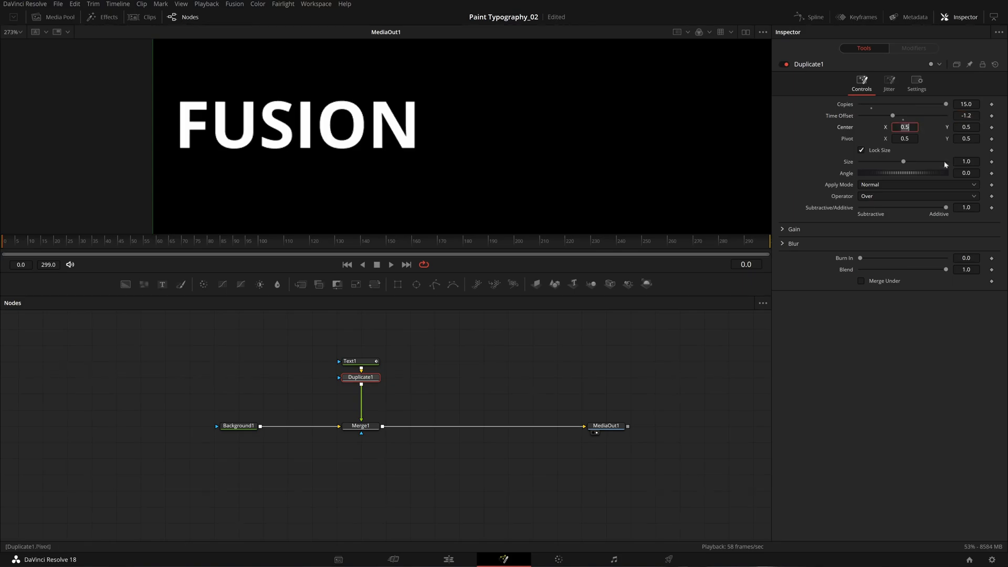
{"action": "key", "text": "shift+space"}
{"action": "type", "text": "dupli"}
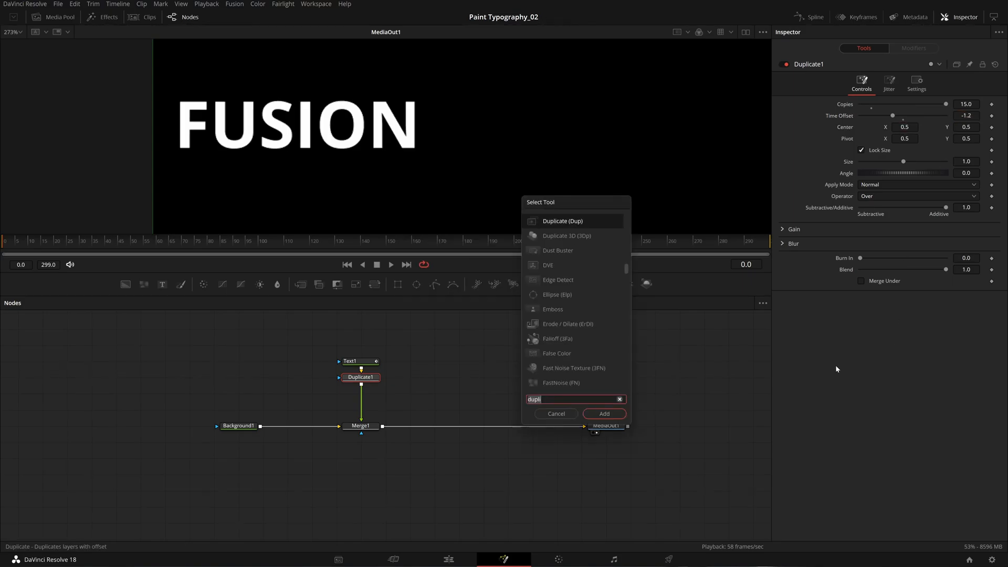
{"action": "left_click", "coordinate": [544, 415]}
Play the duplicated text animation up to frame 164 and lower the Duplicate node's Blend to about 0.871.
{"action": "key", "text": "space"}
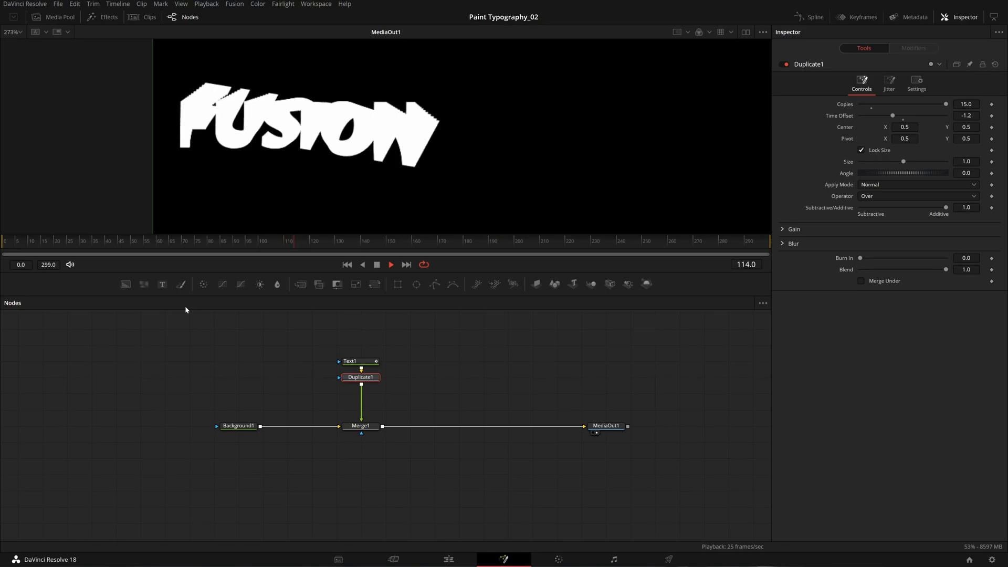
{"action": "key", "text": "space"}
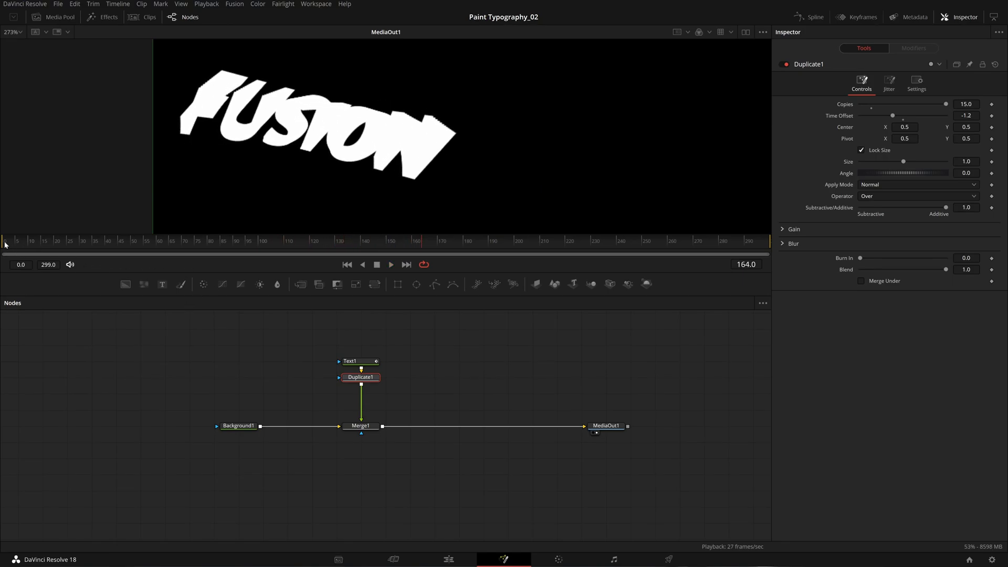
{"action": "mouse_move", "coordinate": [946, 270]}
{"action": "left_mouse_down"}
{"action": "mouse_move", "coordinate": [934, 282]}
{"action": "mouse_move", "coordinate": [934, 270]}
{"action": "left_mouse_up"}
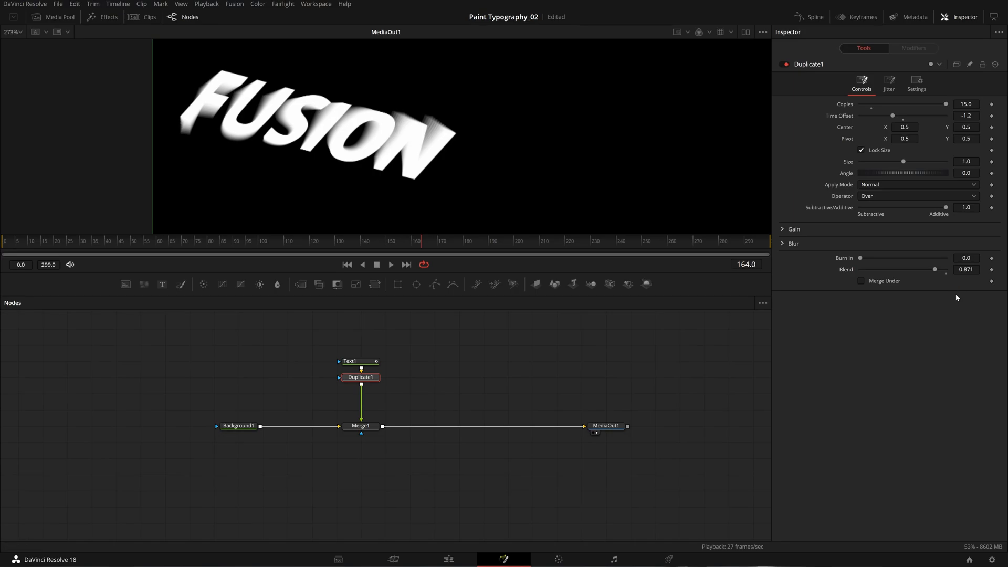
{"action": "left_click", "coordinate": [352, 361]}
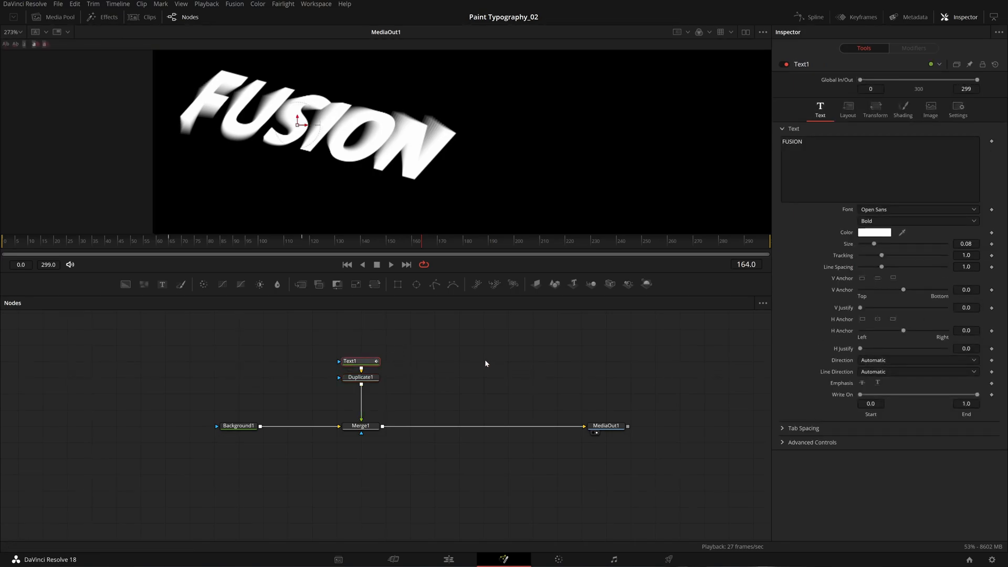
{"action": "key", "text": "Delete"}
{"action": "key", "text": "ctrl+z"}
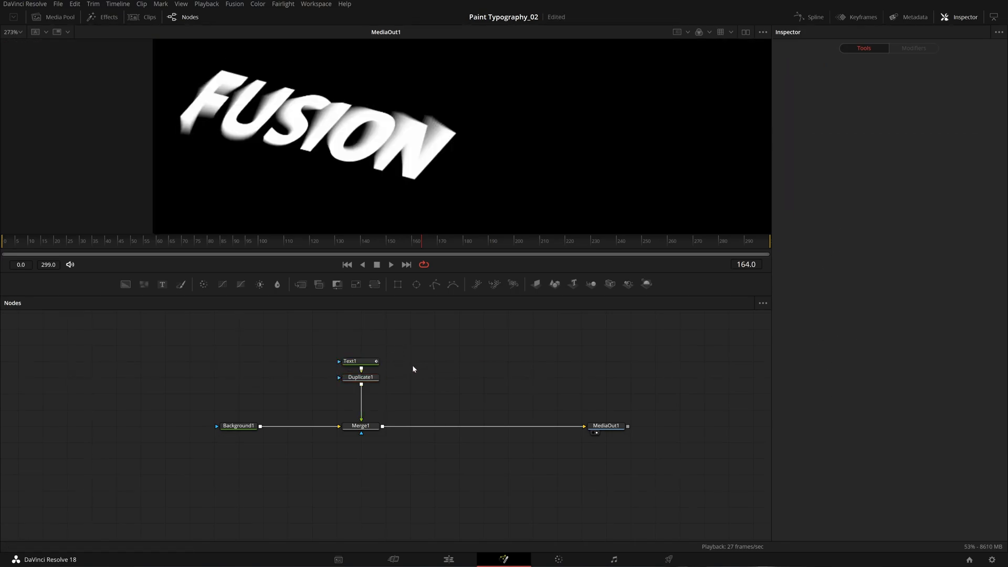
Paste a copy of the Text1 node as a separate node beside the original and merge it over the output of Merge1.
{"action": "left_click", "coordinate": [370, 362]}
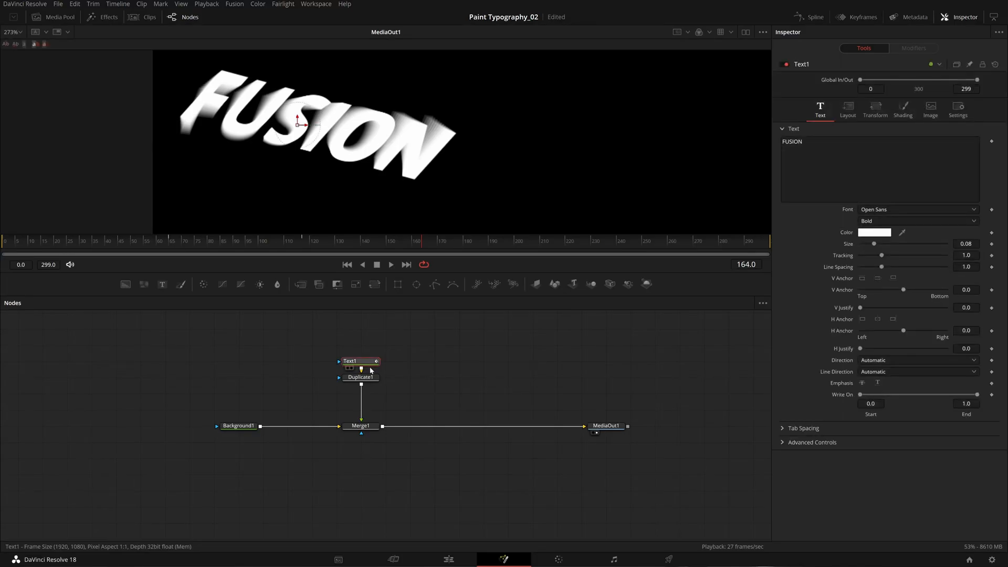
{"action": "key", "text": "ctrl+v"}
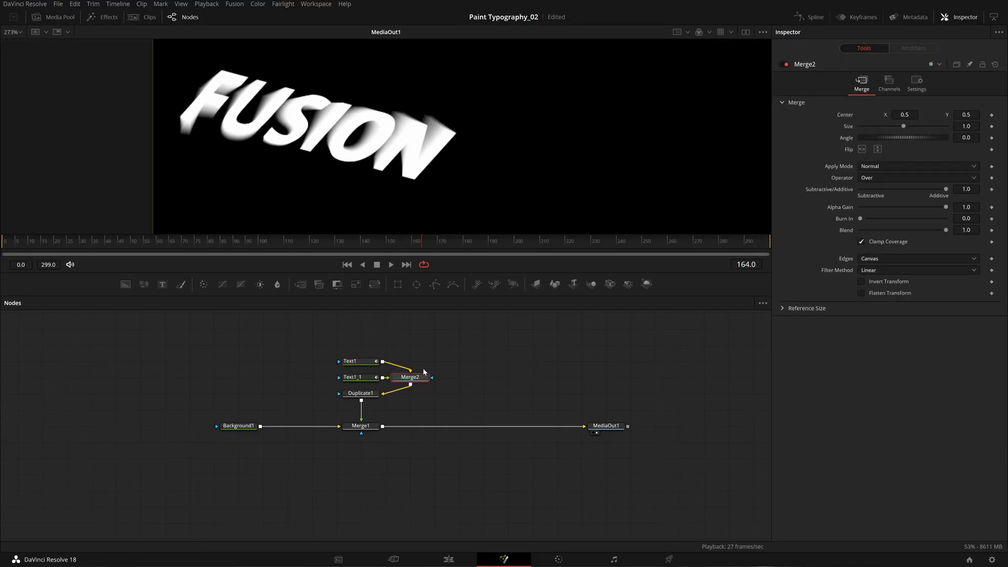
{"action": "key", "text": "ctrl+z"}
{"action": "key", "text": "ctrl+v"}
{"action": "left_click_drag", "start_coordinate": [423, 375], "coordinate": [424, 363]}
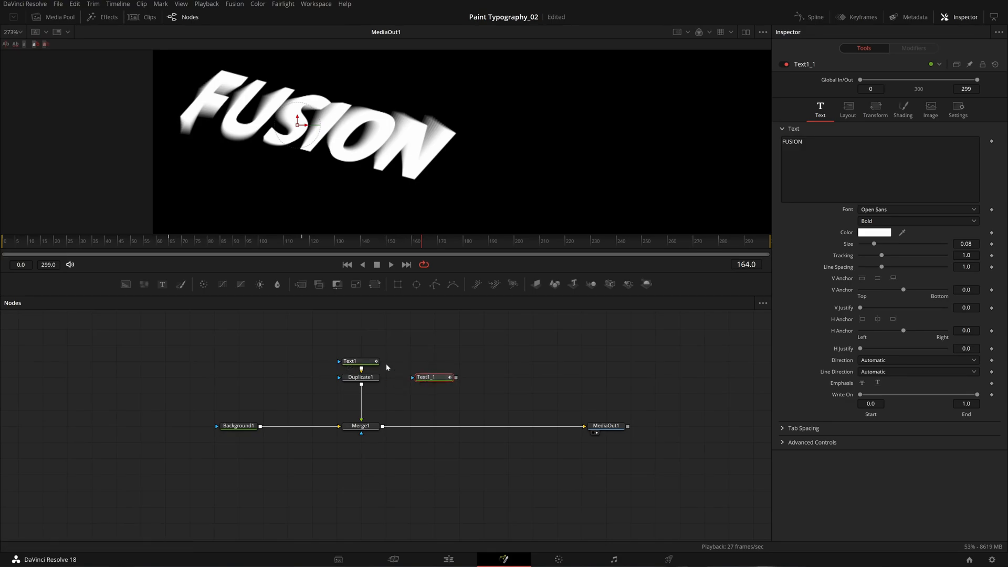
{"action": "left_click_drag", "start_coordinate": [456, 363], "coordinate": [441, 425]}
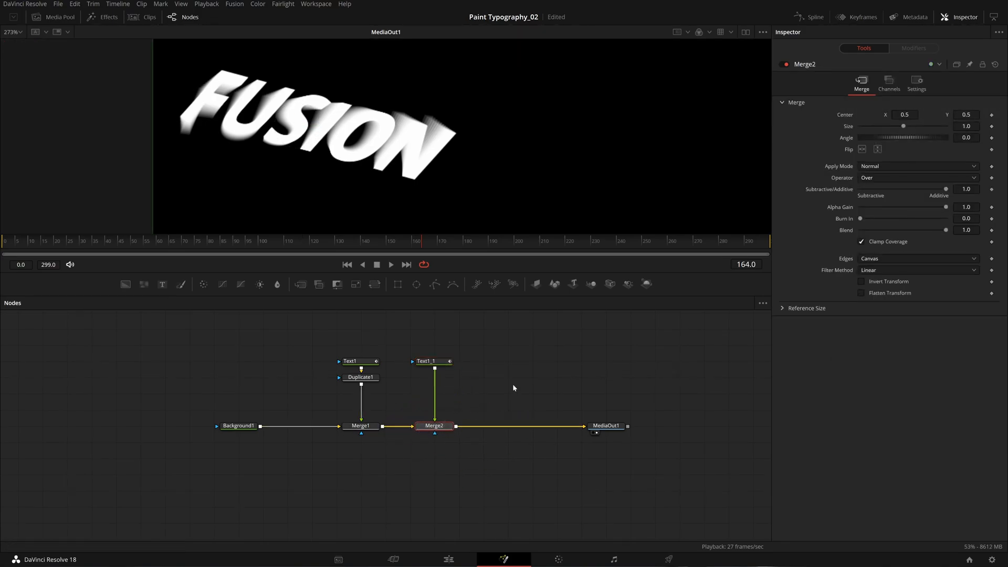
Change the original Text1 node's shading colour to purple with about red 0.316, green 0.08 and blue 0.856.
{"action": "left_click", "coordinate": [367, 362]}
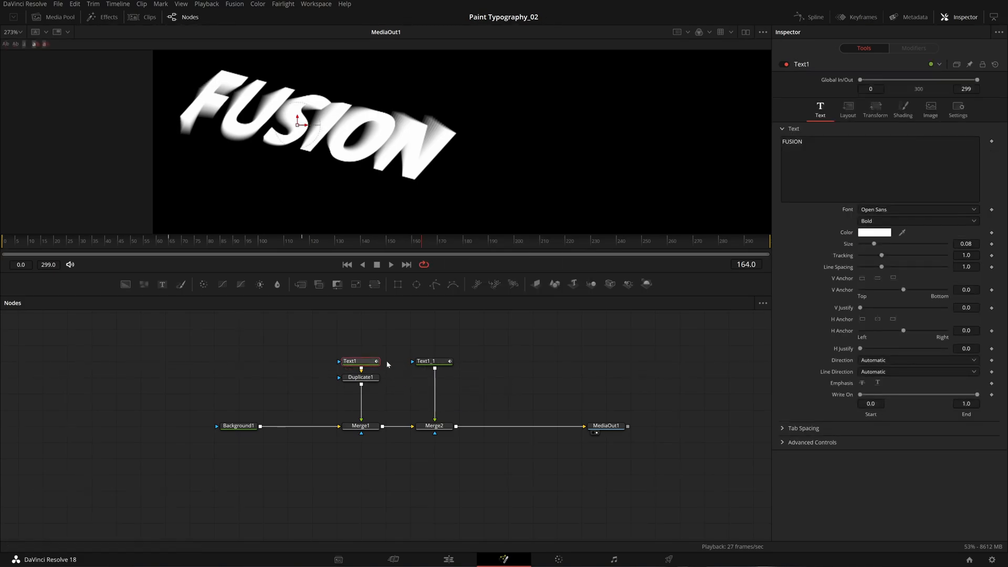
{"action": "left_click", "coordinate": [904, 111]}
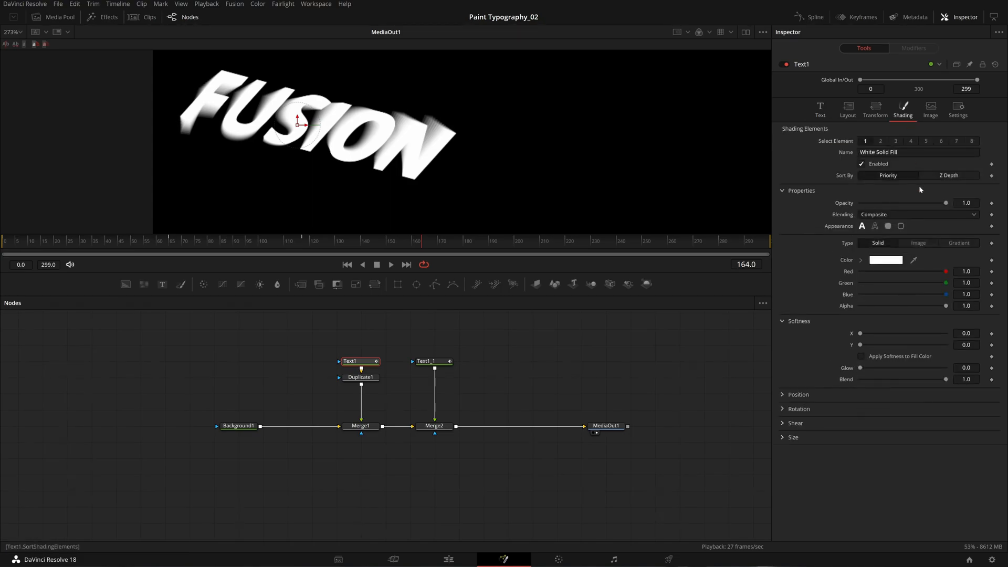
{"action": "left_click_drag", "start_coordinate": [945, 282], "coordinate": [867, 283]}
{"action": "mouse_move", "coordinate": [945, 273]}
{"action": "left_mouse_down"}
{"action": "mouse_move", "coordinate": [887, 273]}
{"action": "mouse_move", "coordinate": [933, 295]}
{"action": "left_mouse_up"}
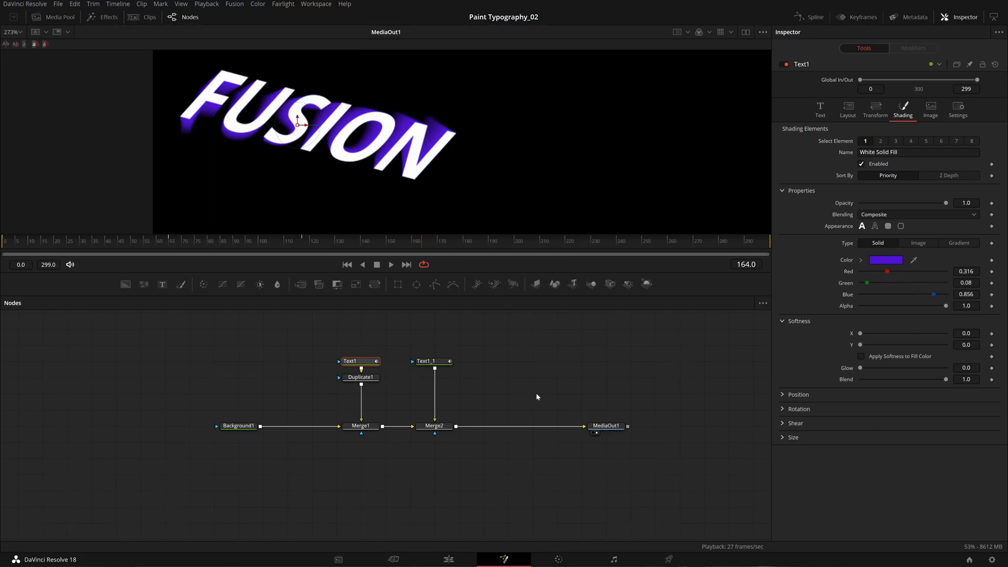
Set the Duplicate node's apply mode to Screen.
{"action": "left_click", "coordinate": [365, 378]}
{"action": "left_click", "coordinate": [928, 184]}
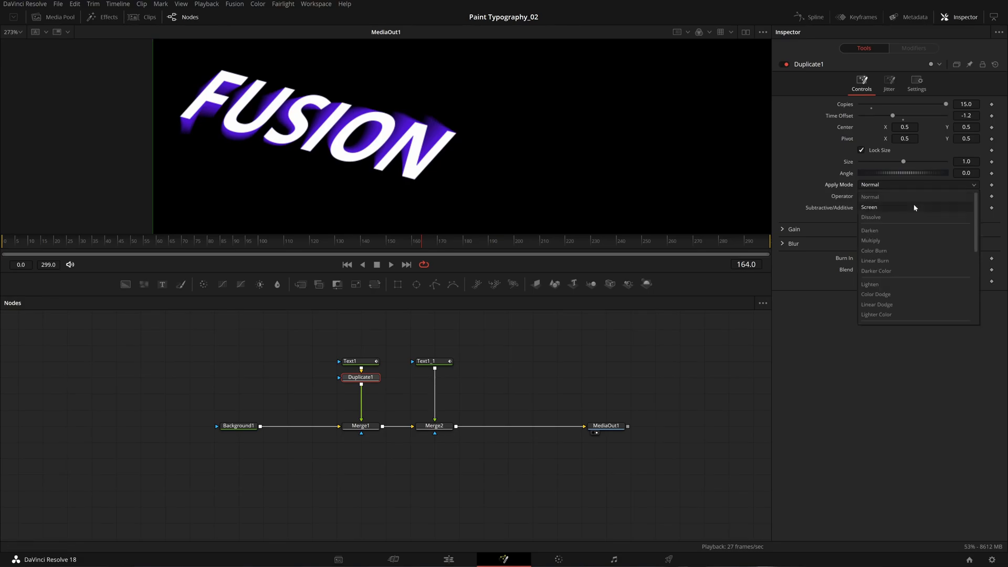
{"action": "left_click", "coordinate": [915, 207]}
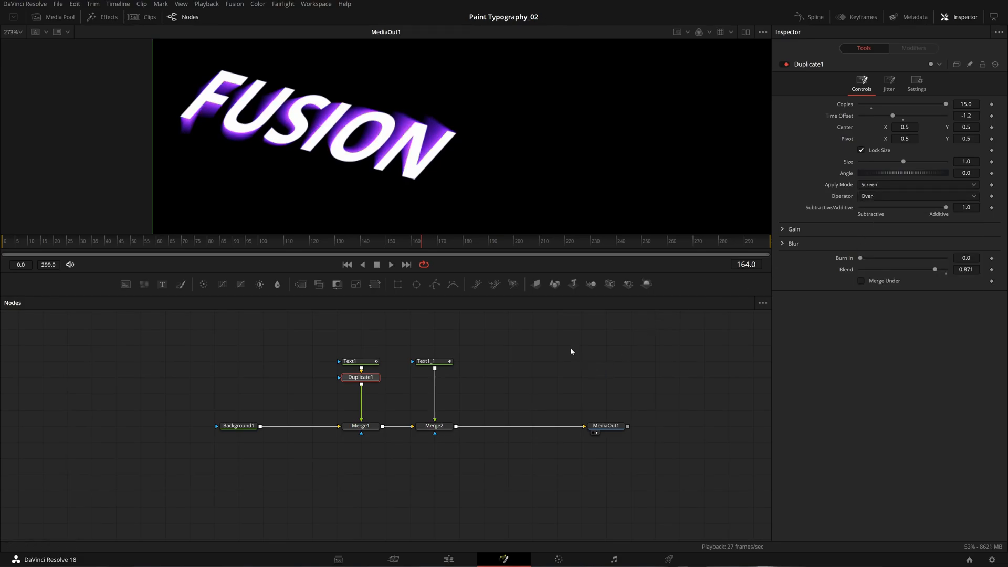
Enable motion blur on the original Text1 node with quality 10 and a shutter angle of 200.
{"action": "left_click", "coordinate": [353, 361]}
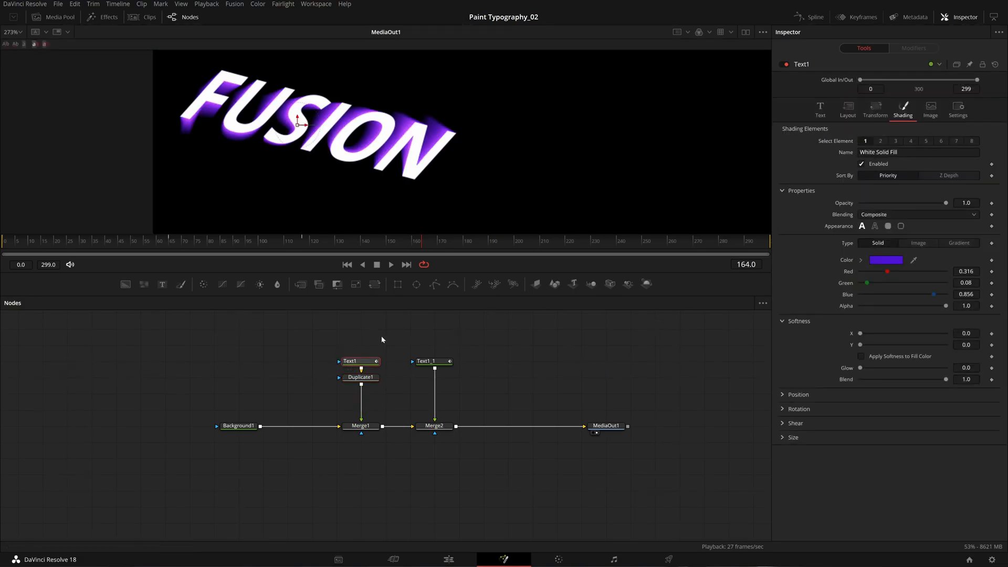
{"action": "left_click", "coordinate": [963, 112]}
{"action": "left_click", "coordinate": [893, 171]}
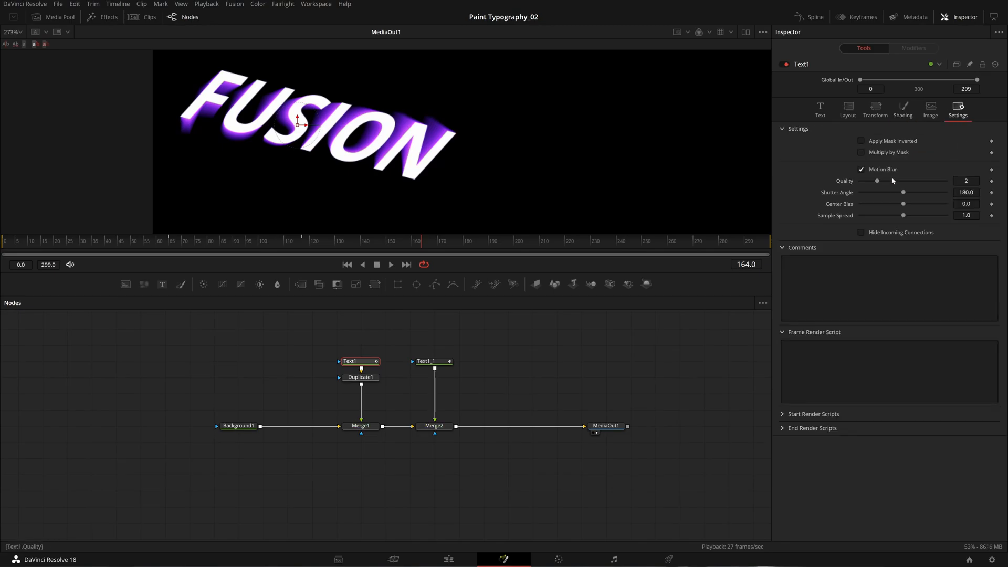
{"action": "left_click_drag", "start_coordinate": [878, 181], "coordinate": [948, 182]}
{"action": "double_click", "coordinate": [966, 192]}
{"action": "type", "text": "200"}
{"action": "key", "text": "Return"}
Examine the High Quality, Motion Blur and Proxy render options for the composition's playback.
{"action": "right_click", "coordinate": [516, 263]}
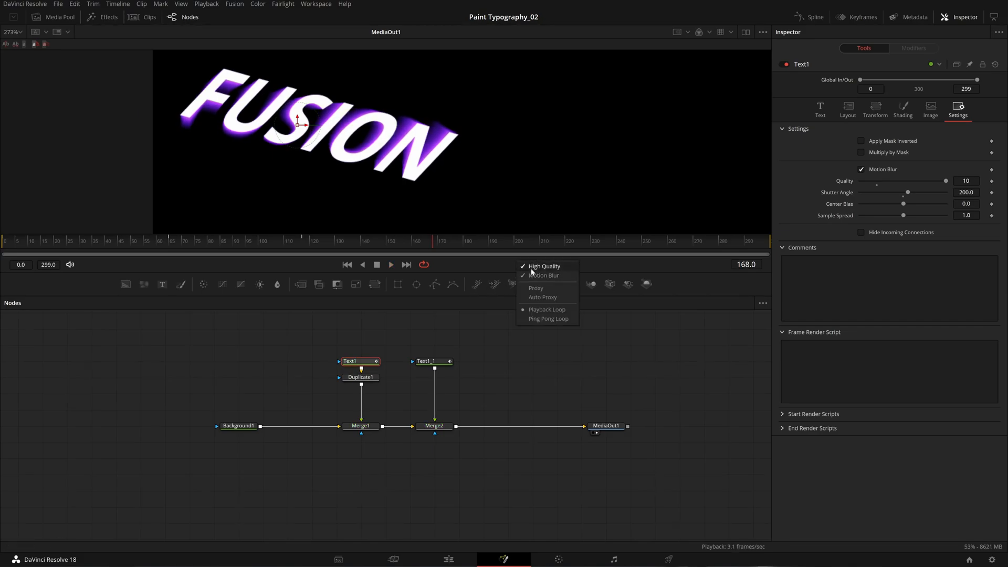
{"action": "right_click", "coordinate": [502, 264]}
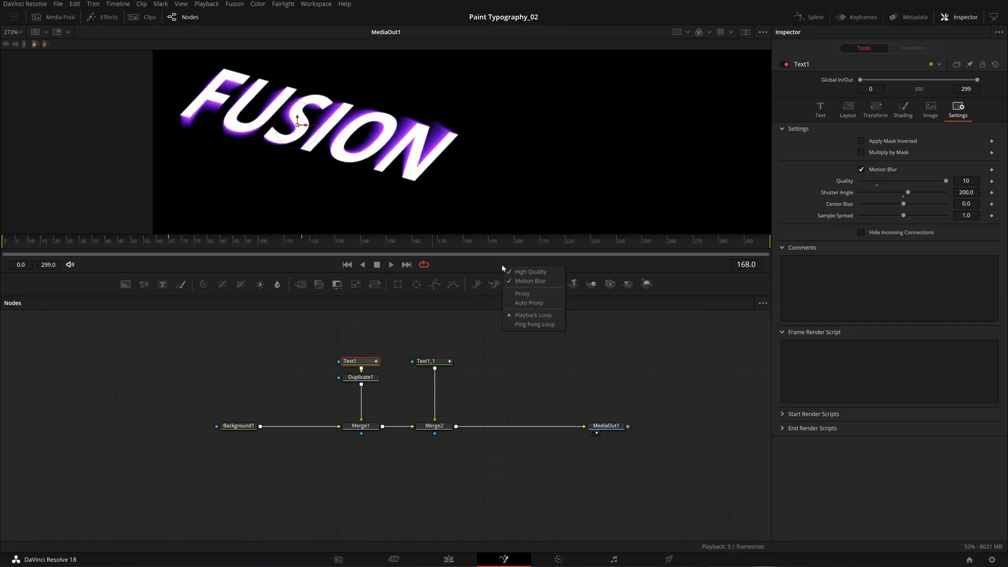
{"action": "left_click", "coordinate": [530, 273]}
{"action": "right_click", "coordinate": [560, 263]}
{"action": "left_click", "coordinate": [575, 293]}
{"action": "right_click", "coordinate": [581, 268]}
{"action": "left_click", "coordinate": [592, 296]}
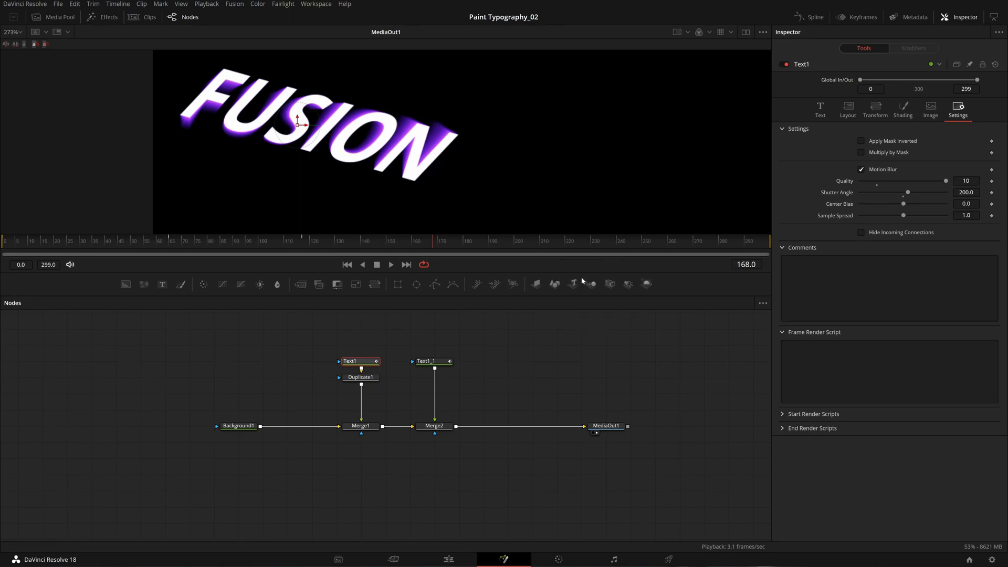
Set the timeline proxy resolution to Quarter and preview the animation from its first frame.
{"action": "left_click", "coordinate": [207, 3]}
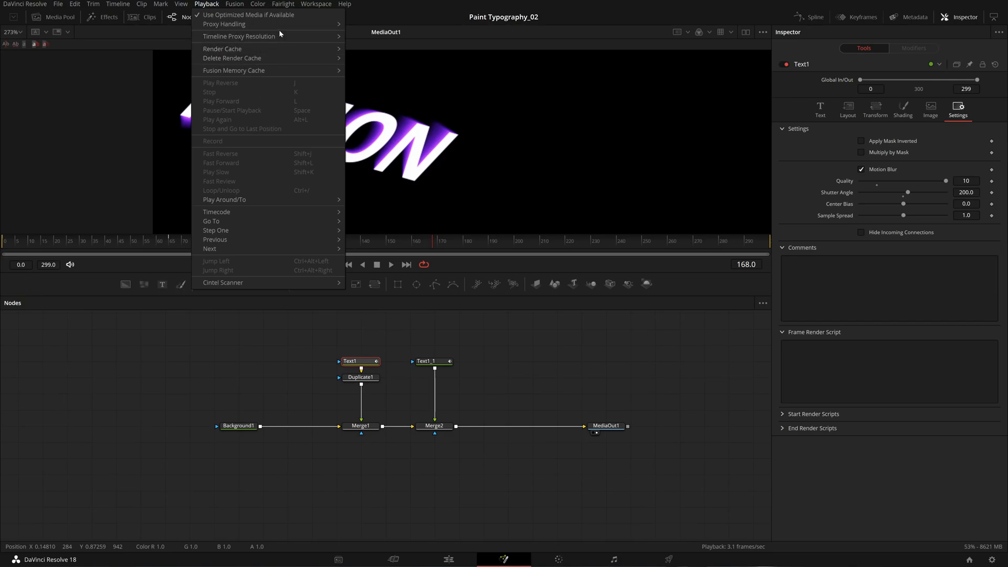
{"action": "mouse_move", "coordinate": [284, 36]}
{"action": "left_click", "coordinate": [367, 54]}
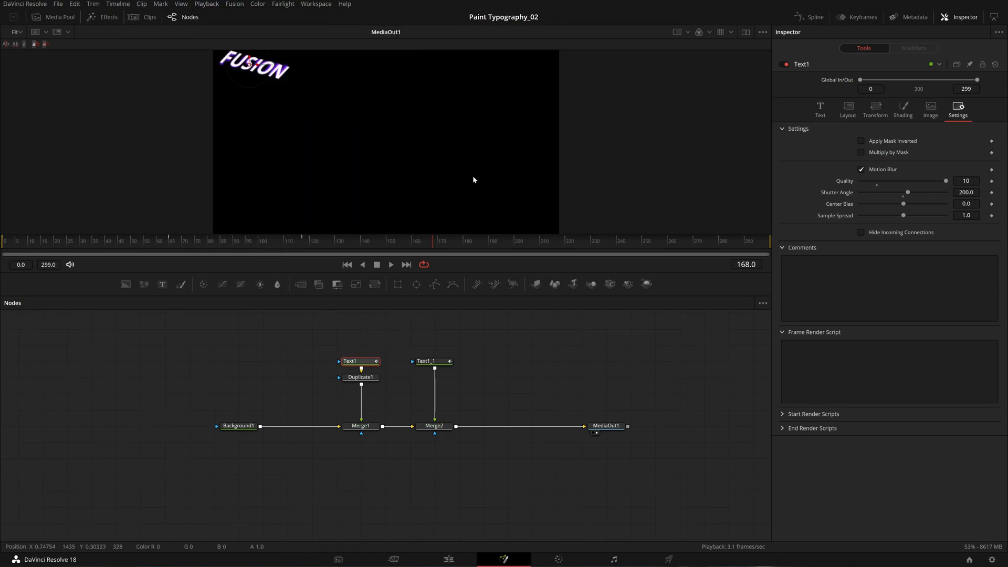
{"action": "left_click", "coordinate": [4, 241]}
{"action": "key", "text": "space"}
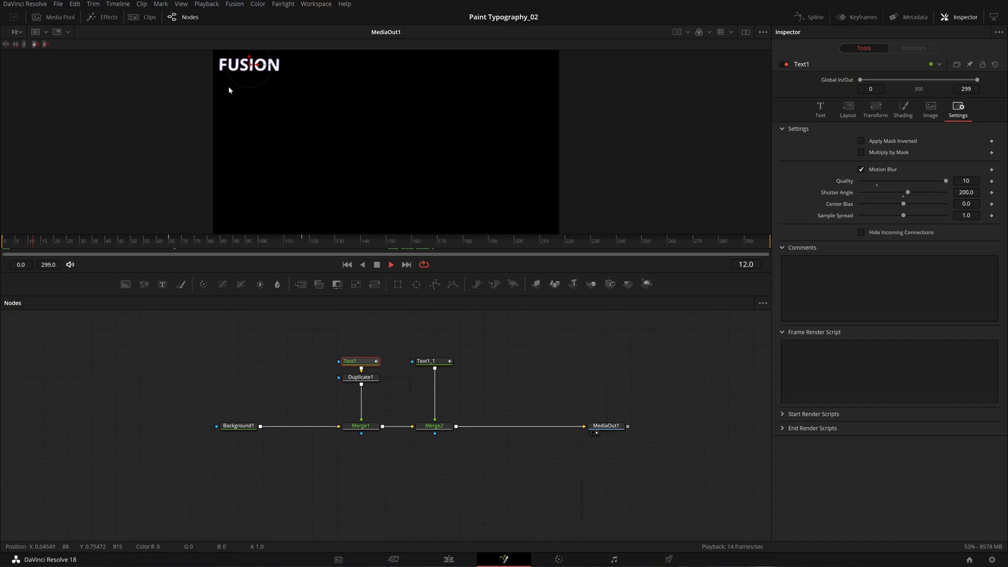
{"action": "scroll", "coordinate": [228, 86], "scroll_direction": "up", "scroll_amount": 3}
{"action": "left_click_drag", "start_coordinate": [533, 124], "coordinate": [417, 79]}
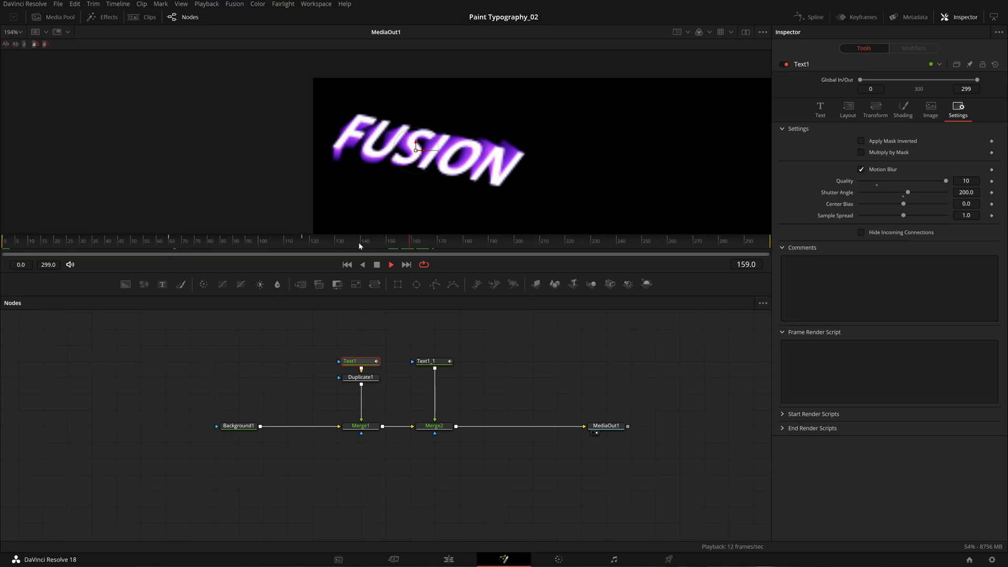
{"action": "key", "text": "space"}
{"action": "mouse_move", "coordinate": [404, 249]}
{"action": "left_mouse_down"}
{"action": "mouse_move", "coordinate": [337, 254]}
{"action": "mouse_move", "coordinate": [406, 259]}
{"action": "left_mouse_up"}
{"action": "scroll", "coordinate": [427, 169], "scroll_direction": "up", "scroll_amount": 2}
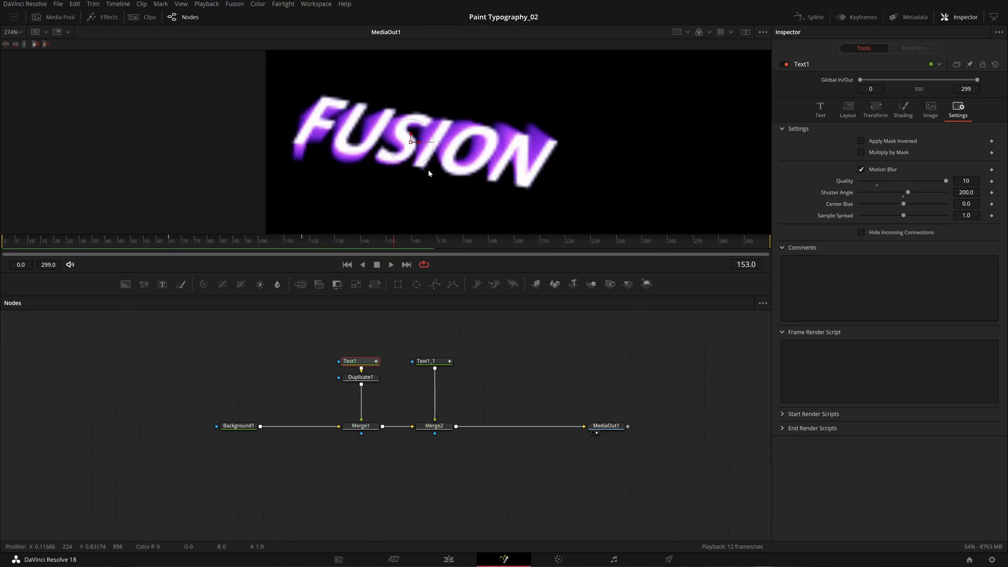
Set the timeline proxy resolution back to Full and inspect the FUSION text close up.
{"action": "left_click", "coordinate": [207, 4]}
{"action": "mouse_move", "coordinate": [274, 38]}
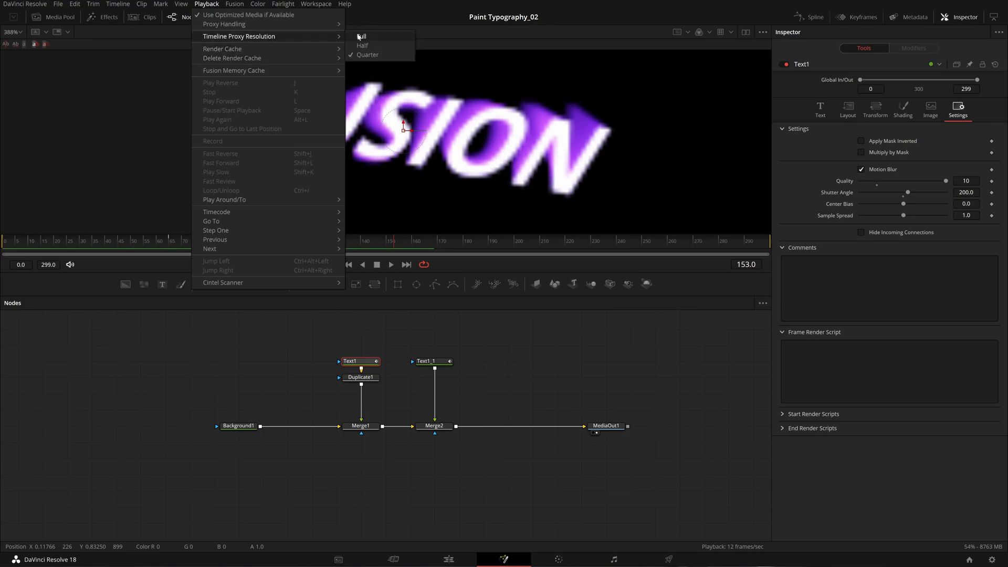
{"action": "left_click", "coordinate": [360, 36]}
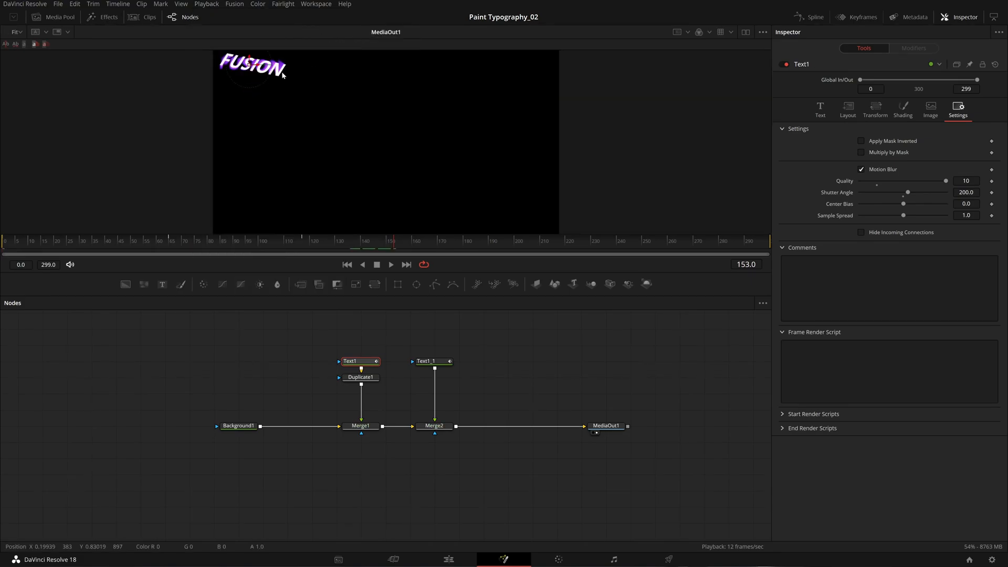
{"action": "scroll", "coordinate": [281, 75], "scroll_direction": "up", "scroll_amount": 3}
{"action": "left_click_drag", "start_coordinate": [607, 196], "coordinate": [450, 99]}
{"action": "scroll", "coordinate": [542, 177], "scroll_direction": "up", "scroll_amount": 1}
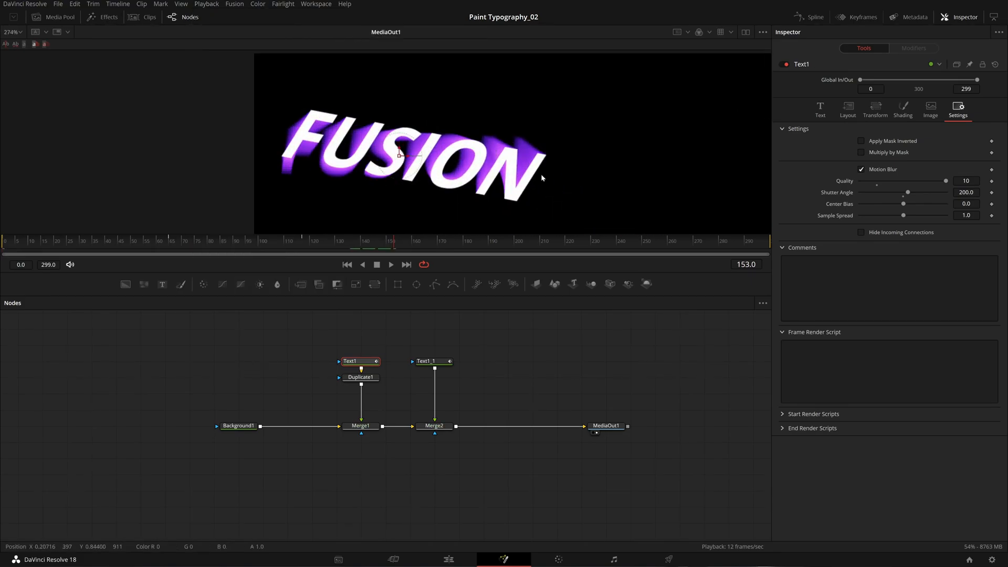
Set the Duplicate1 node's blur to 0.0004 and save the project.
{"action": "left_click", "coordinate": [370, 379]}
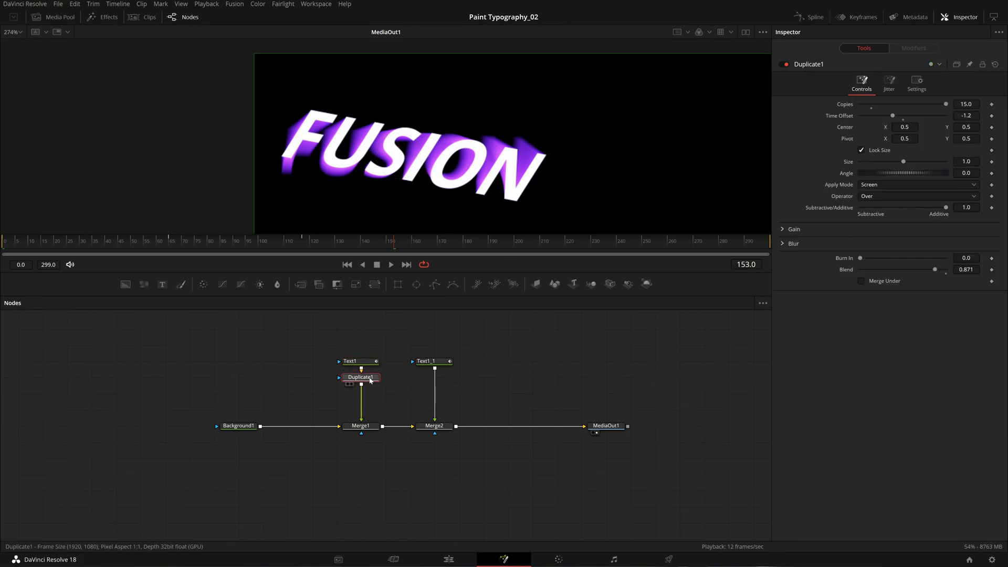
{"action": "left_click", "coordinate": [1003, 244]}
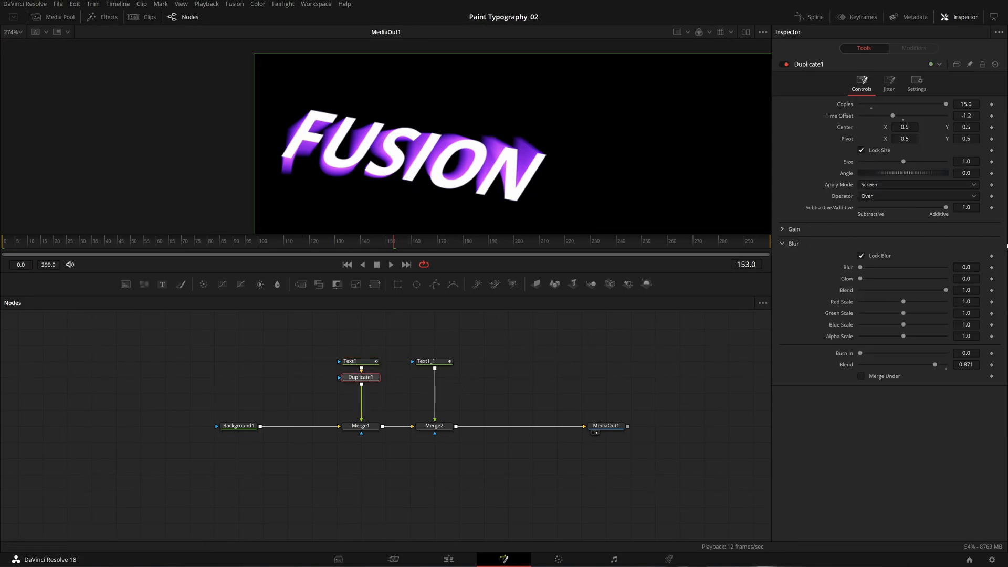
{"action": "left_click_drag", "start_coordinate": [966, 267], "coordinate": [978, 267]}
{"action": "key", "text": "ctrl+s"}
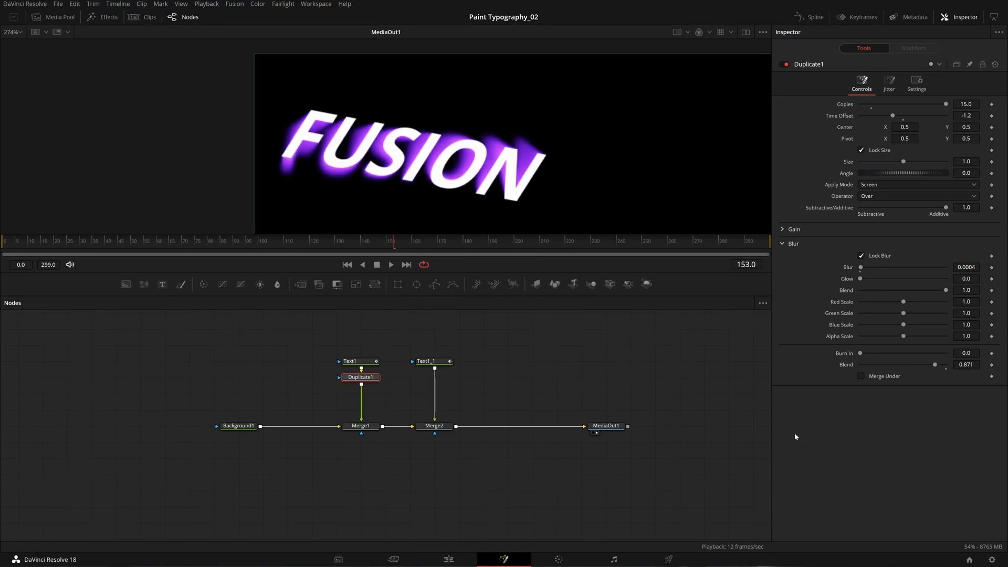
Set the Duplicate1 node's copies to 25 and its blend to 0.833, and save the project.
{"action": "left_click", "coordinate": [966, 104]}
{"action": "key", "text": "Tab"}
{"action": "key", "text": "ctrl+s"}
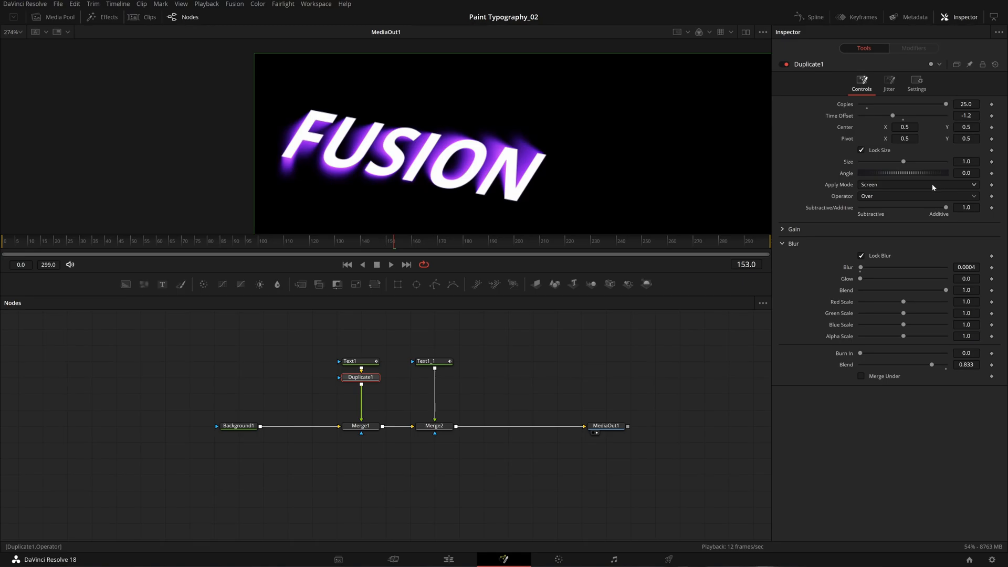
Try 50 copies with a blend of 0.898 on the Duplicate1 node.
{"action": "left_click", "coordinate": [963, 103]}
{"action": "key", "text": "Return"}
{"action": "key", "text": "Tab"}
{"action": "mouse_move", "coordinate": [932, 365]}
{"action": "left_mouse_down"}
{"action": "mouse_move", "coordinate": [946, 365]}
{"action": "mouse_move", "coordinate": [937, 364]}
{"action": "left_mouse_up"}
Set the Duplicate1 node's copies to 20 and its blend to 0.809, and save the project.
{"action": "left_click", "coordinate": [965, 104]}
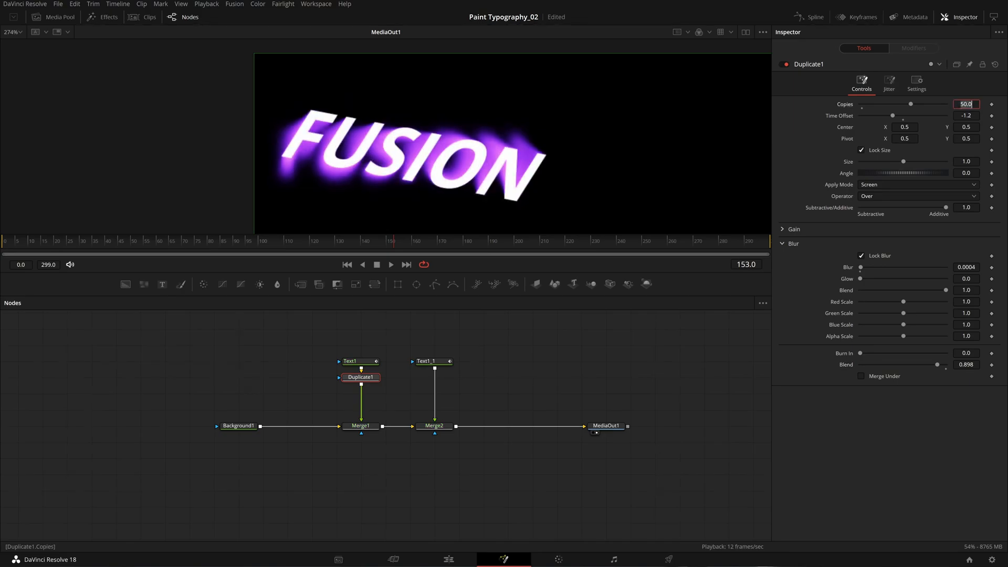
{"action": "type", "text": "0"}
{"action": "key", "text": "Return"}
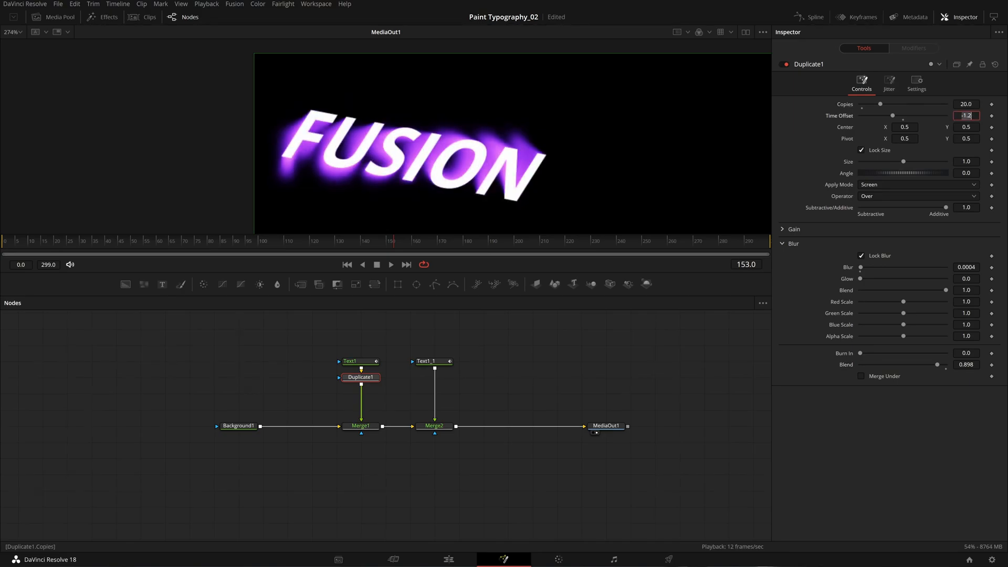
{"action": "key", "text": "ctrl+s"}
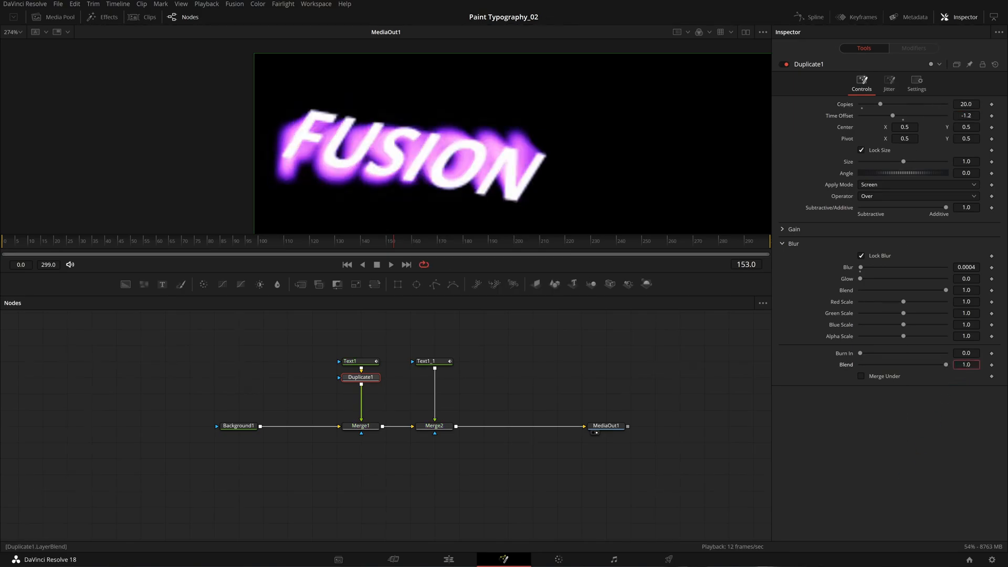
Set the timeline proxy resolution to Quarter and play the animation from the start.
{"action": "left_click", "coordinate": [207, 4]}
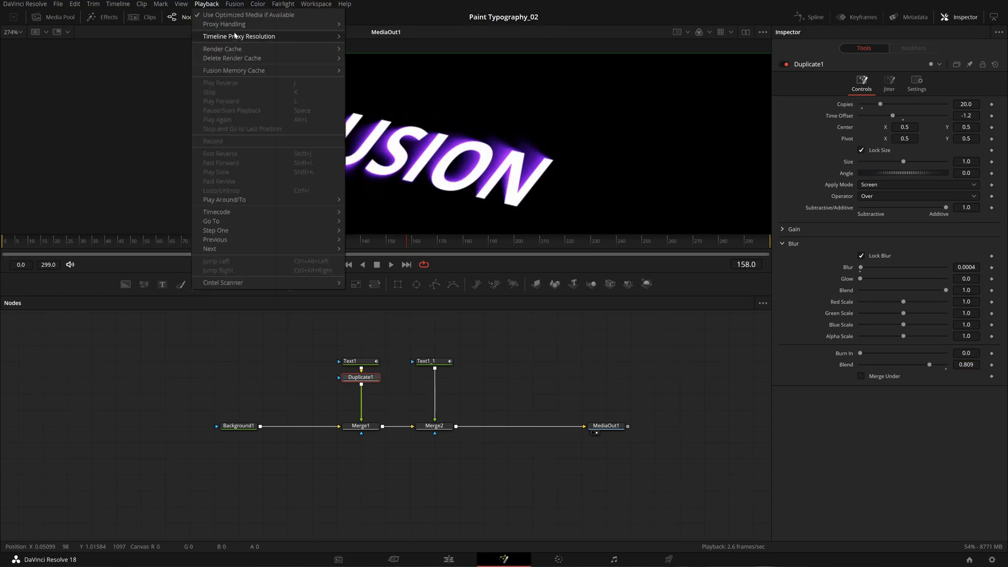
{"action": "mouse_move", "coordinate": [341, 36]}
{"action": "left_click", "coordinate": [361, 54]}
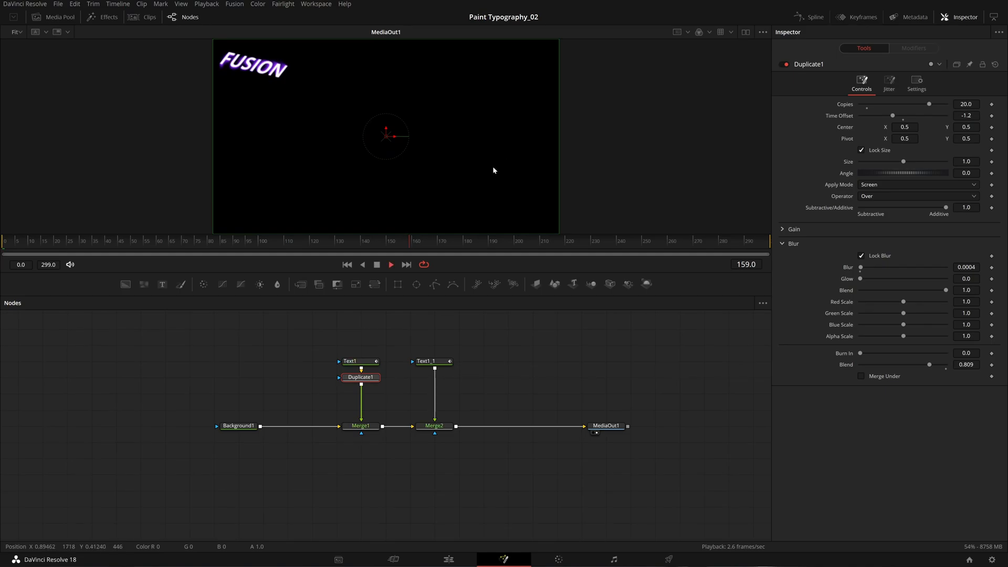
{"action": "key", "text": "Home"}
{"action": "key", "text": "space"}
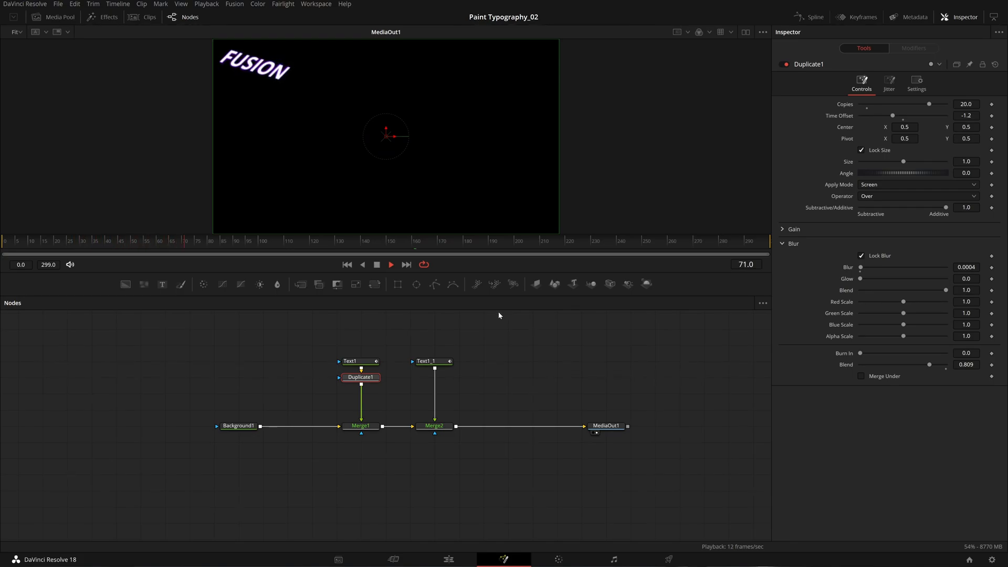
Turn off motion blur rendering for the preview playback and fit the whole frame in the viewer.
{"action": "right_click", "coordinate": [507, 263]}
{"action": "left_click", "coordinate": [474, 361]}
{"action": "scroll", "coordinate": [226, 42], "scroll_direction": "up", "scroll_amount": 3}
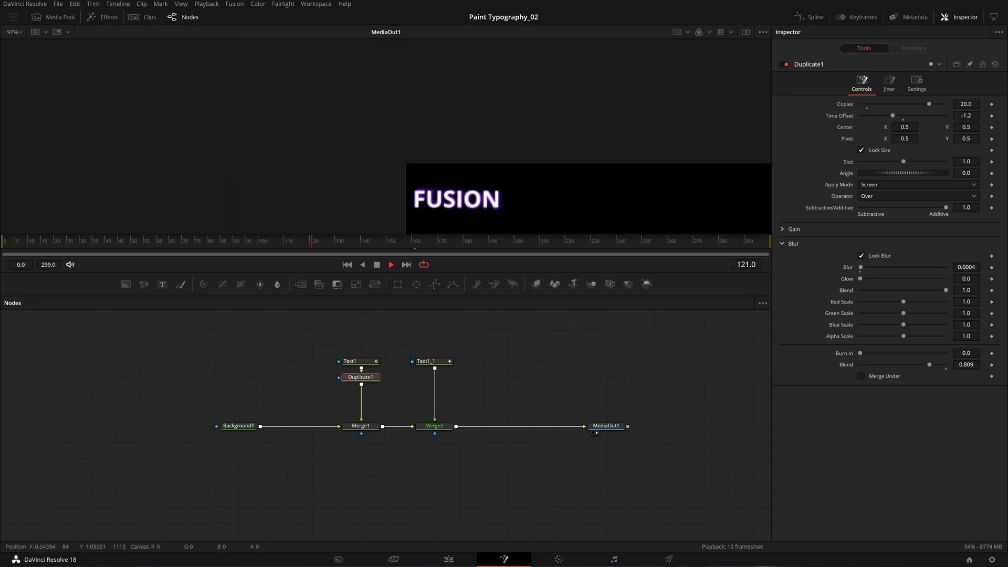
{"action": "scroll", "coordinate": [464, 191], "scroll_direction": "up", "scroll_amount": 4}
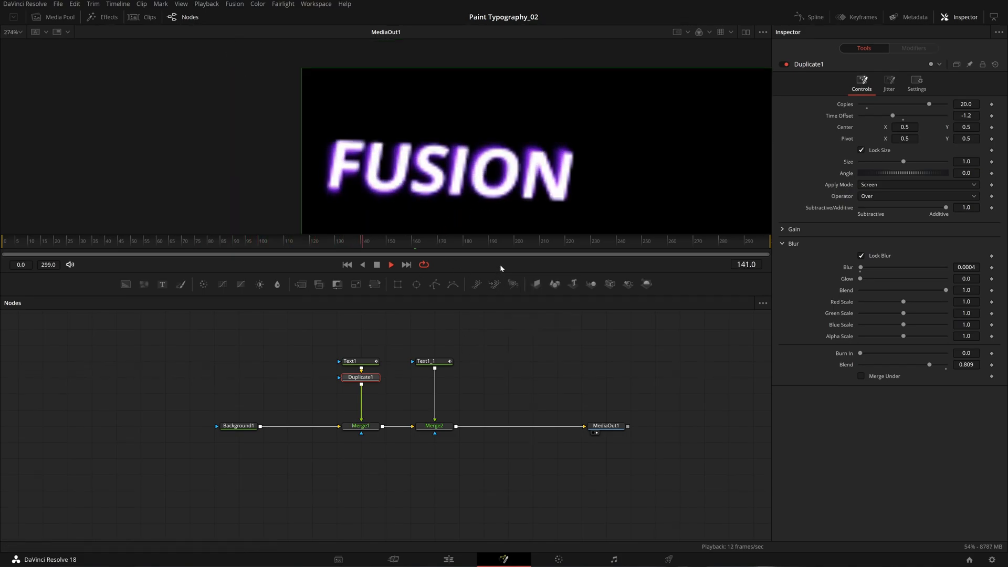
{"action": "right_click", "coordinate": [501, 264]}
{"action": "left_click", "coordinate": [521, 282]}
{"action": "left_click", "coordinate": [521, 356]}
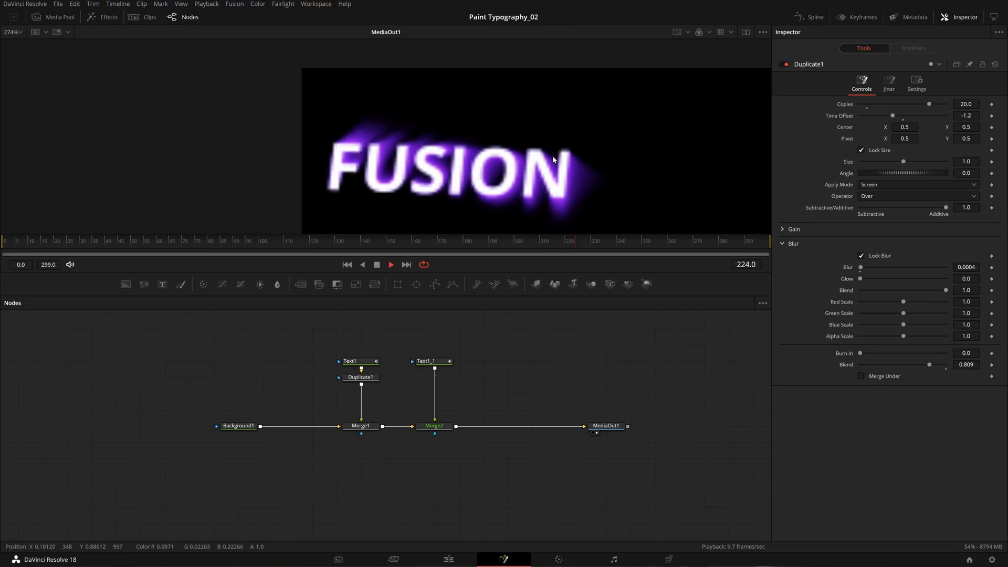
{"action": "key", "text": "ctrl+f"}
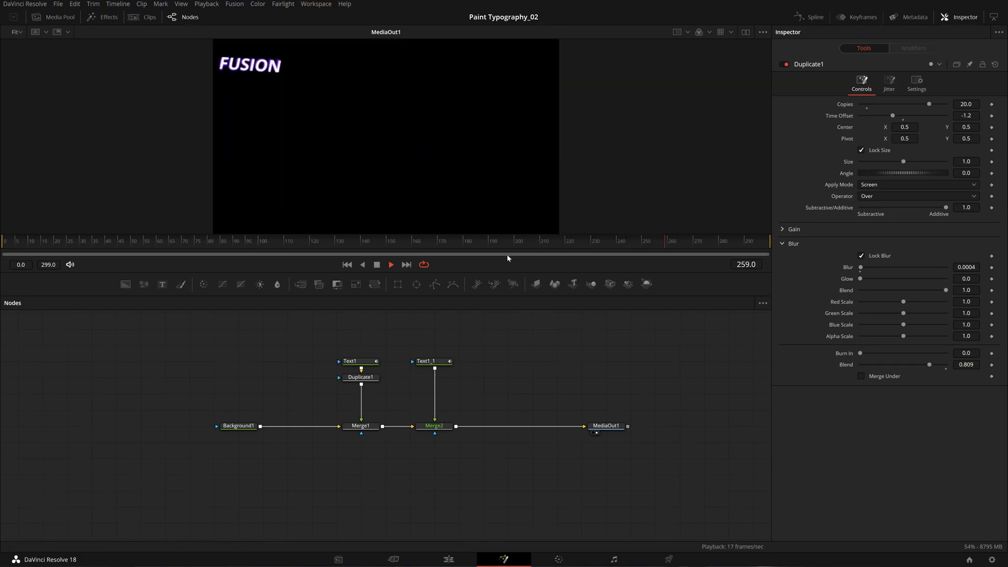
Insert a second Duplicate node after Duplicate1, try a horizontal centre offset on it and undo that offset.
{"action": "left_click_drag", "start_coordinate": [491, 334], "coordinate": [359, 380]}
{"action": "left_click", "coordinate": [600, 364]}
{"action": "left_click", "coordinate": [356, 378]}
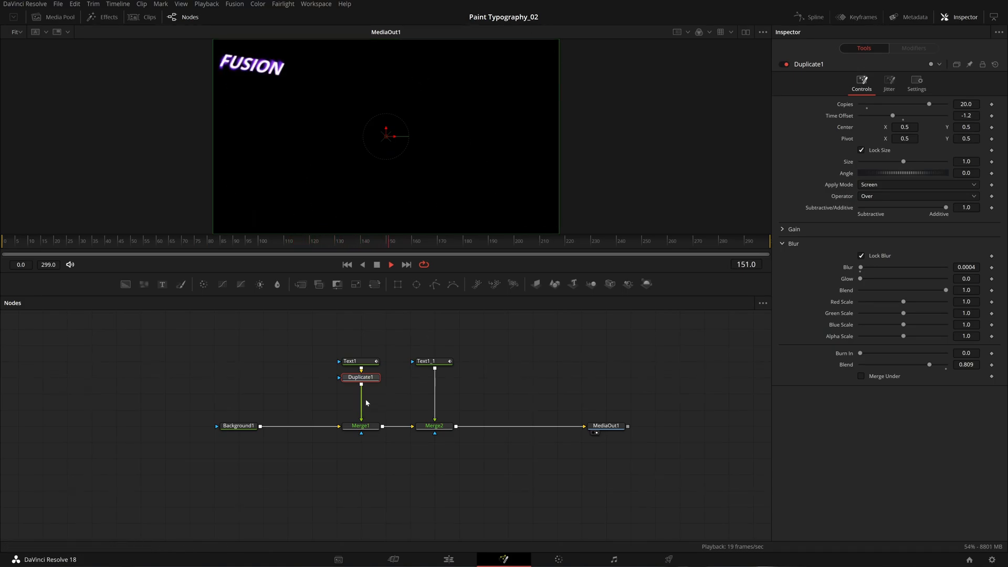
{"action": "key", "text": "shift+space"}
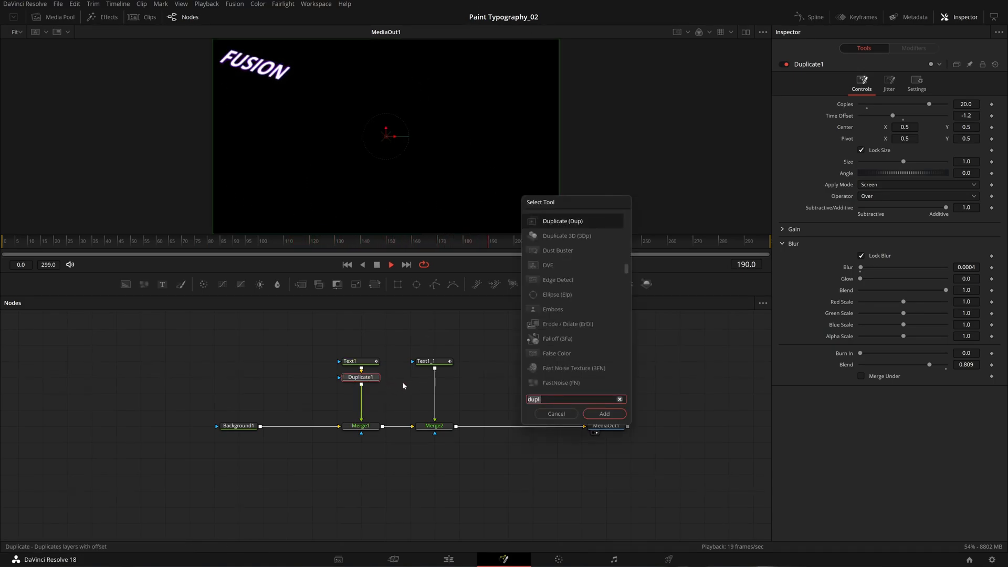
{"action": "key", "text": "Return"}
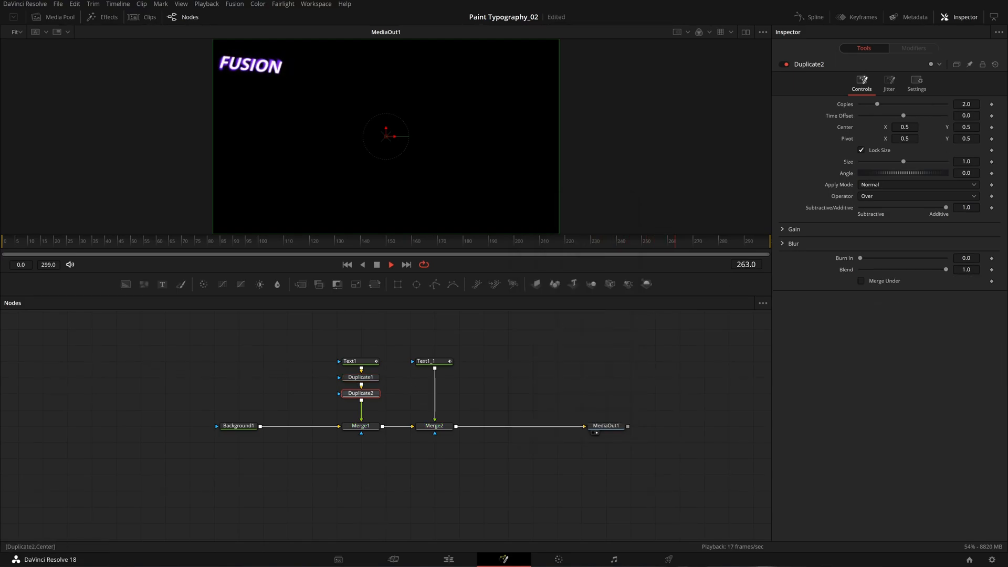
{"action": "mouse_move", "coordinate": [904, 127]}
{"action": "left_mouse_down"}
{"action": "mouse_move", "coordinate": [985, 127]}
{"action": "mouse_move", "coordinate": [910, 127]}
{"action": "left_mouse_up"}
{"action": "key", "text": "ctrl+z"}
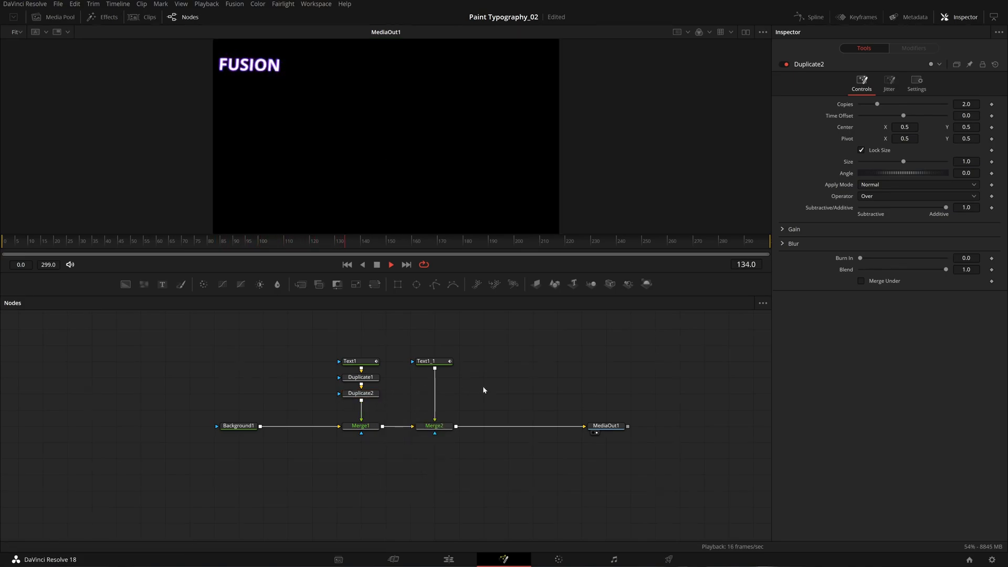
Paste an instance of the Duplicate2 node and insert it between Text1_1 and Merge2.
{"action": "key", "text": "ctrl+shift+v"}
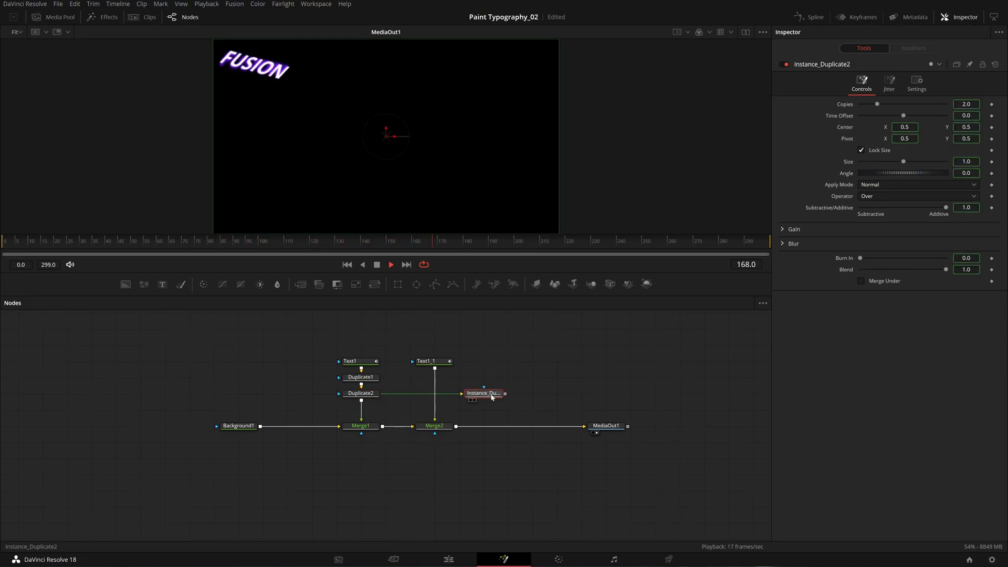
{"action": "left_click_drag", "start_coordinate": [492, 398], "coordinate": [432, 397]}
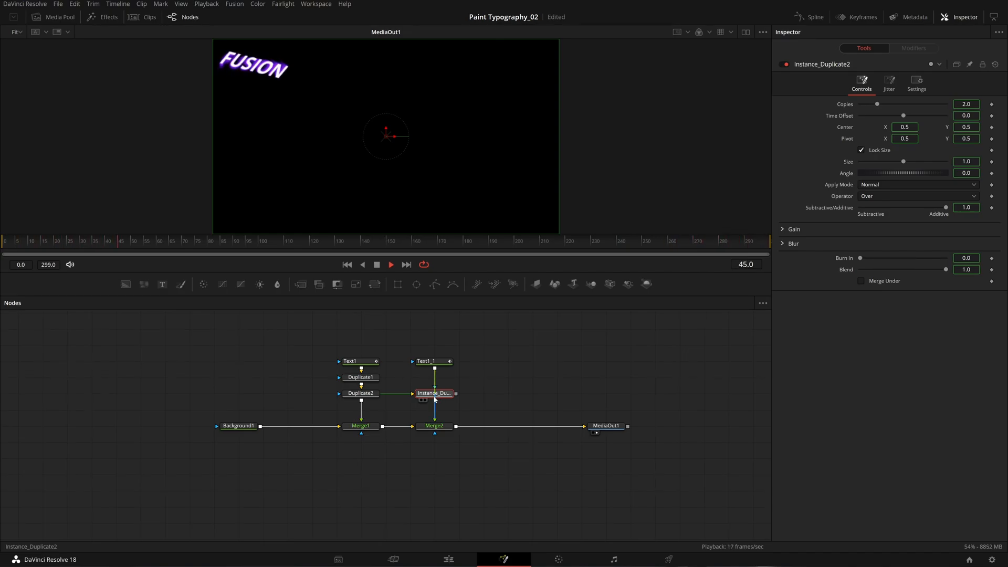
{"action": "mouse_move", "coordinate": [435, 400]}
{"action": "left_mouse_down"}
{"action": "mouse_move", "coordinate": [454, 400]}
{"action": "mouse_move", "coordinate": [435, 399]}
{"action": "left_mouse_up"}
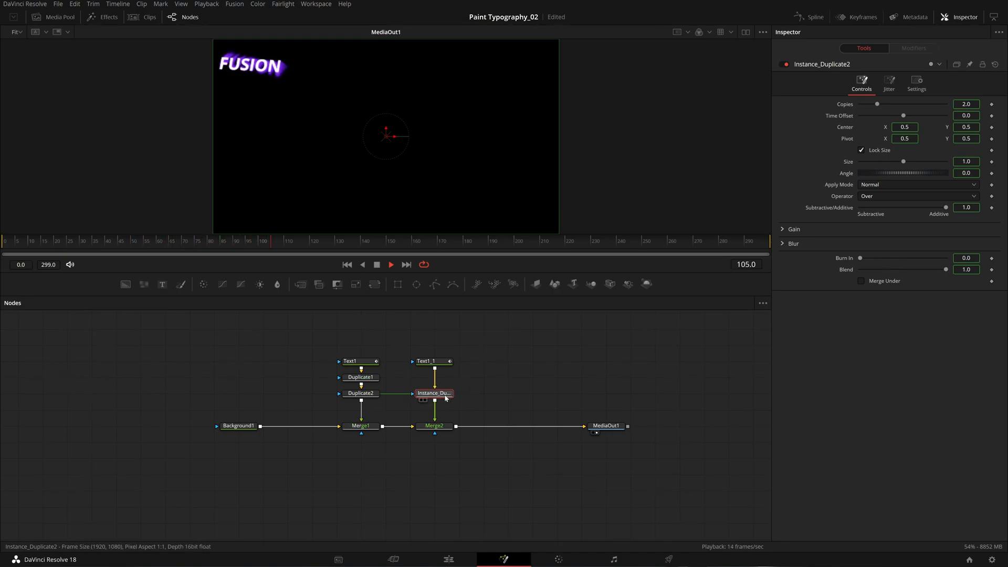
{"action": "left_click", "coordinate": [499, 378]}
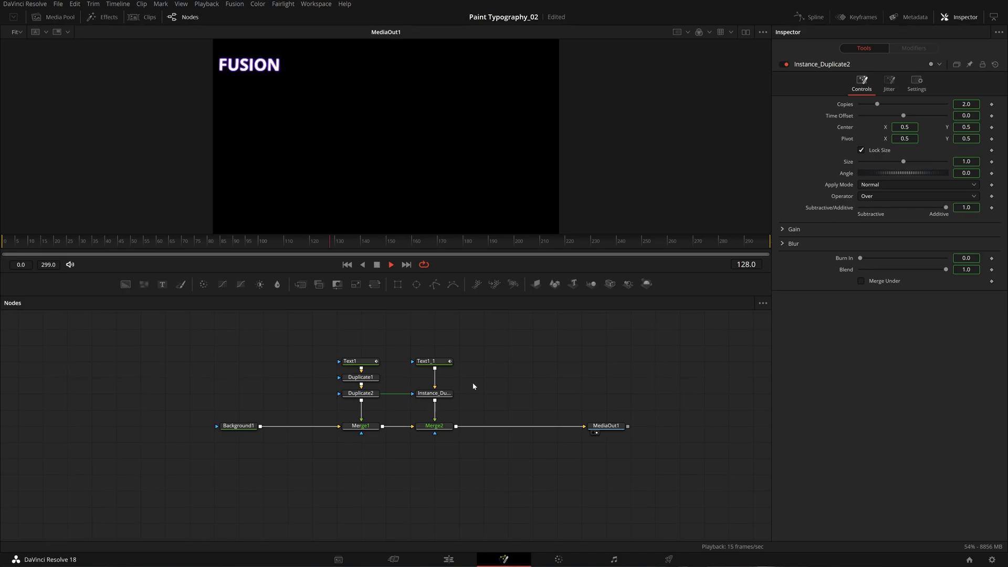
{"action": "left_click", "coordinate": [437, 397]}
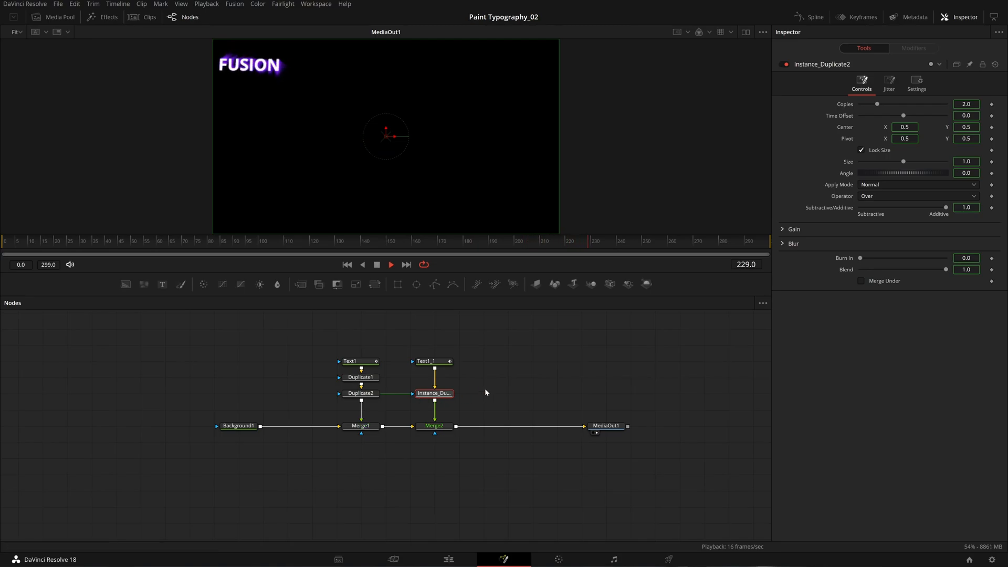
Set the Duplicate2 node's copies to 6.06 and its centre Y to 0.345 to stack the text vertically.
{"action": "left_click", "coordinate": [361, 393]}
{"action": "left_click_drag", "start_coordinate": [877, 104], "coordinate": [912, 104]}
{"action": "scroll", "coordinate": [560, 152], "scroll_direction": "down", "scroll_amount": 2}
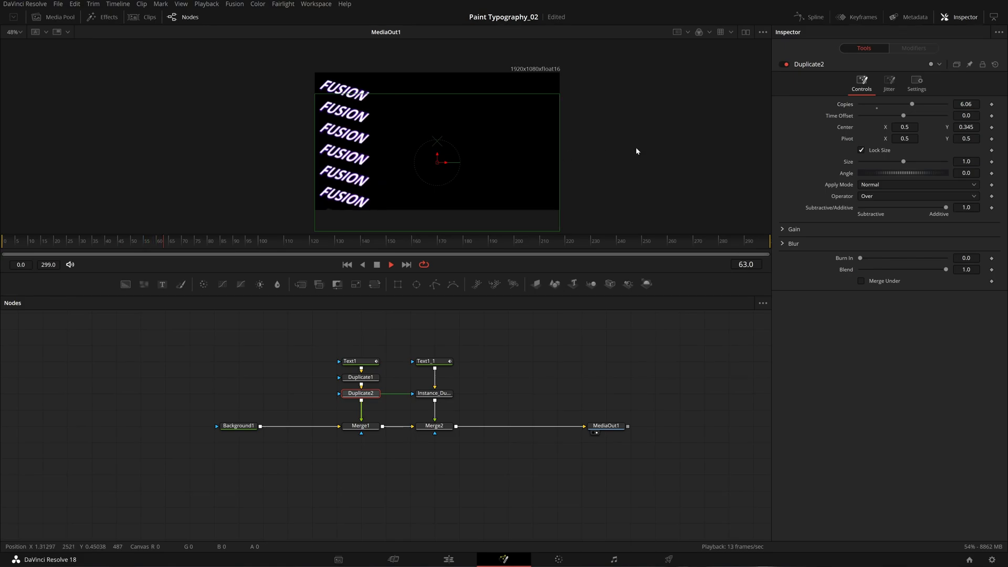
Set the Duplicate2 node's copies to 5 and its centre Y to 0.307, and save the project.
{"action": "double_click", "coordinate": [970, 104]}
{"action": "type", "text": "5"}
{"action": "key", "text": "Tab"}
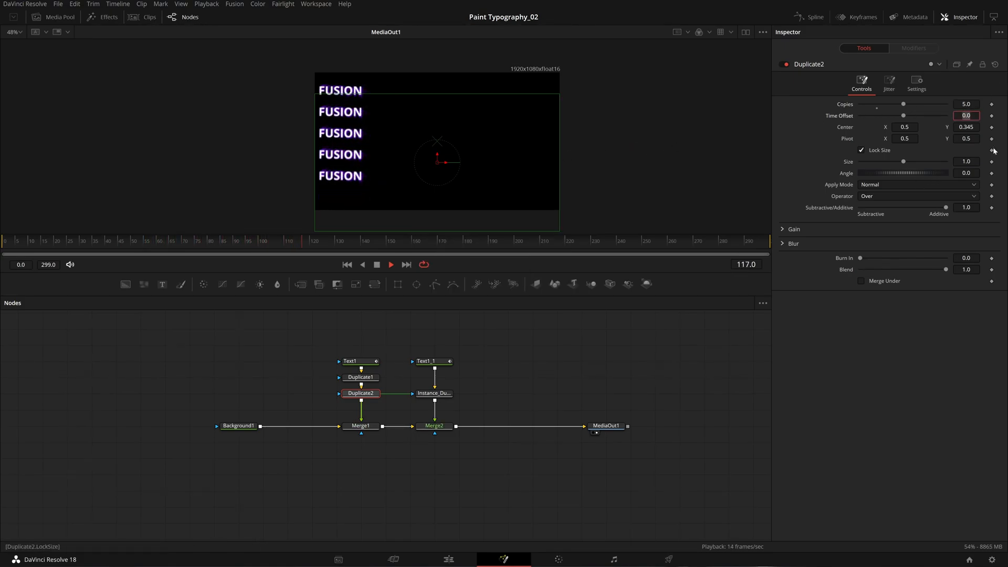
{"action": "mouse_move", "coordinate": [966, 127]}
{"action": "left_mouse_down"}
{"action": "mouse_move", "coordinate": [929, 127]}
{"action": "mouse_move", "coordinate": [948, 127]}
{"action": "left_mouse_up"}
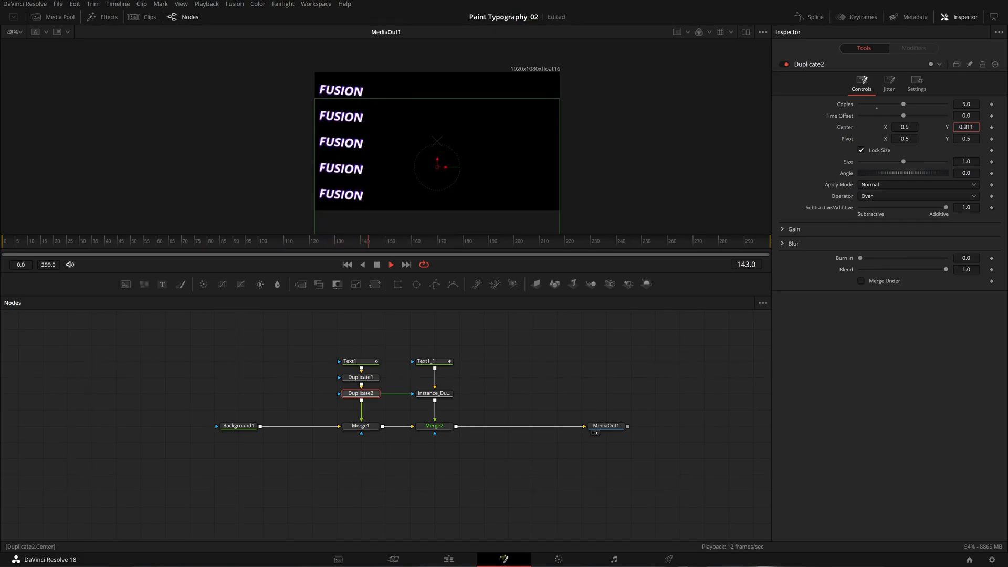
{"action": "key", "text": "space"}
{"action": "left_click_drag", "start_coordinate": [966, 127], "coordinate": [964, 127]}
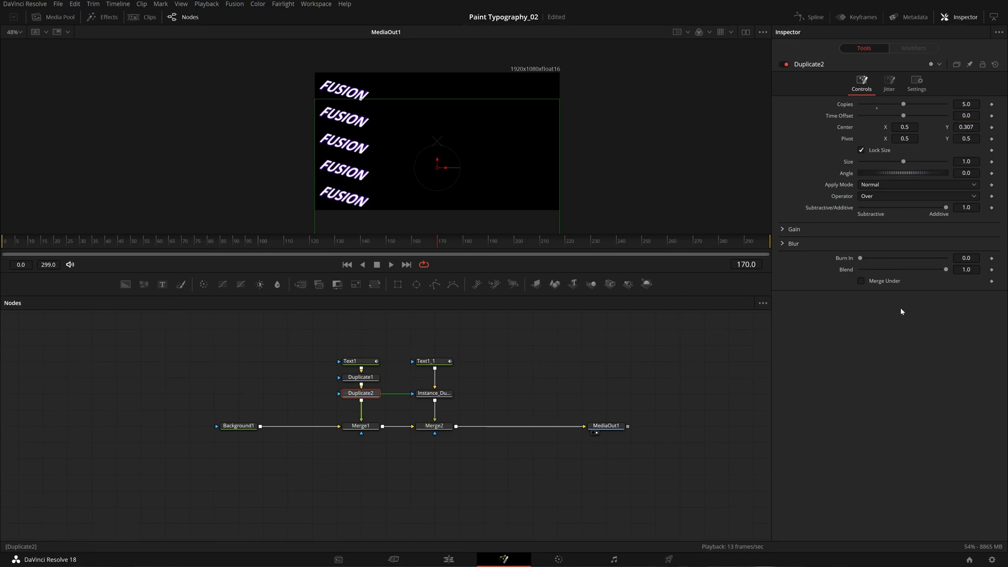
{"action": "key", "text": "ctrl+s"}
Insert a new Duplicate node between Duplicate2 and Merge1 and set its copies to 3.
{"action": "left_click_drag", "start_coordinate": [402, 408], "coordinate": [405, 389]}
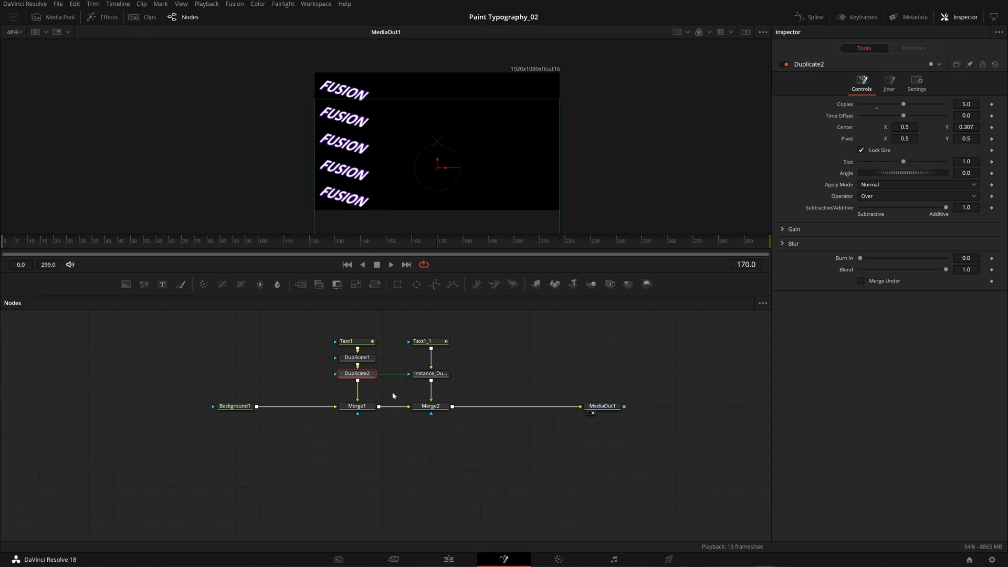
{"action": "key", "text": "shift+space"}
{"action": "type", "text": "dupli"}
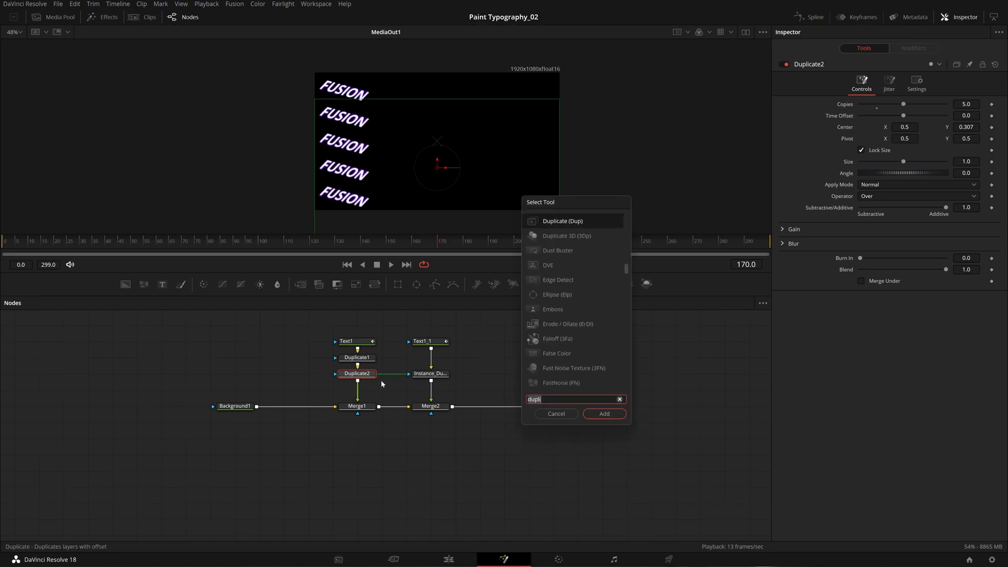
{"action": "key", "text": "Return"}
{"action": "double_click", "coordinate": [965, 104]}
{"action": "key", "text": "Return"}
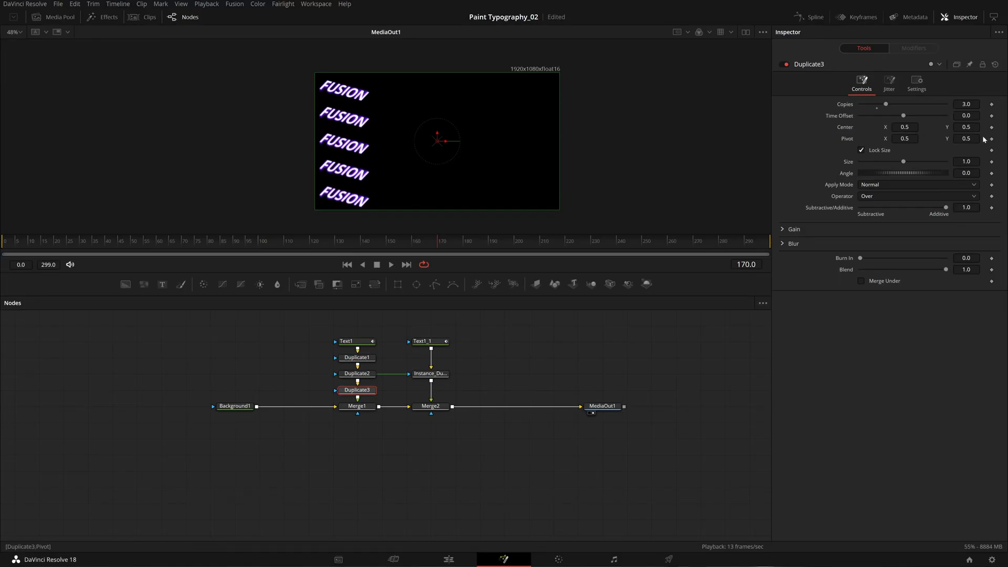
Set the Duplicate3 node's centre X to 0.84 to spread the text columns across the frame.
{"action": "left_click_drag", "start_coordinate": [907, 127], "coordinate": [987, 127]}
{"action": "left_click", "coordinate": [904, 127]}
{"action": "key", "text": "BackSpace"}
{"action": "key", "text": "Return"}
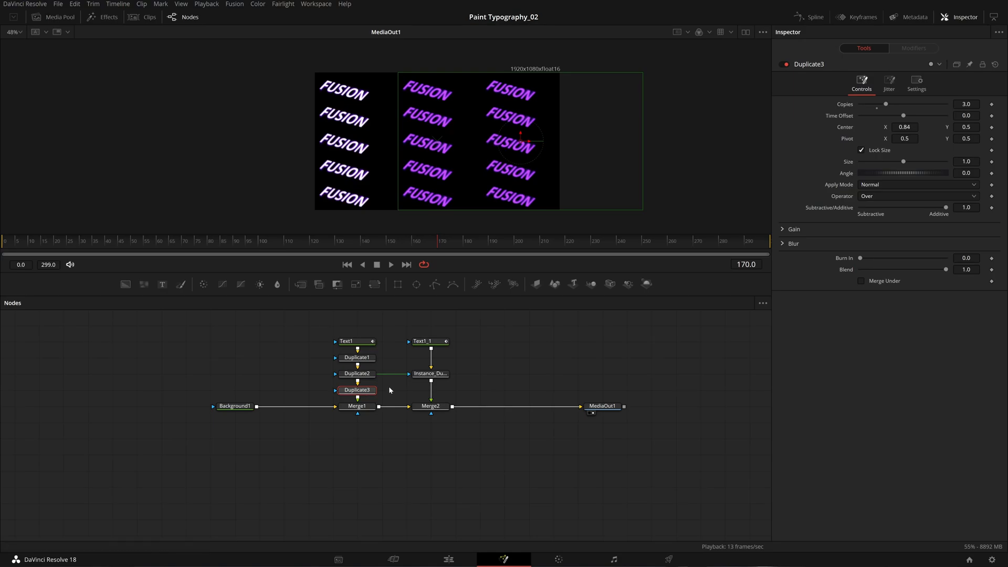
Paste an instance of Duplicate3 between the Duplicate2 instance and Merge2, and shift both text branches further above the merges.
{"action": "left_click", "coordinate": [460, 394]}
{"action": "key", "text": "ctrl+shift+v"}
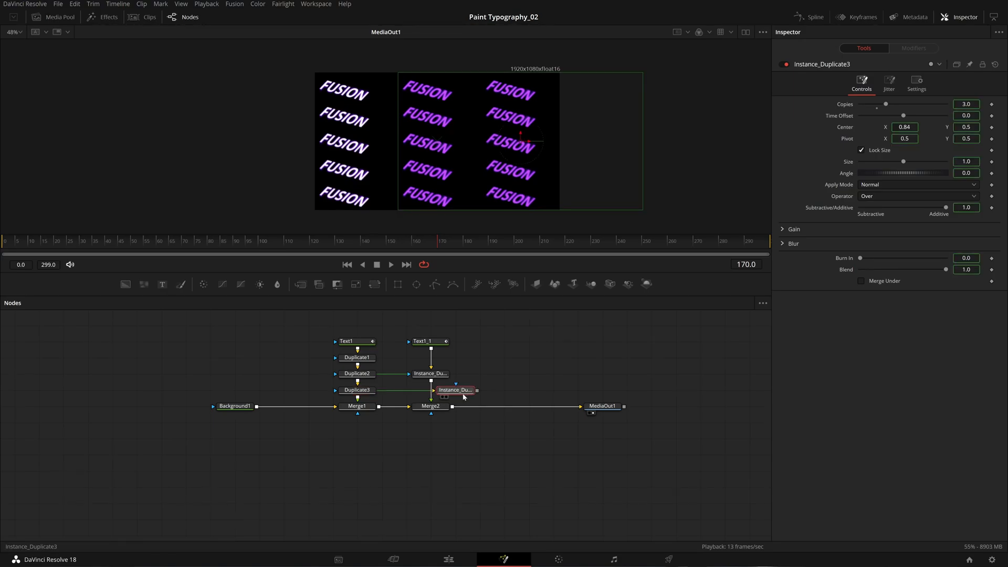
{"action": "left_click_drag", "start_coordinate": [459, 392], "coordinate": [433, 393]}
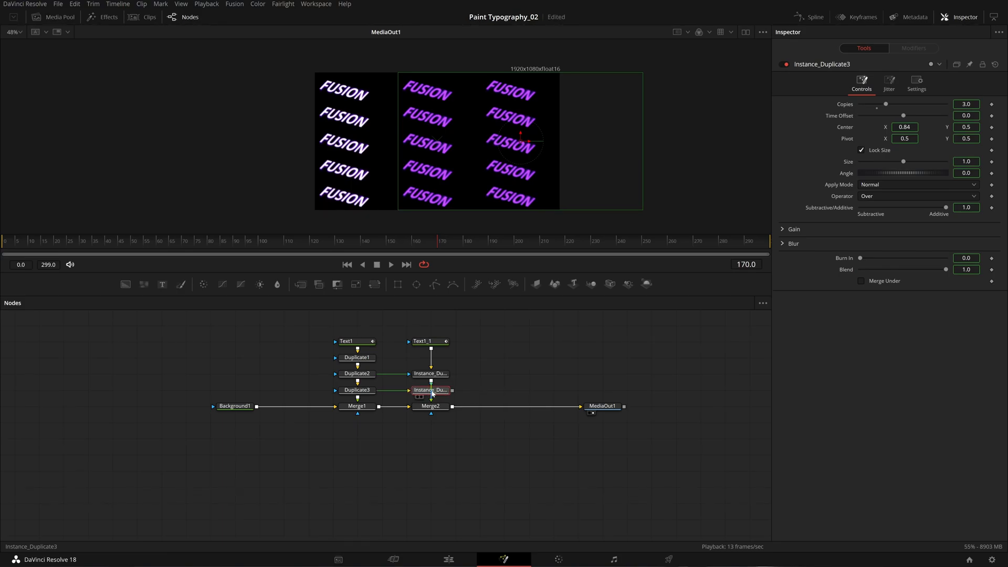
{"action": "left_click_drag", "start_coordinate": [432, 394], "coordinate": [431, 393]}
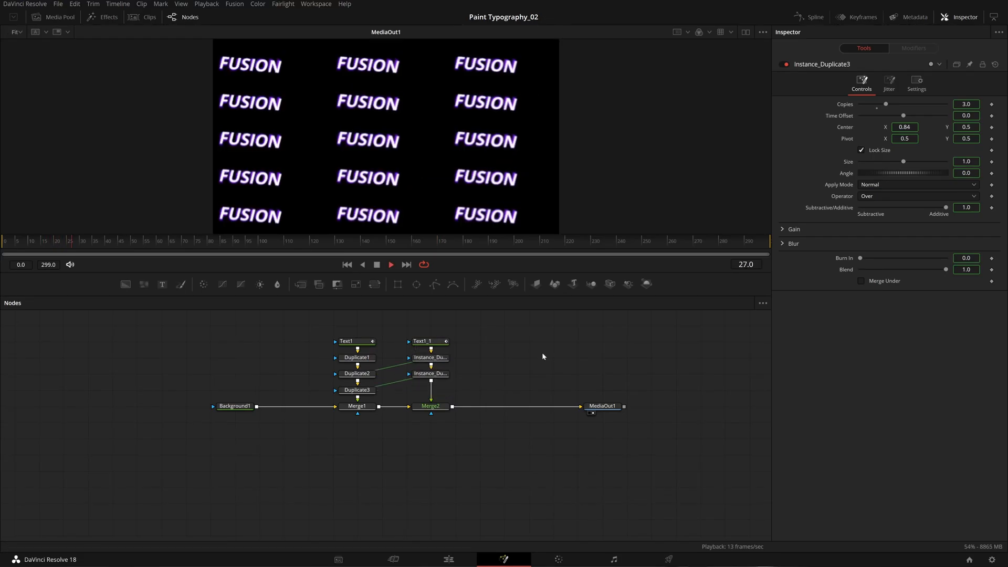
{"action": "key", "text": "space"}
{"action": "left_click_drag", "start_coordinate": [460, 328], "coordinate": [349, 395]}
{"action": "left_click_drag", "start_coordinate": [350, 390], "coordinate": [350, 374]}
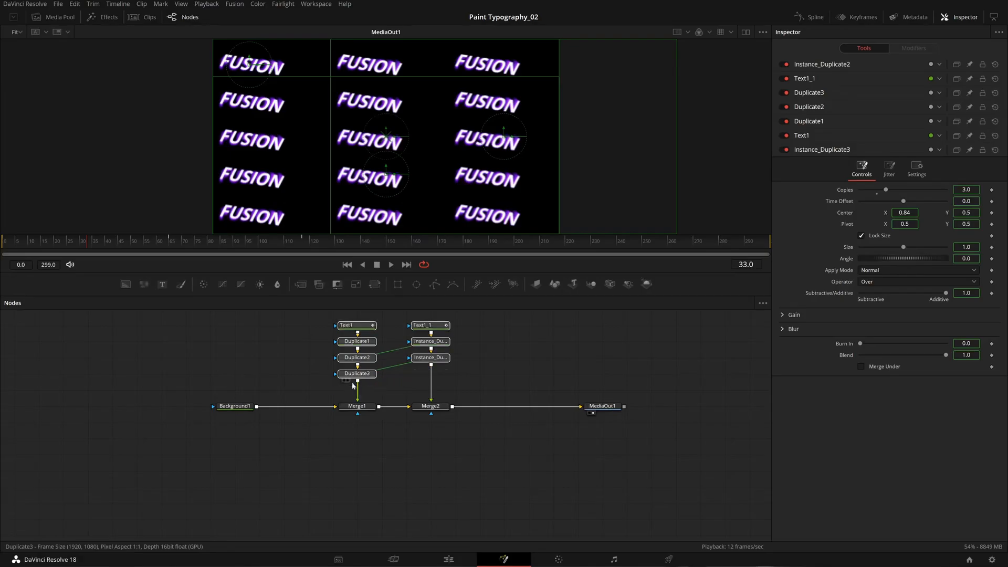
Add a Transform node between Merge2 and MediaOut1.
{"action": "left_click", "coordinate": [439, 409]}
{"action": "key", "text": "shift+space"}
{"action": "type", "text": "dupli"}
{"action": "key", "text": "BackSpace"}
{"action": "key", "text": "BackSpace"}
{"action": "key", "text": "BackSpace"}
{"action": "key", "text": "BackSpace"}
{"action": "key", "text": "BackSpace"}
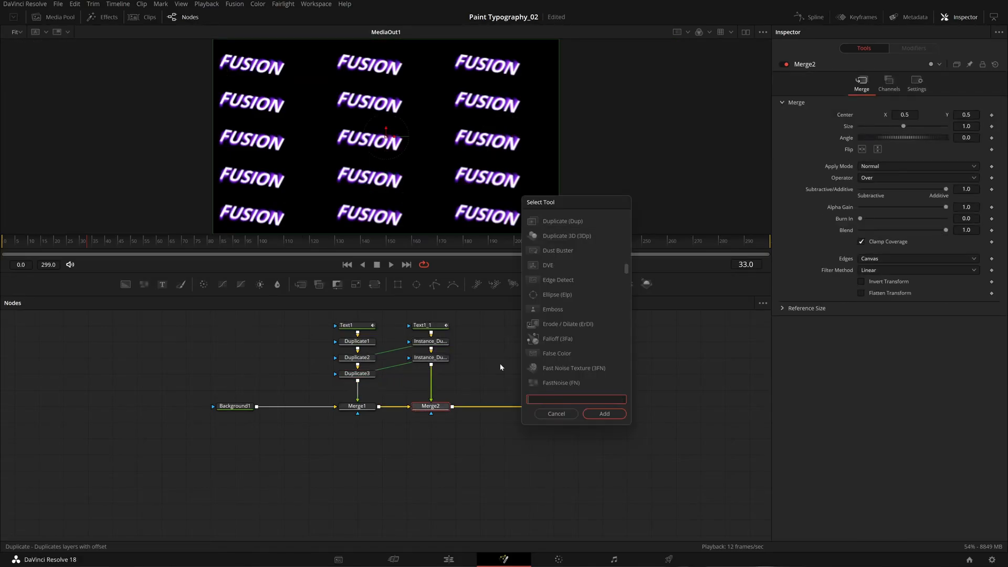
{"action": "type", "text": "TR"}
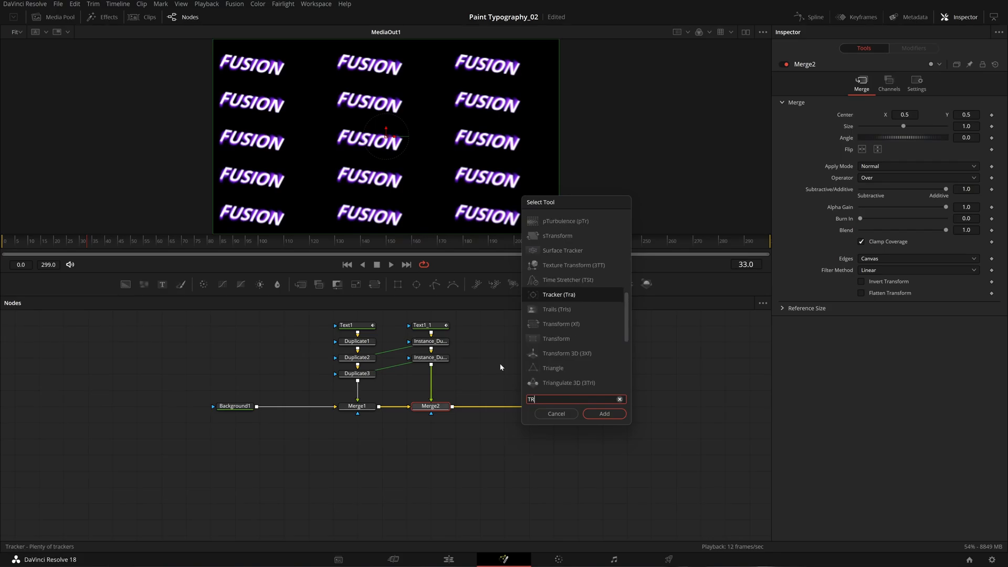
{"action": "type", "text": "ANSF"}
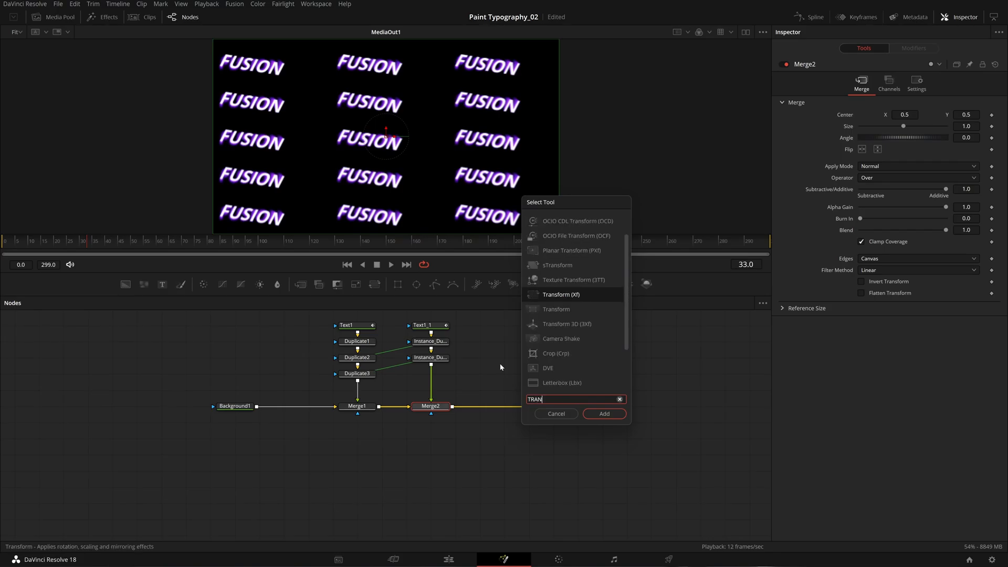
{"action": "key", "text": "BackSpace"}
{"action": "key", "text": "BackSpace"}
{"action": "key", "text": "BackSpace"}
{"action": "key", "text": "BackSpace"}
{"action": "key", "text": "BackSpace"}
{"action": "key", "text": "BackSpace"}
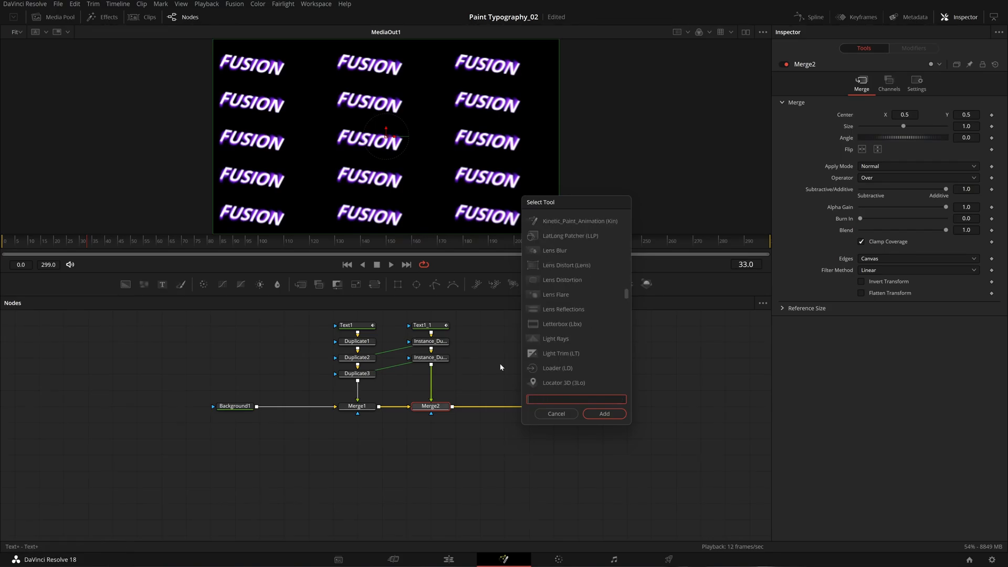
{"action": "type", "text": "XF"}
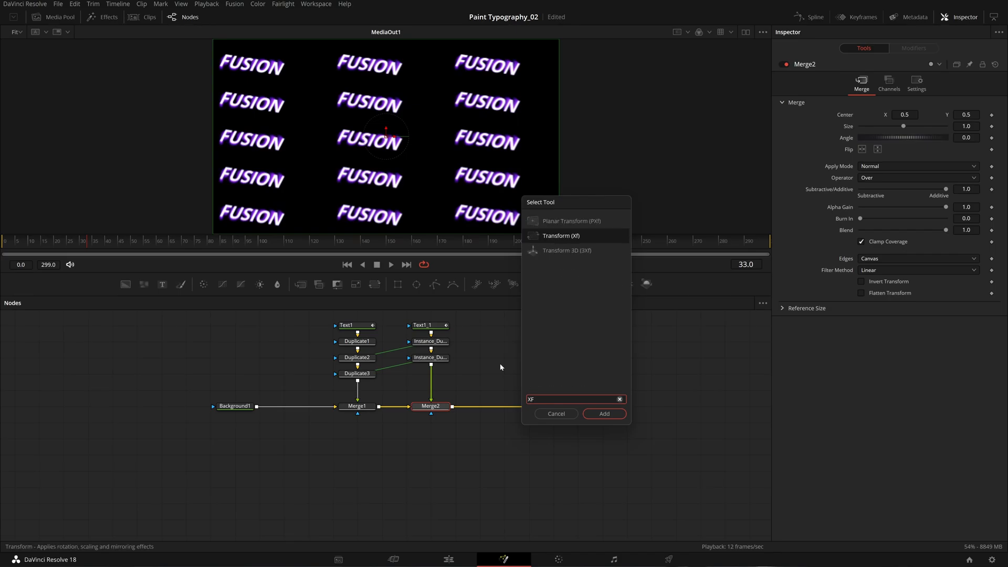
{"action": "key", "text": "Return"}
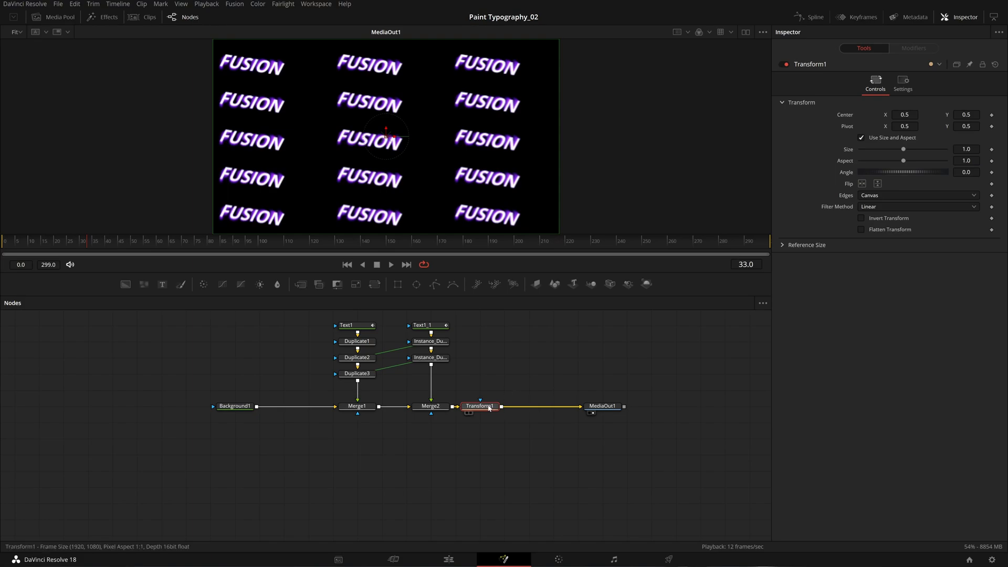
Set the Transform1 node's edges to Wrap, try a different size and reset it to 1.0.
{"action": "left_click", "coordinate": [902, 200]}
{"action": "left_click", "coordinate": [892, 217]}
{"action": "left_click_drag", "start_coordinate": [965, 149], "coordinate": [924, 152]}
{"action": "left_click", "coordinate": [903, 153]}
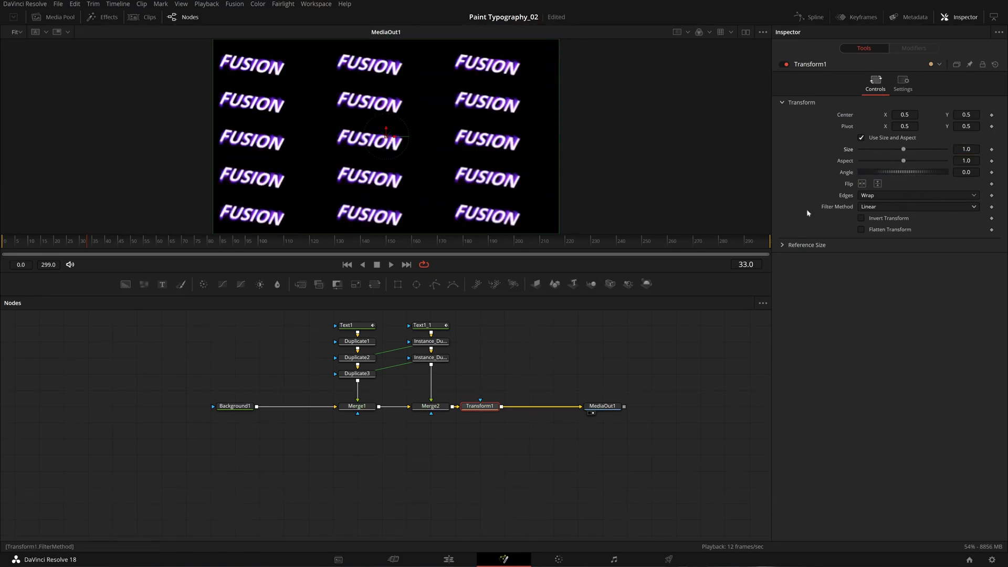
Keyframe Transform1's centre X from 0.5 at frame 0 to 1.545 at frame 299 and preview the sideways scroll.
{"action": "left_click_drag", "start_coordinate": [86, 242], "coordinate": [2, 242]}
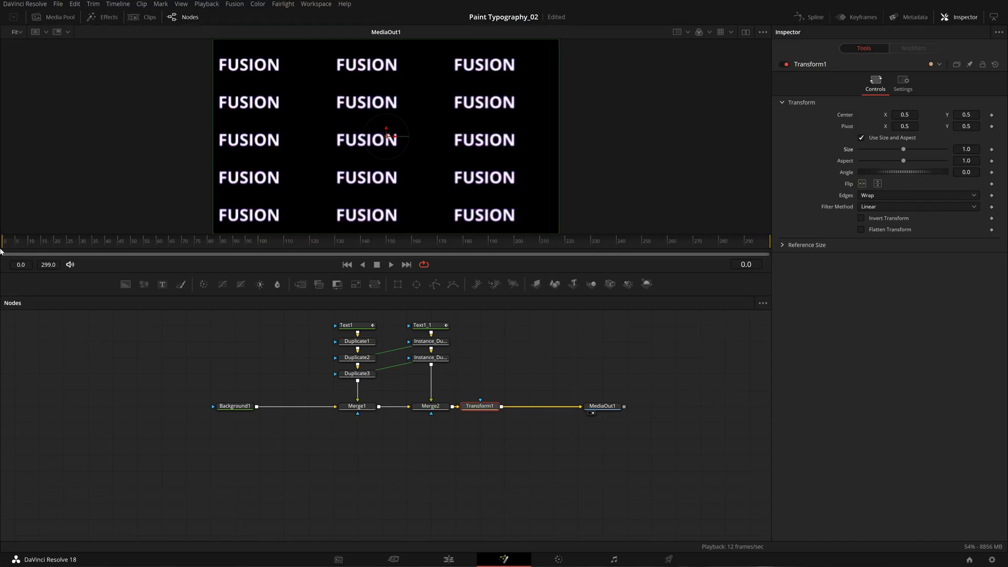
{"action": "left_click", "coordinate": [992, 116]}
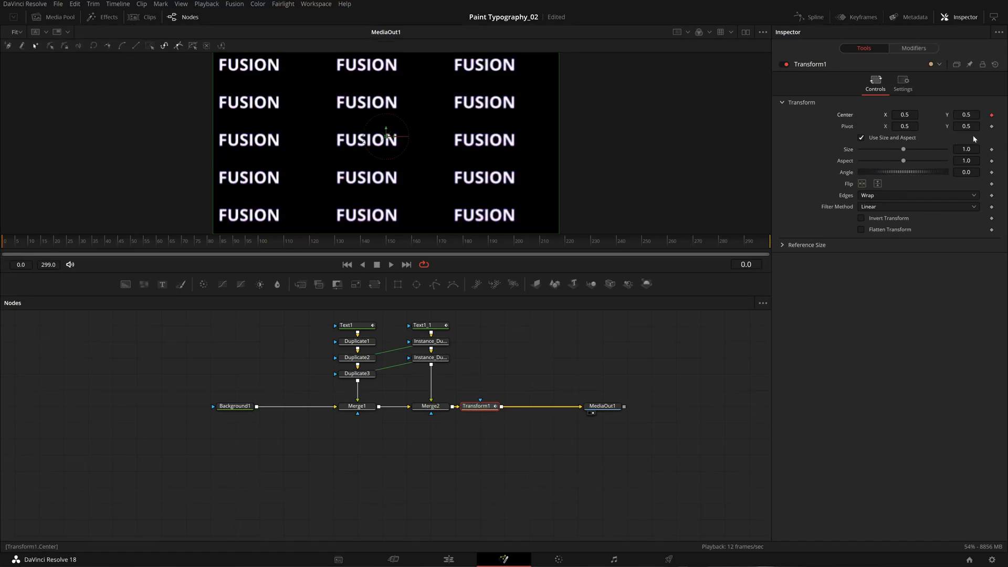
{"action": "key", "text": "End"}
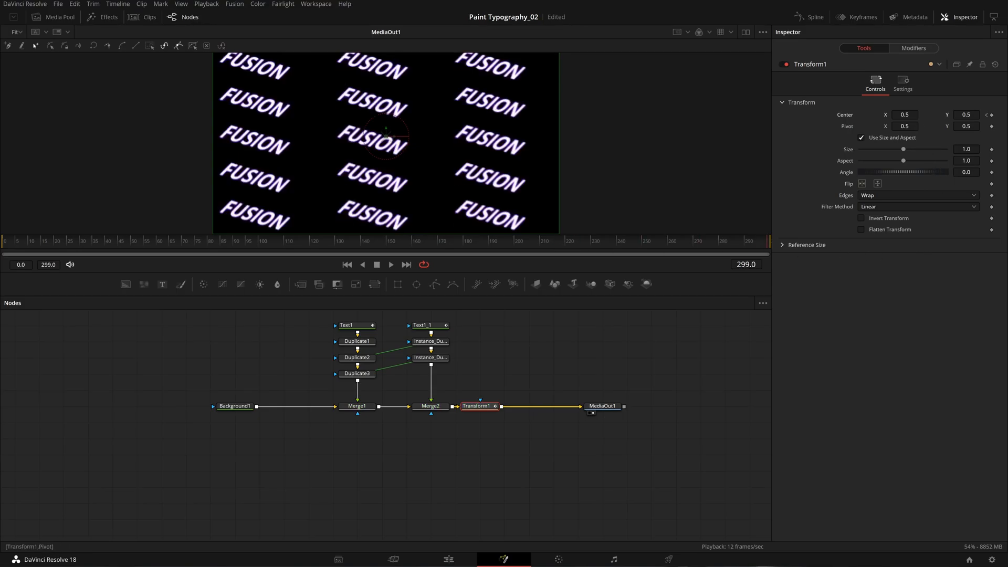
{"action": "left_click_drag", "start_coordinate": [904, 115], "coordinate": [1007, 115]}
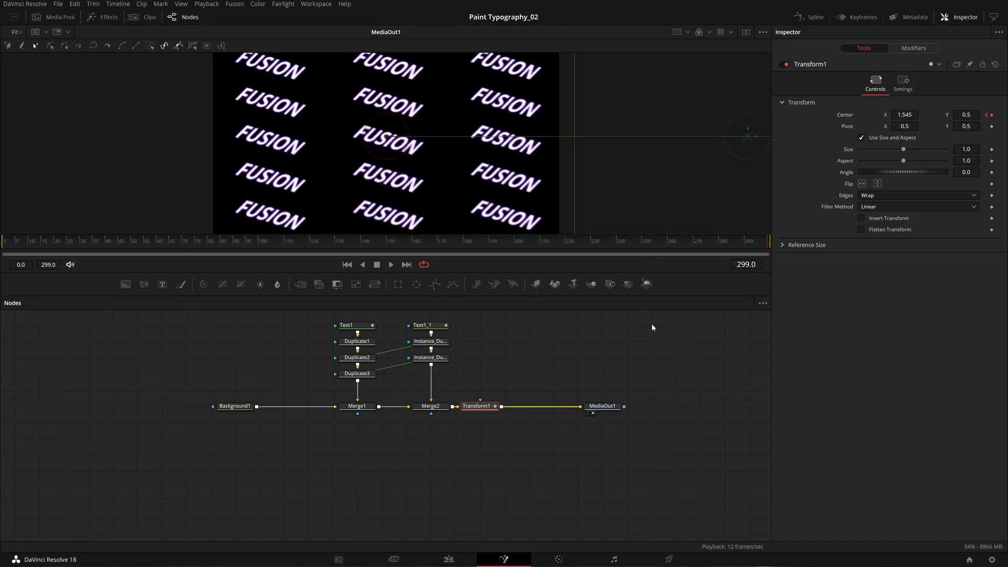
{"action": "left_click", "coordinate": [391, 265]}
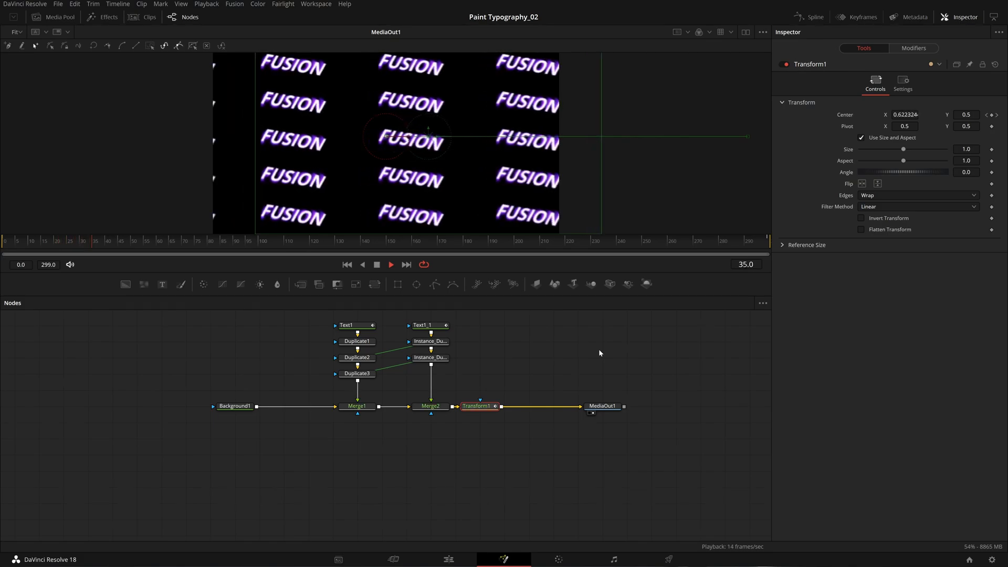
{"action": "key", "text": "space"}
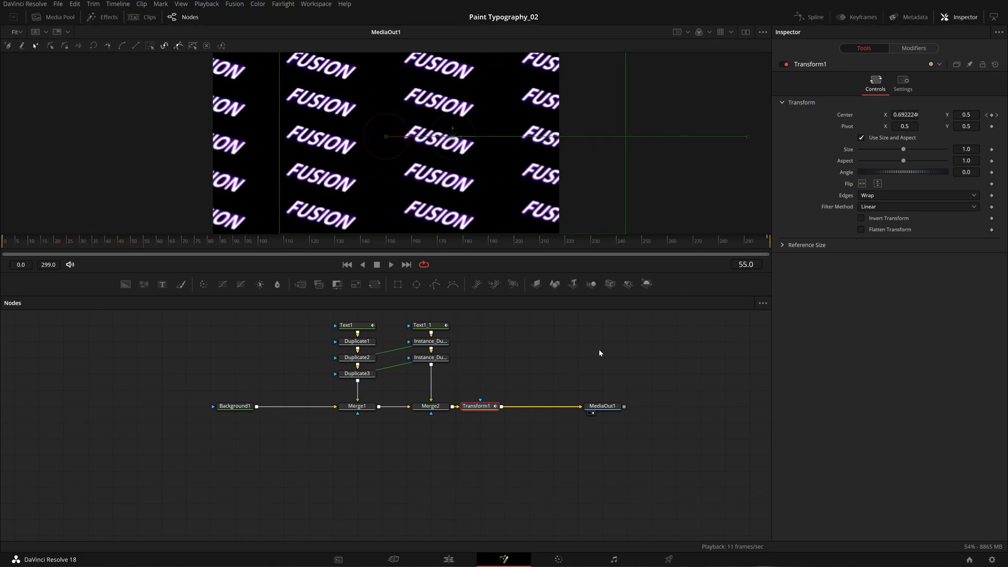
Switch to the Edit page and change the Fusion Composition clip's duration to 10 seconds.
{"action": "left_click", "coordinate": [458, 560]}
{"action": "key", "text": "ctrl+d"}
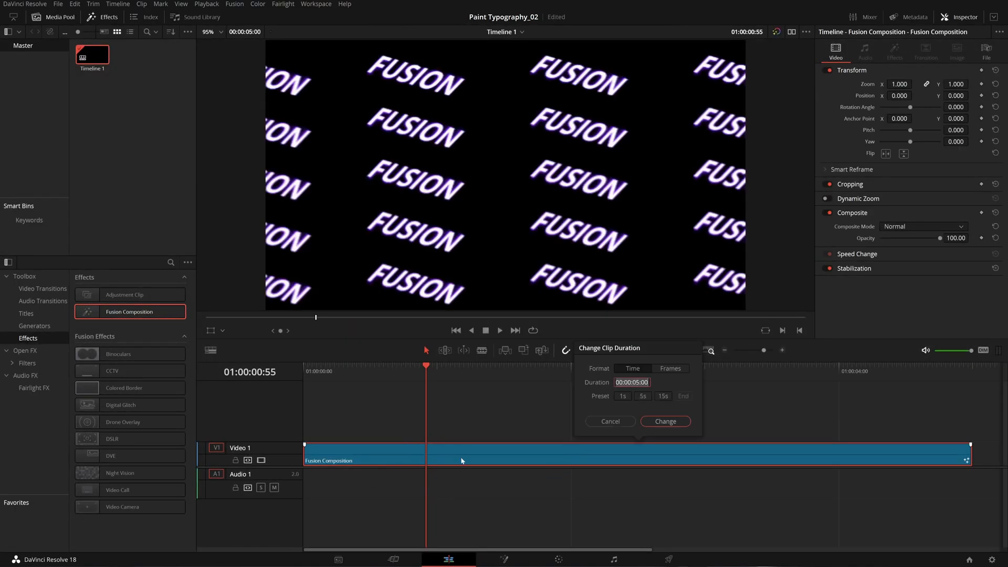
{"action": "key", "text": "Left"}
{"action": "key", "text": "Left"}
{"action": "key", "text": "Left"}
{"action": "key", "text": "BackSpace"}
{"action": "key", "text": "BackSpace"}
{"action": "type", "text": "1"}
{"action": "key", "text": "Return"}
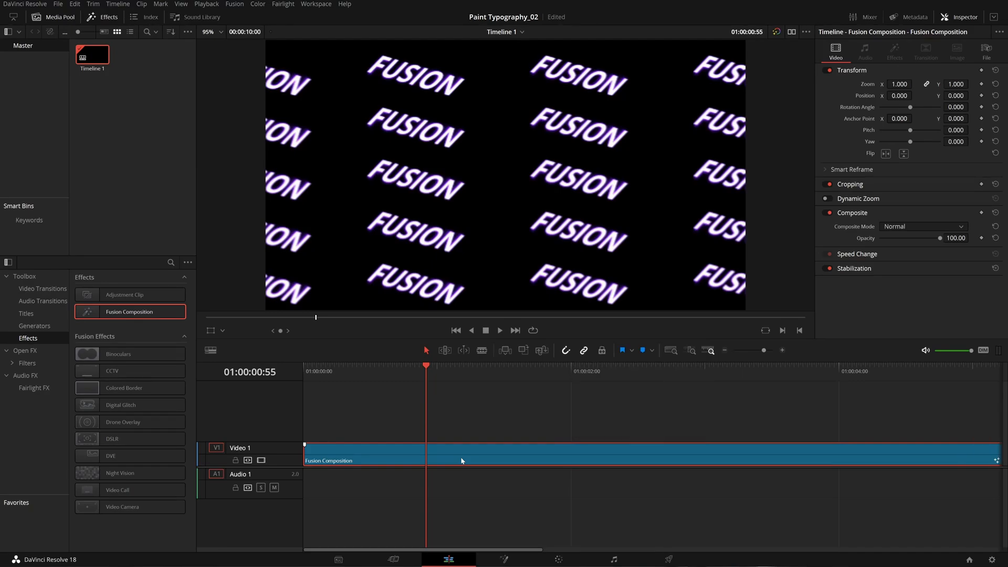
Return to the Fusion page, keyframe Transform1's centre X of 1.545 at frame 599 and remove the keyframe at frame 299.
{"action": "left_click", "coordinate": [504, 559]}
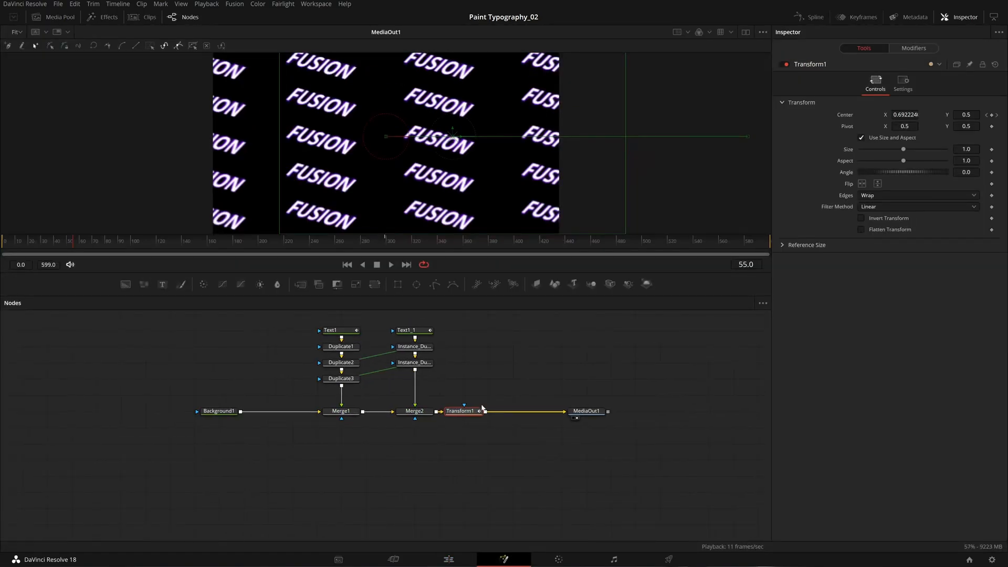
{"action": "left_click_drag", "start_coordinate": [339, 245], "coordinate": [385, 254]}
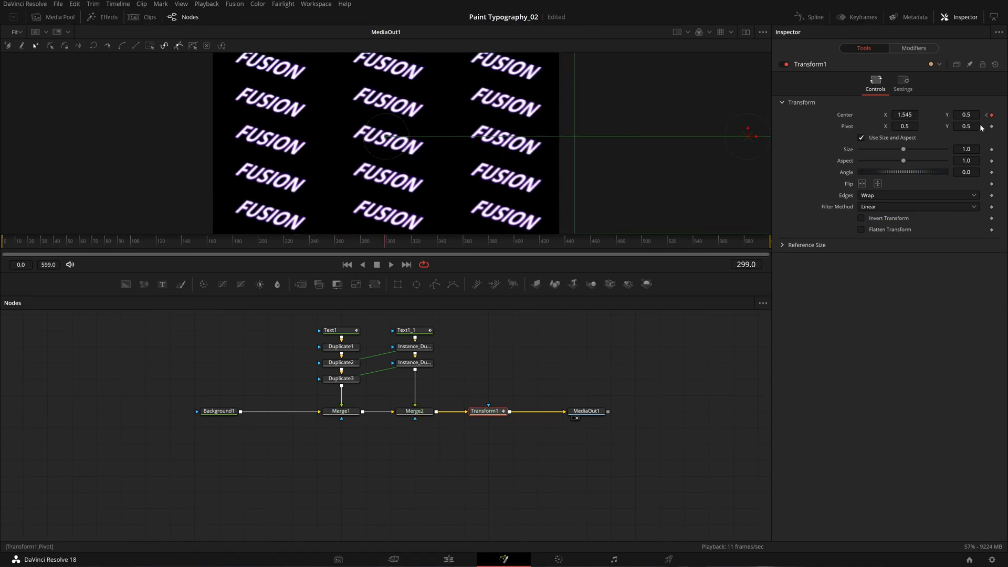
{"action": "key", "text": "End"}
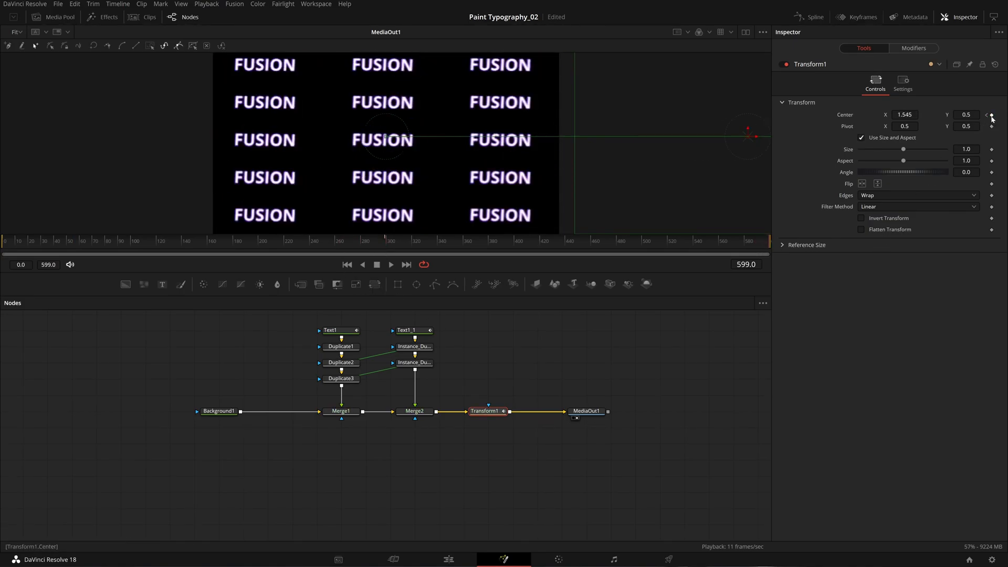
{"action": "left_click", "coordinate": [987, 115]}
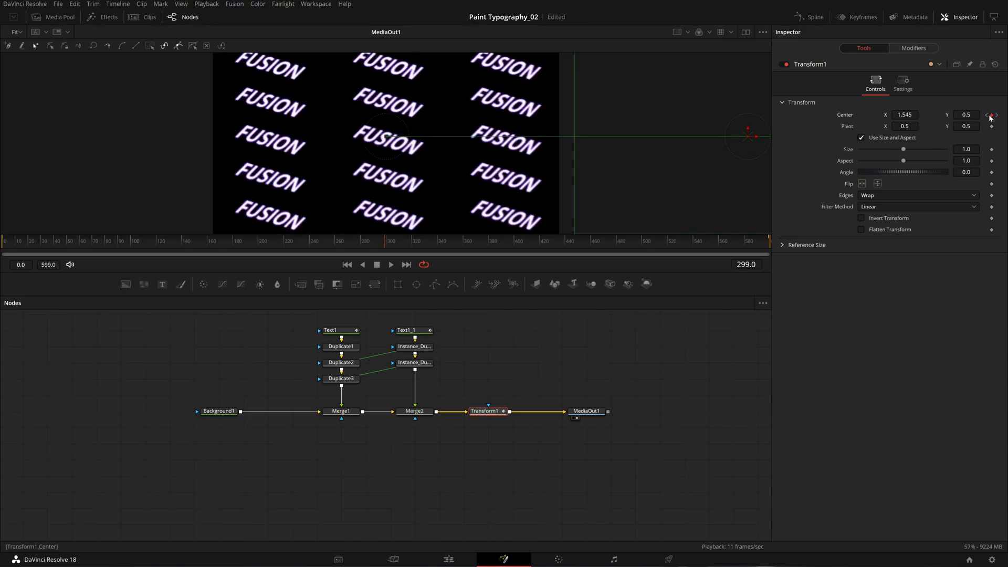
{"action": "left_click", "coordinate": [990, 115]}
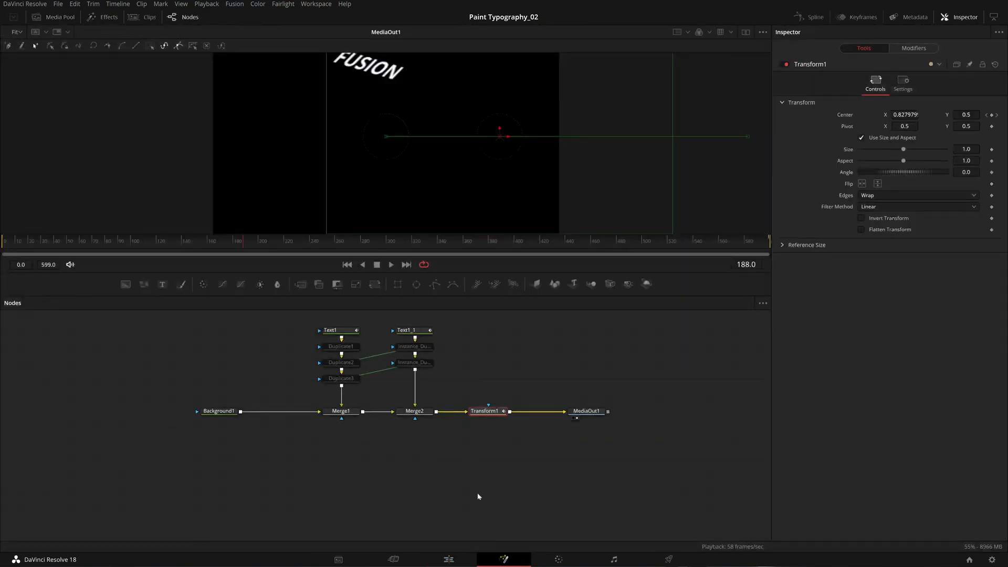
Re-enable the three Duplicate nodes and their two instances together, and play back the animation.
{"action": "left_click_drag", "start_coordinate": [460, 384], "coordinate": [264, 348]}
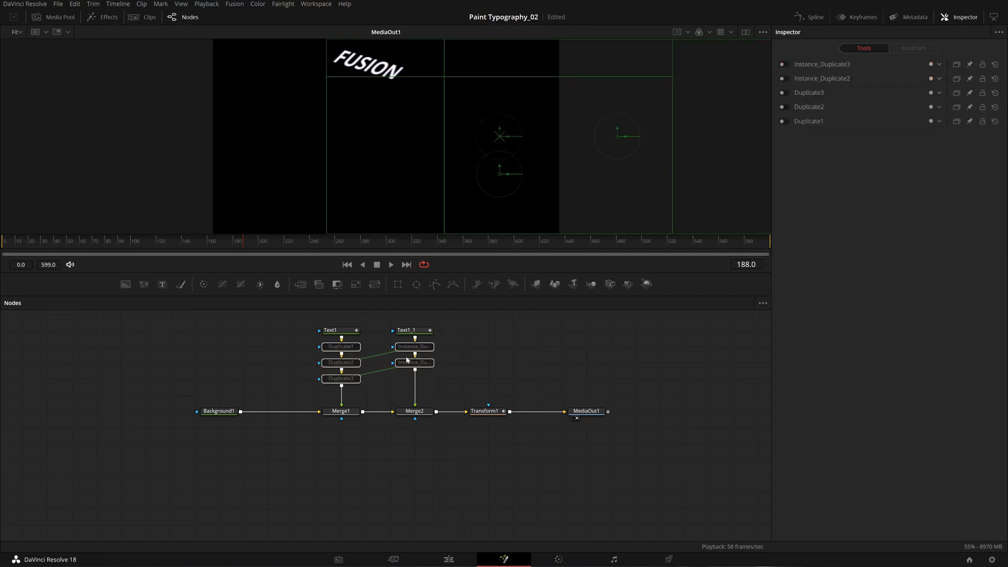
{"action": "key", "text": "ctrl+p"}
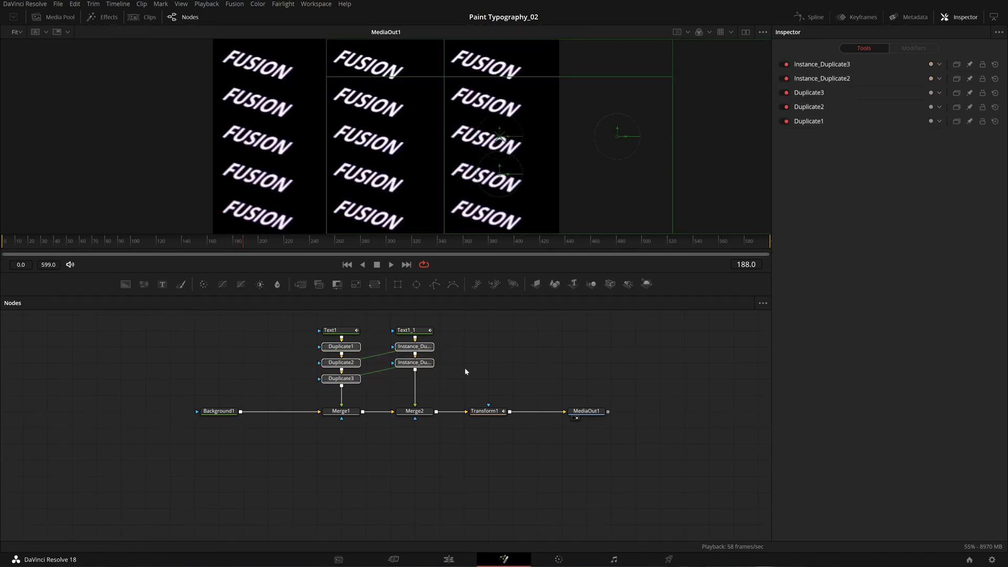
{"action": "key", "text": "space"}
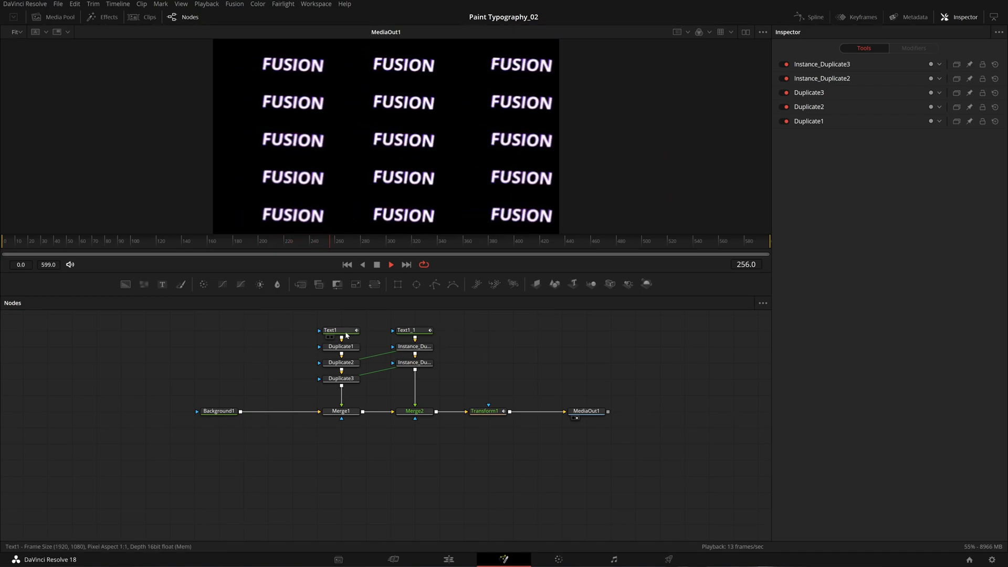
{"action": "key", "text": "space"}
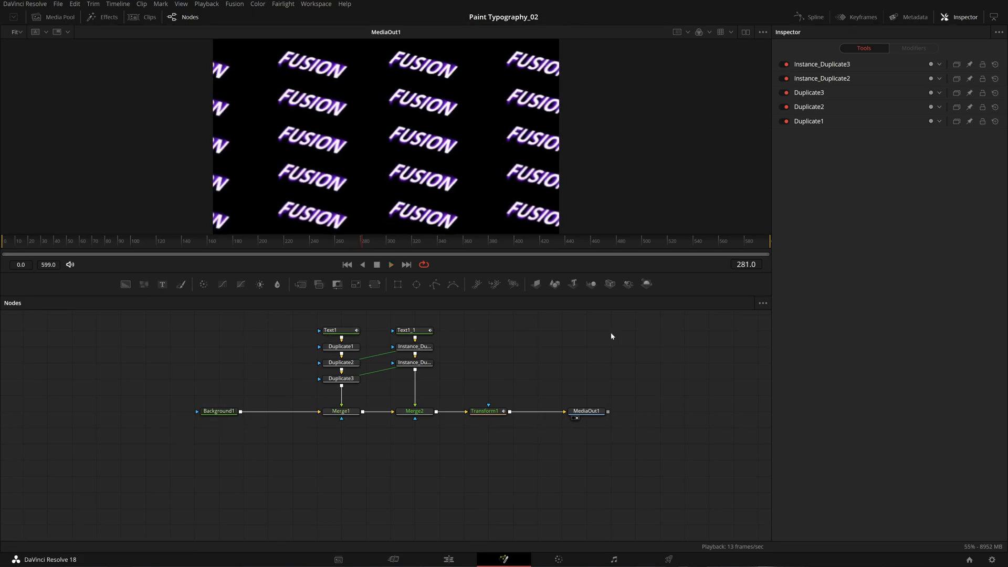
Move MediaOut1 further from Transform1 and insert a Glow node right after Transform1.
{"action": "left_click", "coordinate": [484, 411]}
{"action": "left_click_drag", "start_coordinate": [590, 413], "coordinate": [684, 412]}
{"action": "left_click_drag", "start_coordinate": [630, 380], "coordinate": [393, 411]}
{"action": "left_click", "coordinate": [265, 444]}
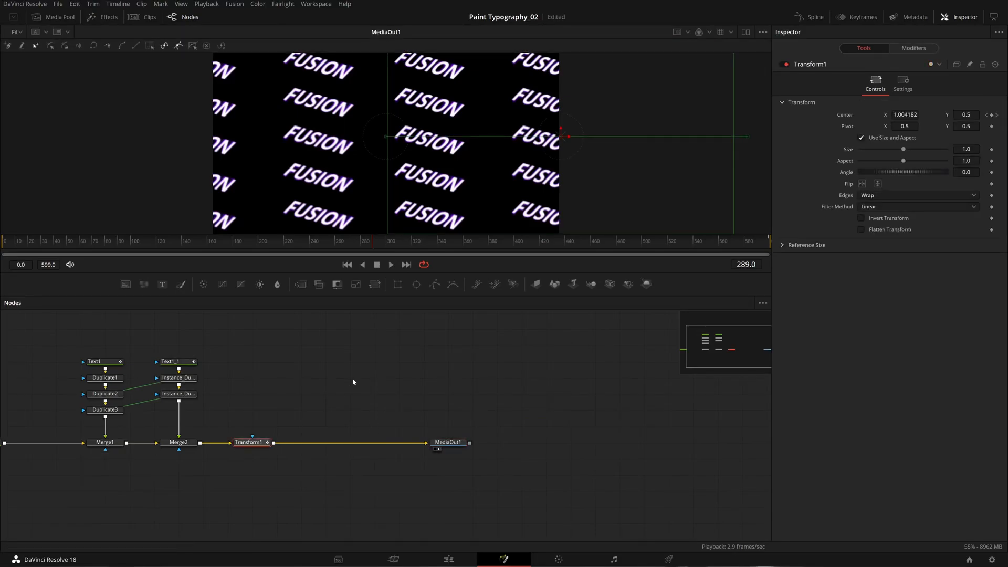
{"action": "key", "text": "shift+space"}
{"action": "type", "text": "XF"}
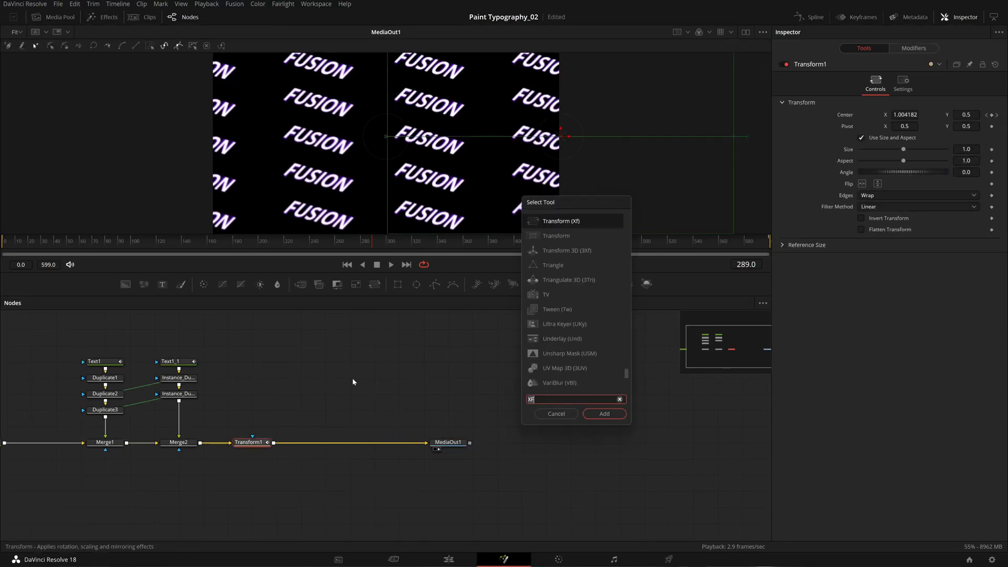
{"action": "key", "text": "BackSpace"}
{"action": "type", "text": "gl"}
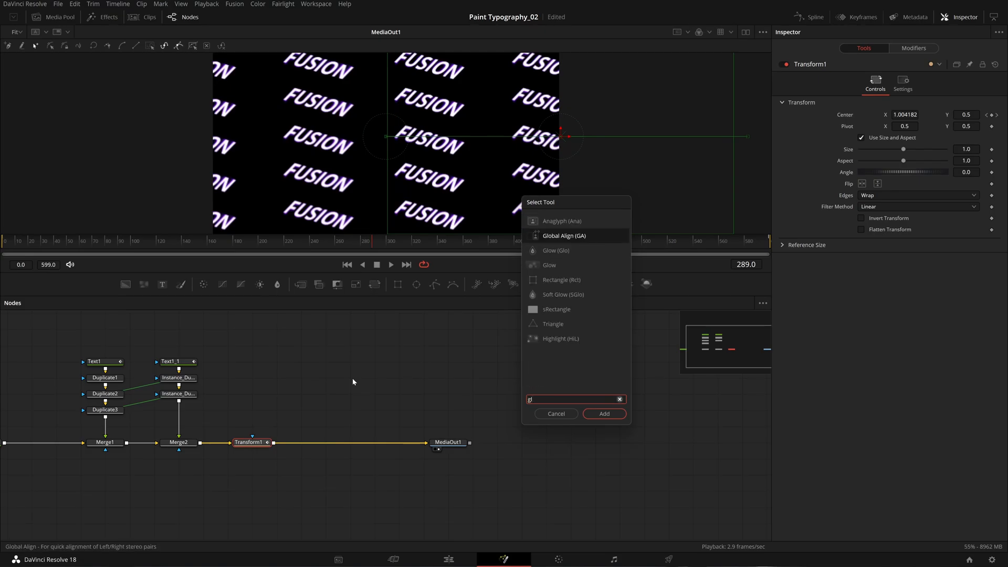
{"action": "type", "text": "ow"}
{"action": "key", "text": "Return"}
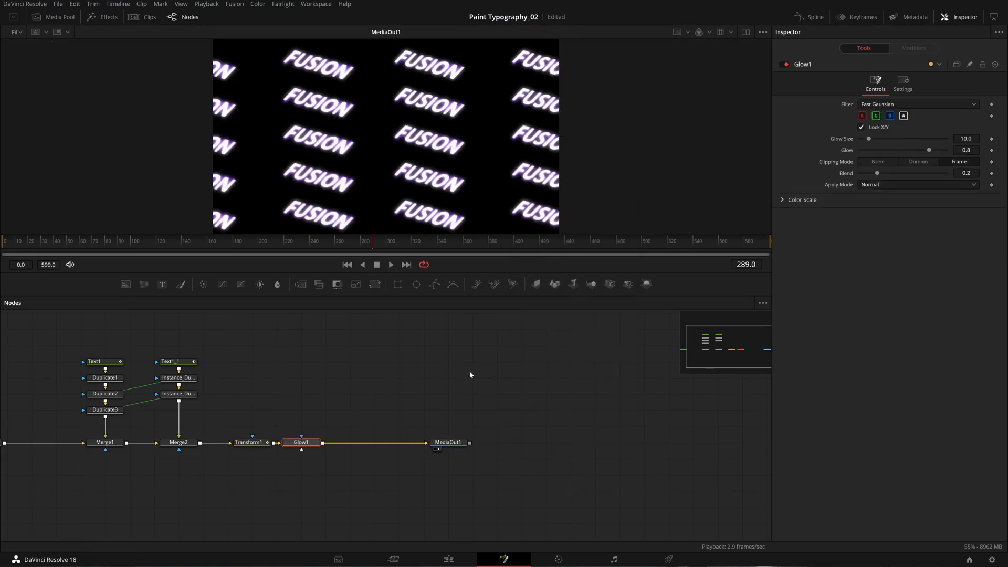
Set Glow1's glow size to 12 and glow to 0.672, save the project, and preview the animation.
{"action": "double_click", "coordinate": [965, 138]}
{"action": "type", "text": "12"}
{"action": "key", "text": "Tab"}
{"action": "type", "text": "0.672"}
{"action": "key", "text": "Return"}
{"action": "key", "text": "ctrl+s"}
{"action": "key", "text": "space"}
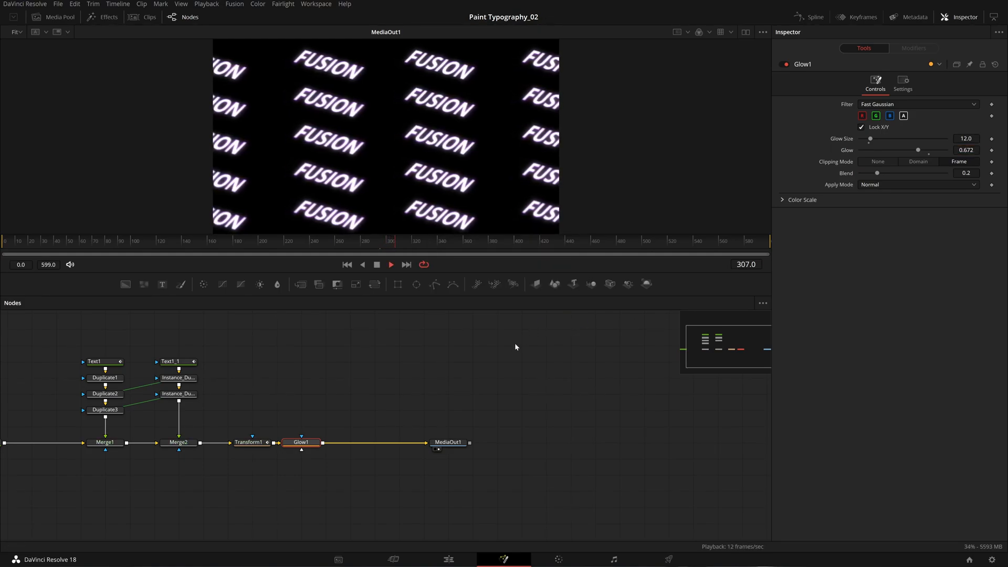
{"action": "left_click_drag", "start_coordinate": [427, 404], "coordinate": [578, 398]}
{"action": "left_click_drag", "start_coordinate": [463, 373], "coordinate": [596, 358]}
{"action": "key", "text": "space"}
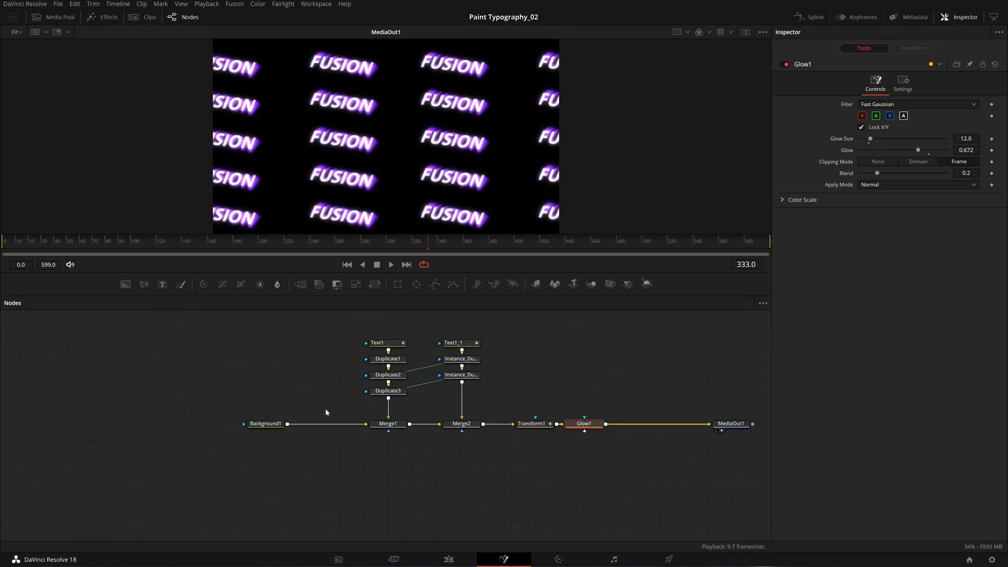
Insert a Film Damage node between Background1 and Merge1.
{"action": "left_click", "coordinate": [269, 428]}
{"action": "key", "text": "shift+space"}
{"action": "type", "text": "glow"}
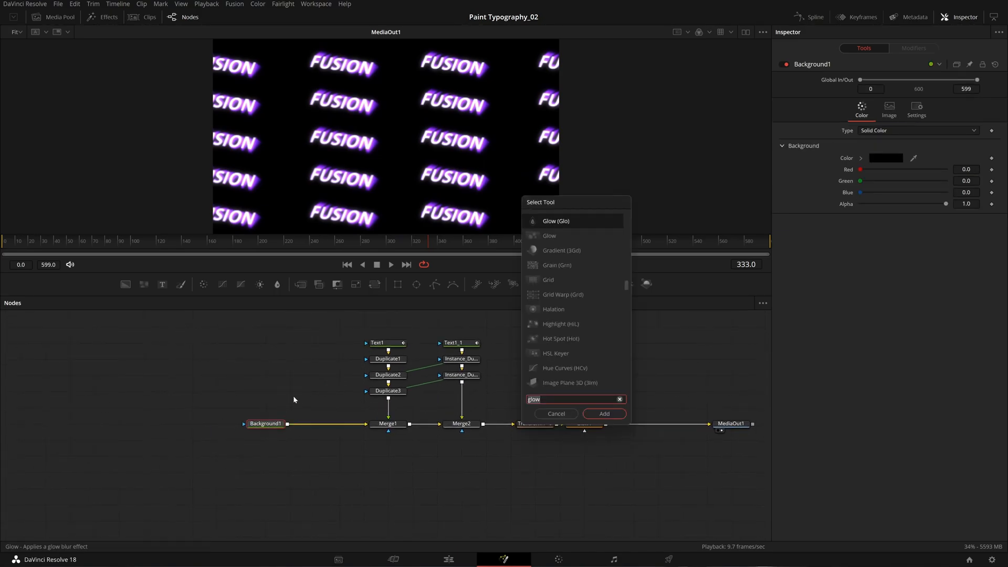
{"action": "key", "text": "BackSpace"}
{"action": "key", "text": "BackSpace"}
{"action": "key", "text": "BackSpace"}
{"action": "key", "text": "BackSpace"}
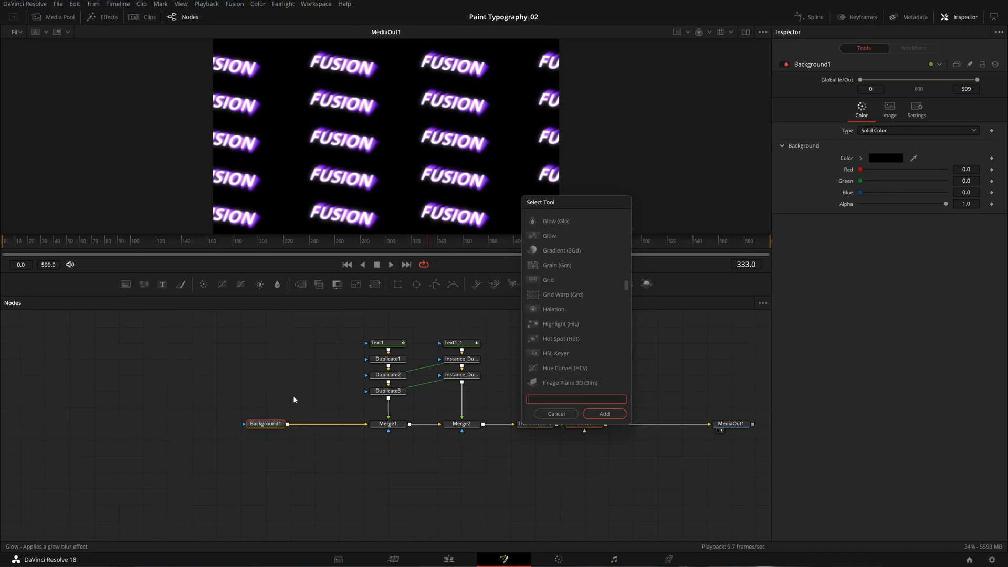
{"action": "type", "text": "film"}
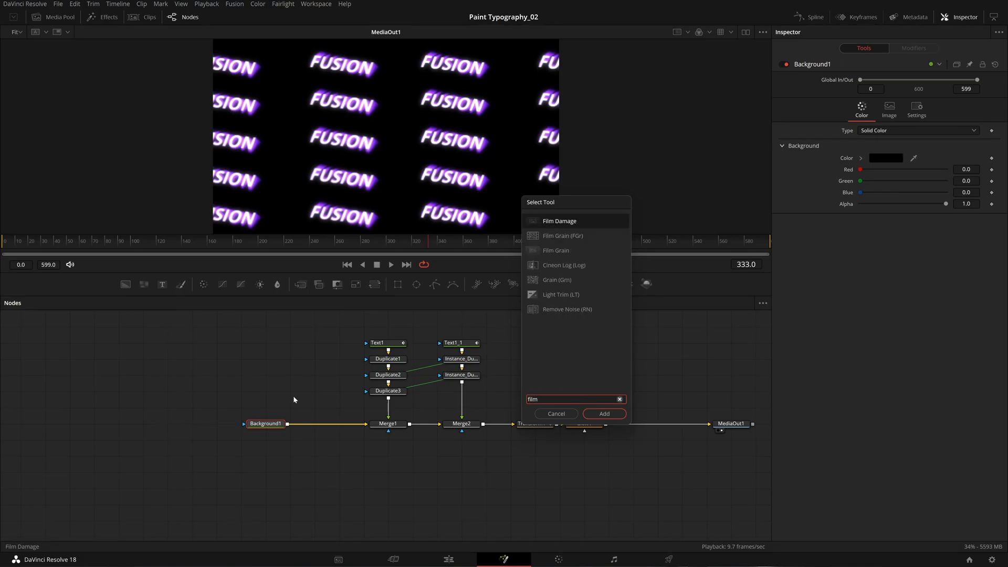
{"action": "key", "text": "Return"}
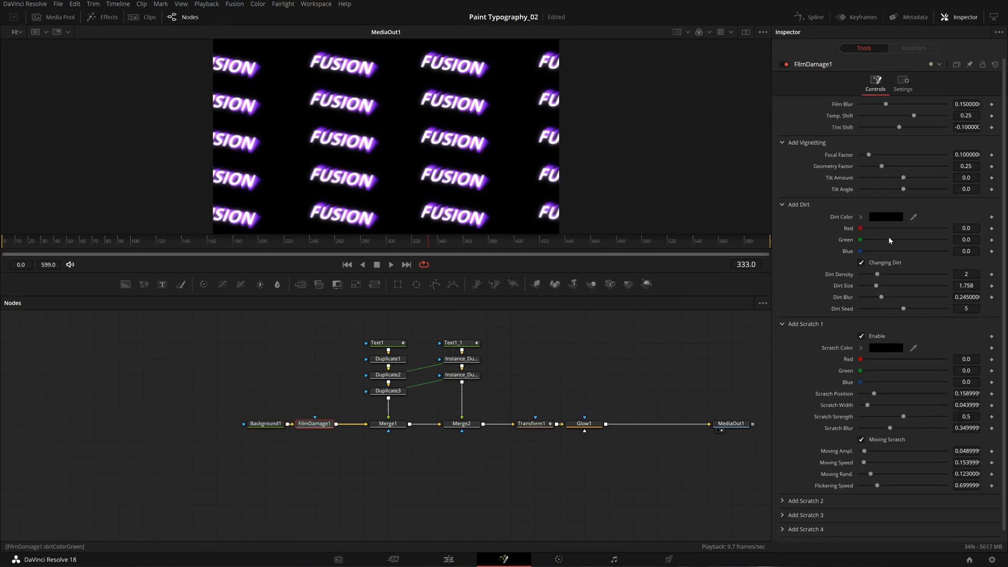
Change FilmDamage1's dirt colour to light grey #d9d9d9 and play back the animation.
{"action": "left_click", "coordinate": [886, 217]}
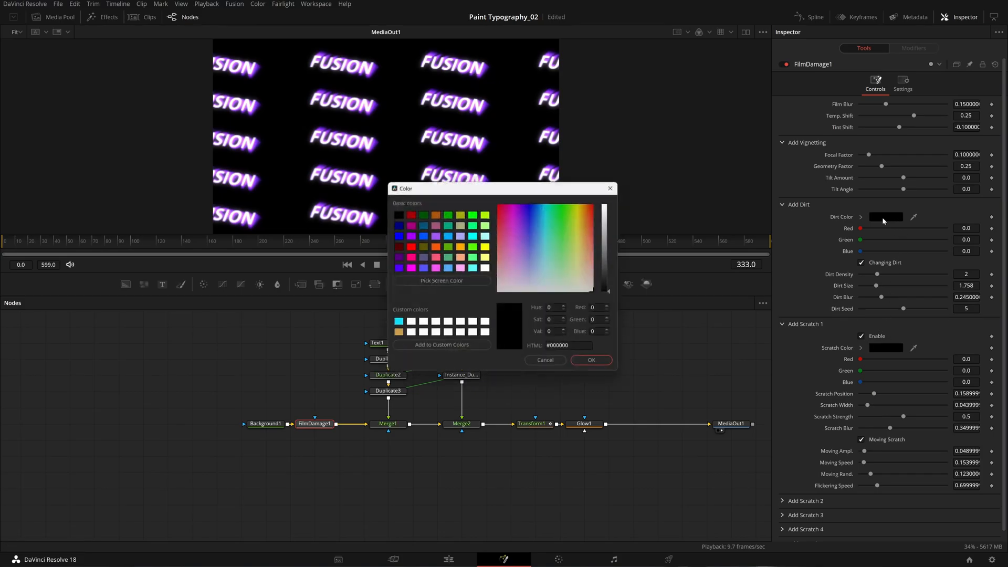
{"action": "left_click", "coordinate": [607, 216]}
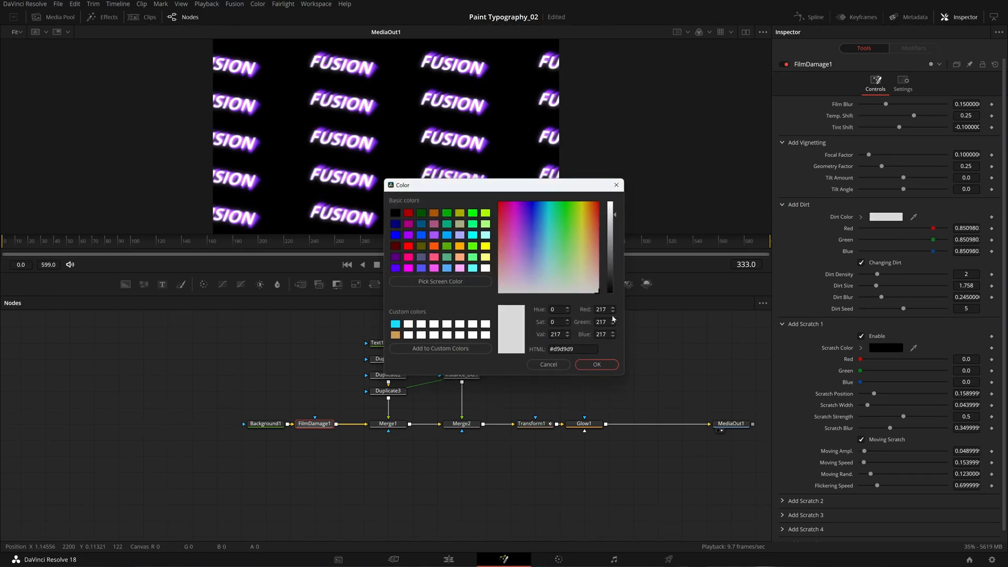
{"action": "left_click", "coordinate": [605, 364]}
{"action": "key", "text": "space"}
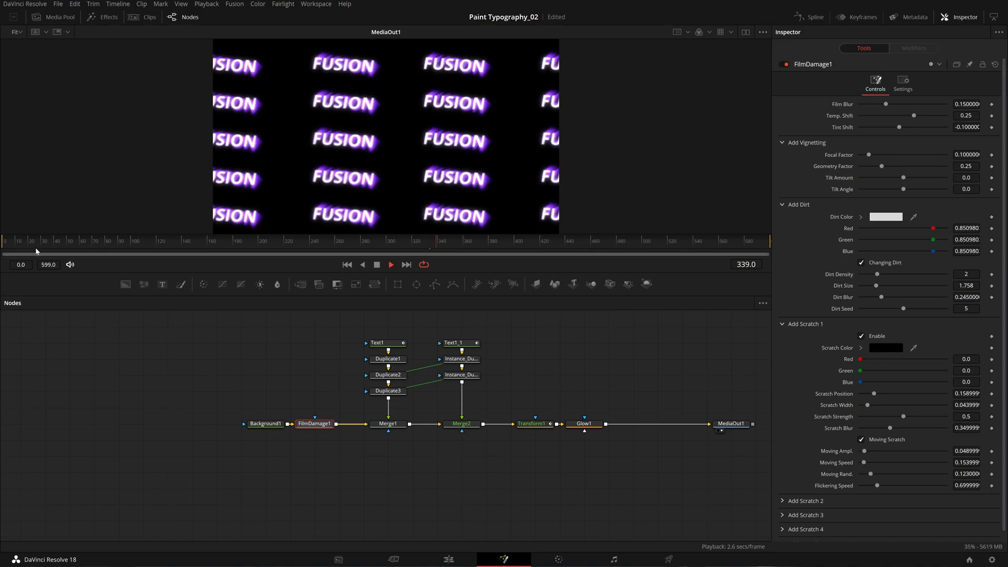
{"action": "key", "text": "shift+space"}
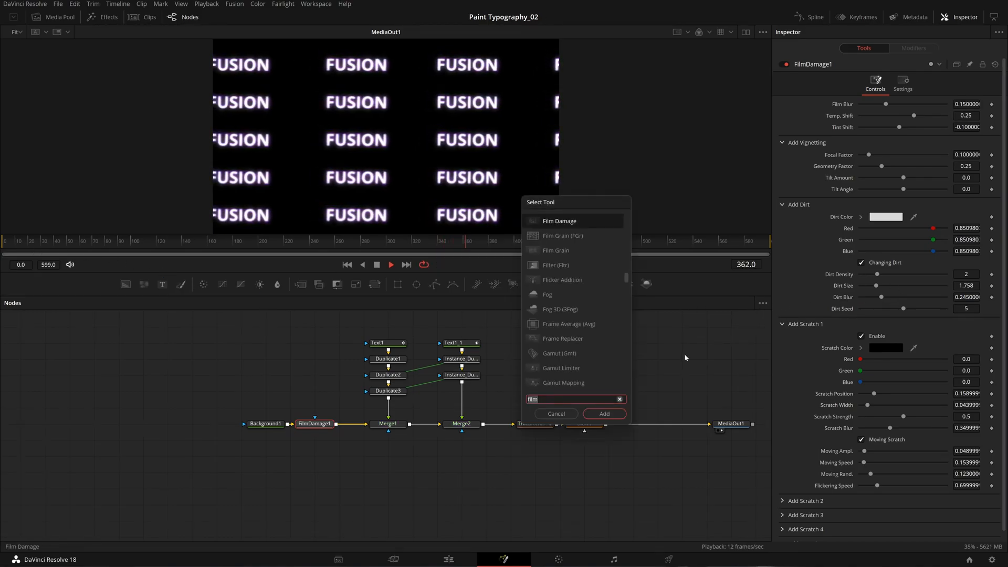
{"action": "left_click", "coordinate": [559, 412]}
Set FilmDamage1's dirt density to 4, dirt blur to 0.378 and temperature shift to 0.
{"action": "left_click_drag", "start_coordinate": [875, 275], "coordinate": [902, 274]}
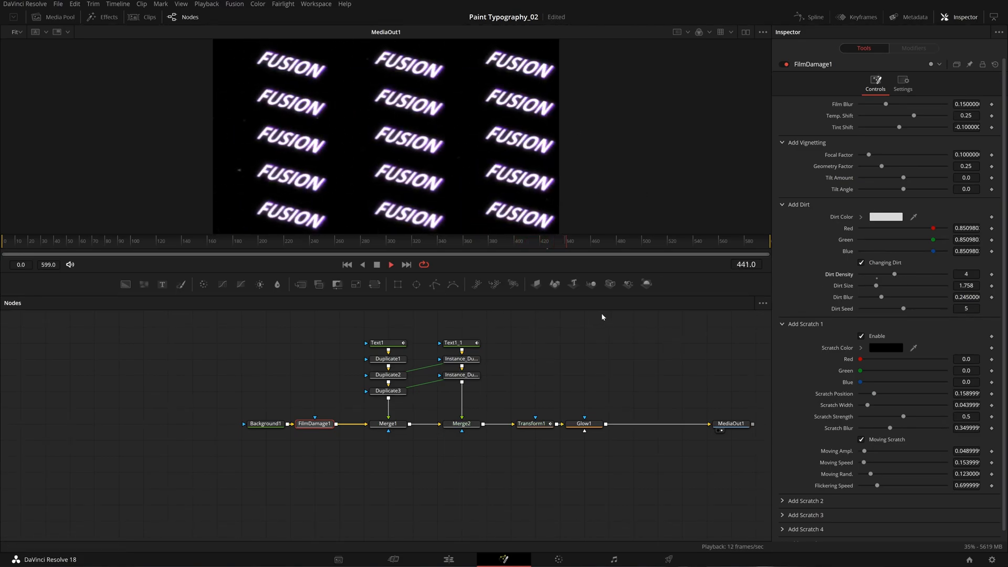
{"action": "left_click_drag", "start_coordinate": [881, 296], "coordinate": [886, 297]}
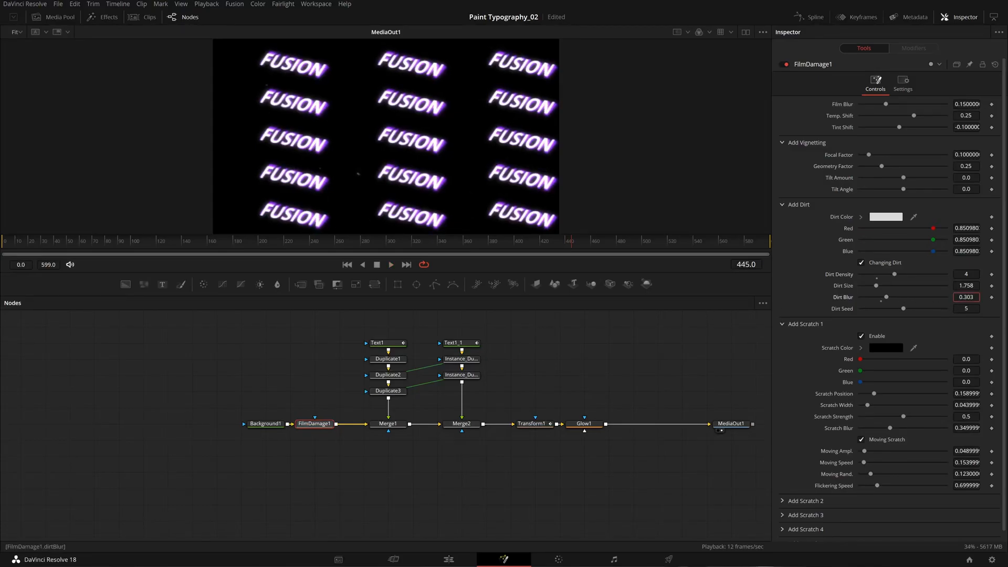
{"action": "left_click_drag", "start_coordinate": [966, 297], "coordinate": [972, 297]}
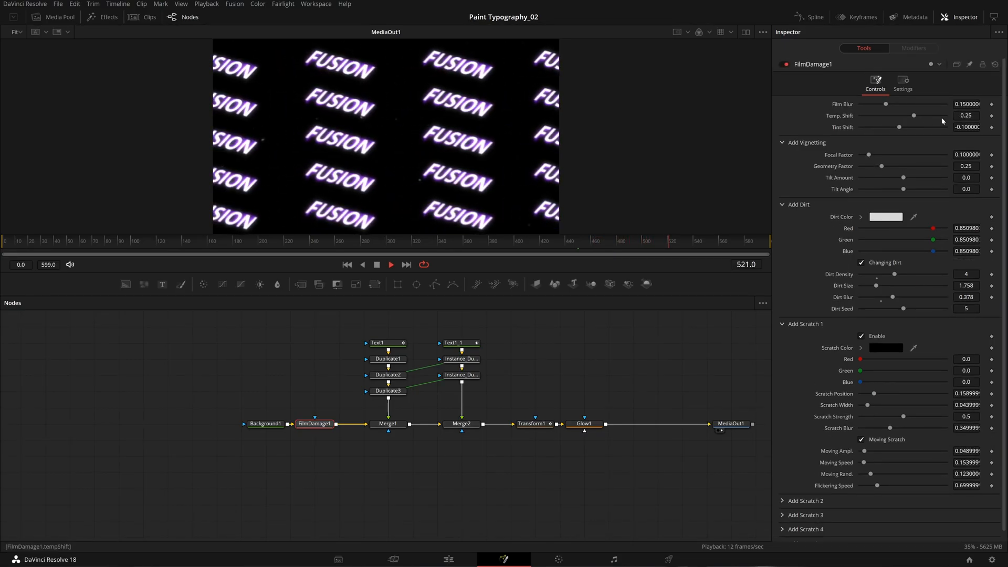
{"action": "left_click", "coordinate": [966, 116]}
{"action": "type", "text": "0"}
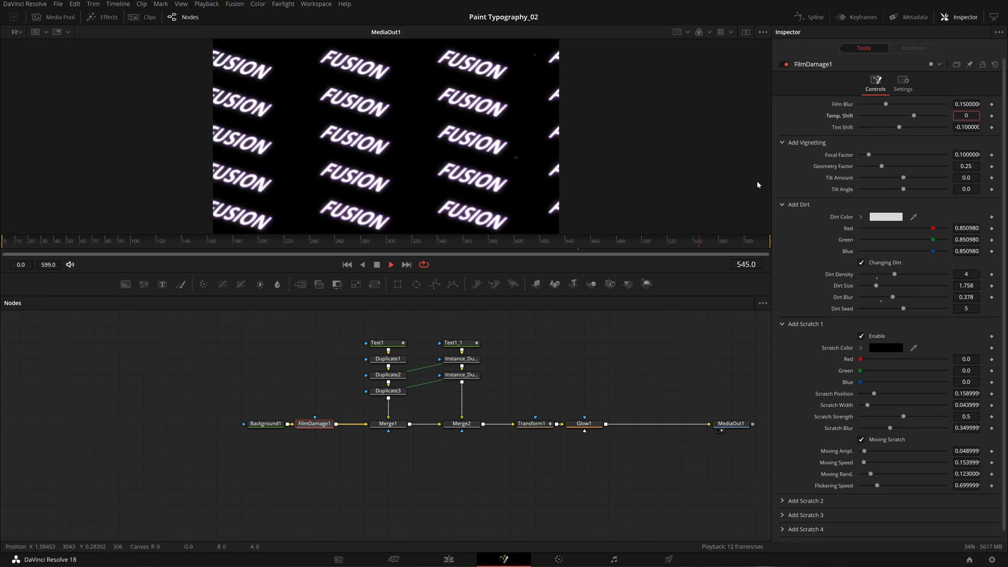
{"action": "key", "text": "Return"}
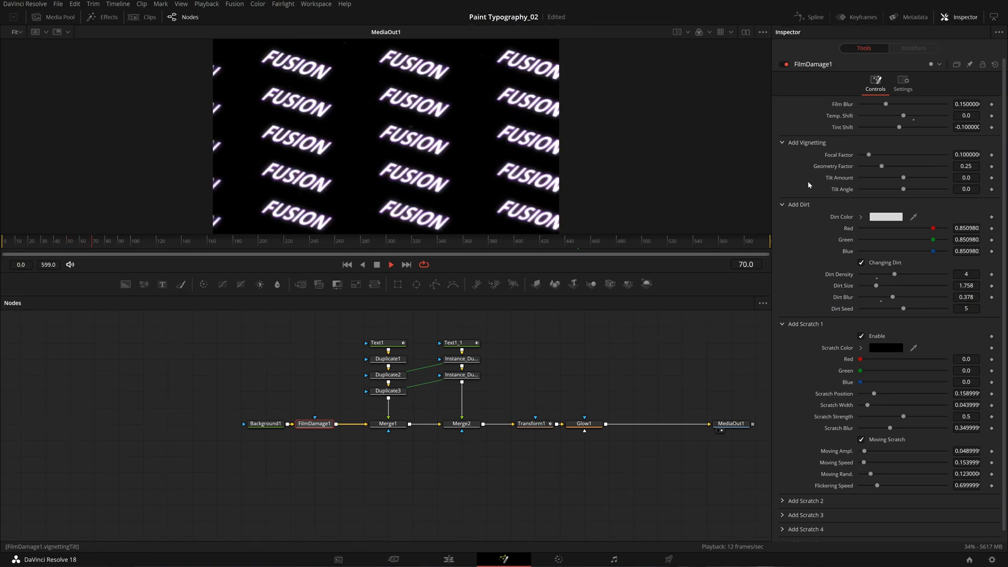
Give Scratch 1 a light grey colour of about 0.89 per channel, with scratch strength 0.382 and blur 0.118.
{"action": "scroll", "coordinate": [813, 179], "scroll_direction": "down", "scroll_amount": 1}
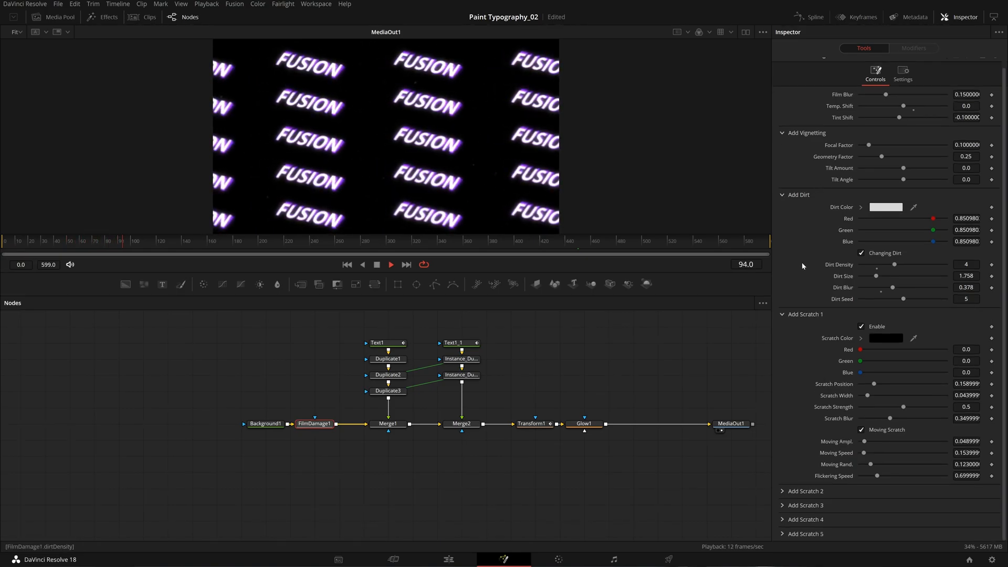
{"action": "left_click", "coordinate": [882, 339]}
{"action": "left_click_drag", "start_coordinate": [608, 258], "coordinate": [616, 213]}
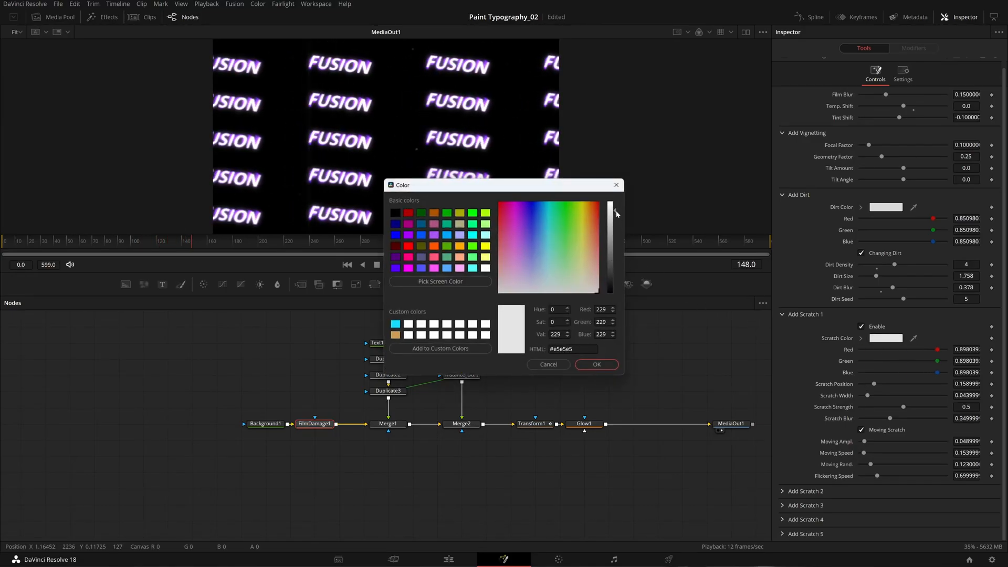
{"action": "left_click", "coordinate": [602, 364]}
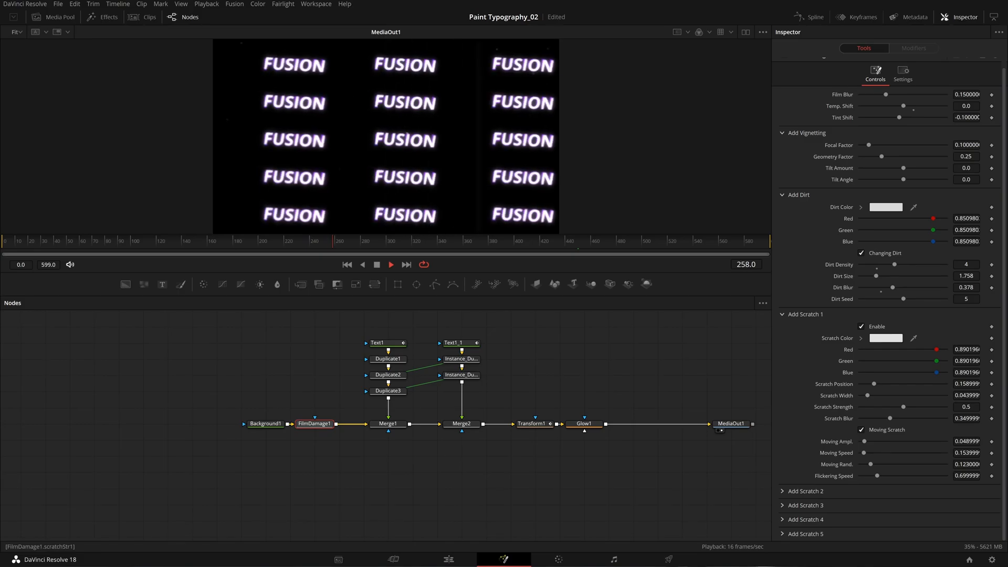
{"action": "left_click_drag", "start_coordinate": [966, 407], "coordinate": [891, 406]}
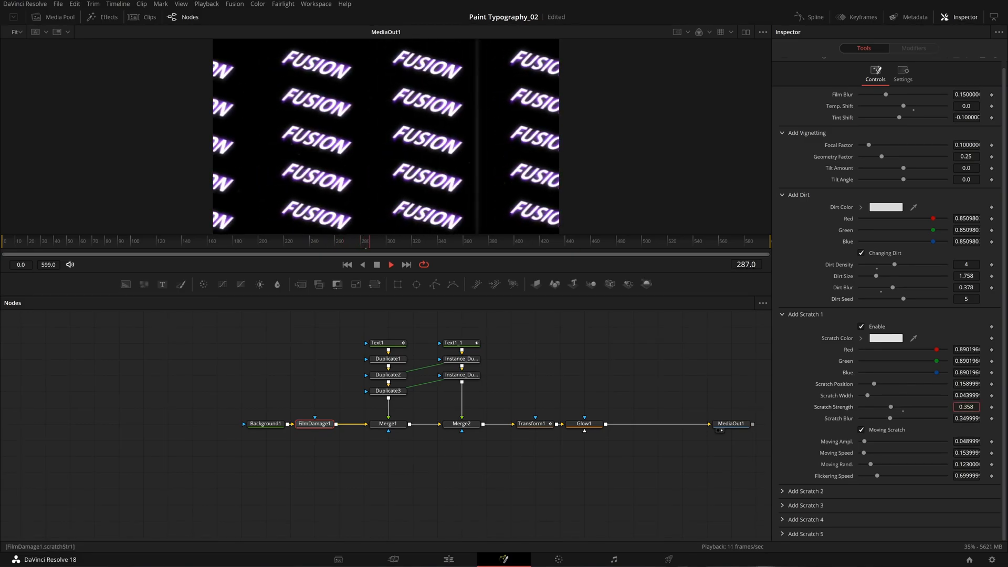
{"action": "left_click_drag", "start_coordinate": [966, 408], "coordinate": [934, 418]}
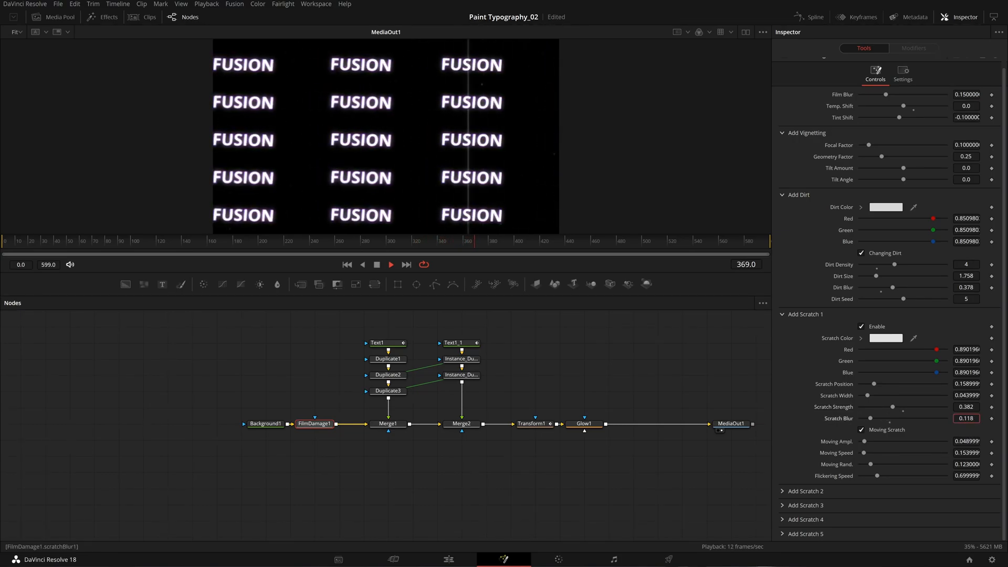
Set Scratch 1's moving amplitude to 0.012, moving speed to 0.022, moving randomness to 0.014 and flickering speed to 0.
{"action": "mouse_move", "coordinate": [966, 452]}
{"action": "left_mouse_down"}
{"action": "mouse_move", "coordinate": [941, 452]}
{"action": "mouse_move", "coordinate": [940, 441]}
{"action": "mouse_move", "coordinate": [968, 441]}
{"action": "left_mouse_up"}
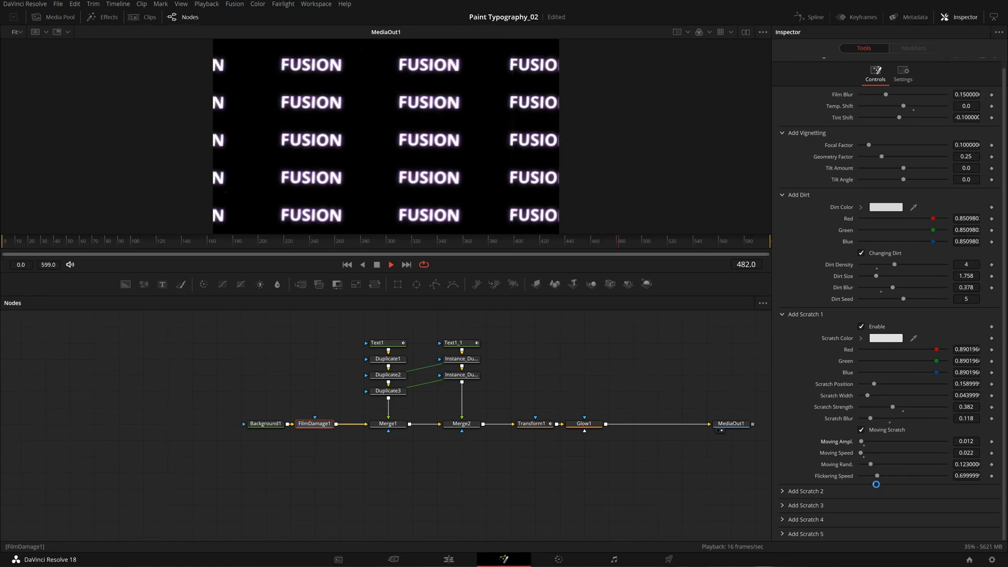
{"action": "left_click_drag", "start_coordinate": [966, 476], "coordinate": [959, 476]}
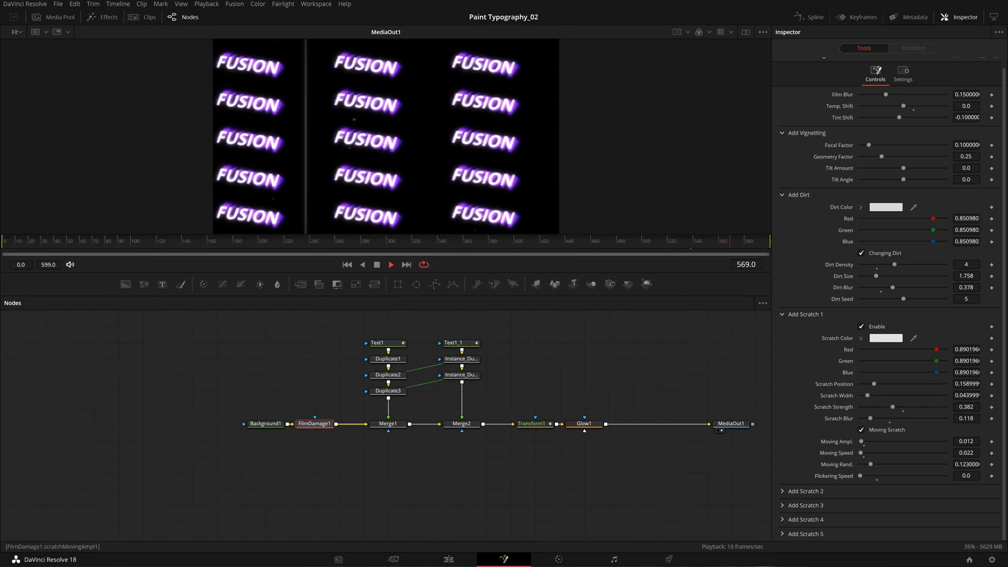
{"action": "left_click_drag", "start_coordinate": [966, 464], "coordinate": [958, 464]}
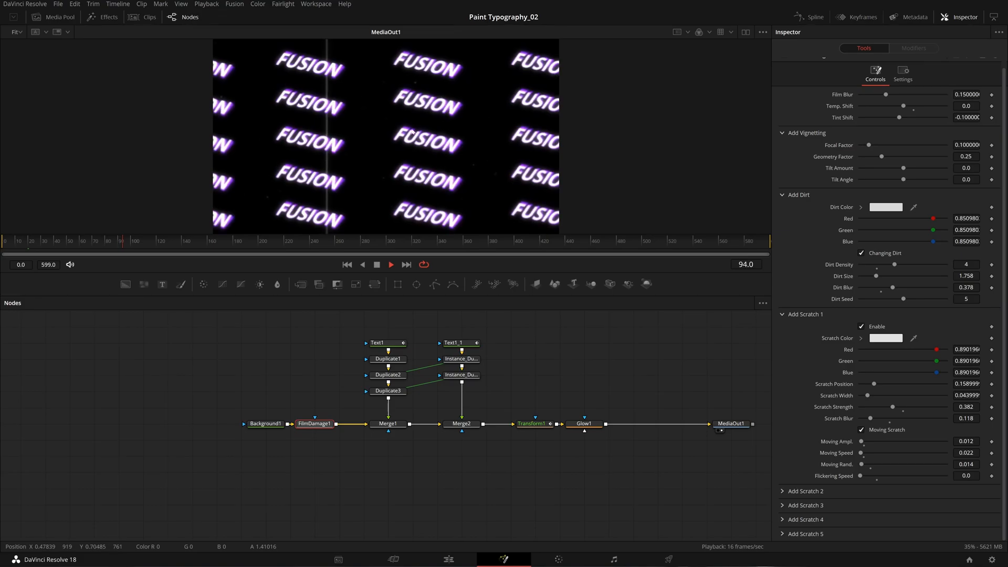
Enable Scratch 2 and make its colour a mid grey of about 0.667 per channel.
{"action": "left_click", "coordinate": [786, 489]}
{"action": "scroll", "coordinate": [796, 429], "scroll_direction": "down", "scroll_amount": 4}
{"action": "left_click", "coordinate": [863, 341]}
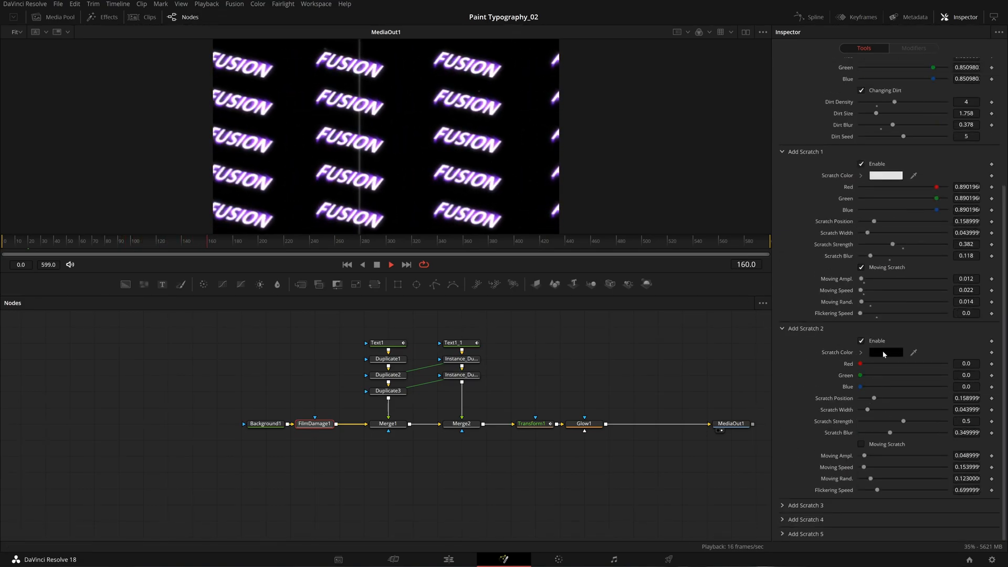
{"action": "left_click", "coordinate": [884, 353]}
{"action": "left_click", "coordinate": [612, 238]}
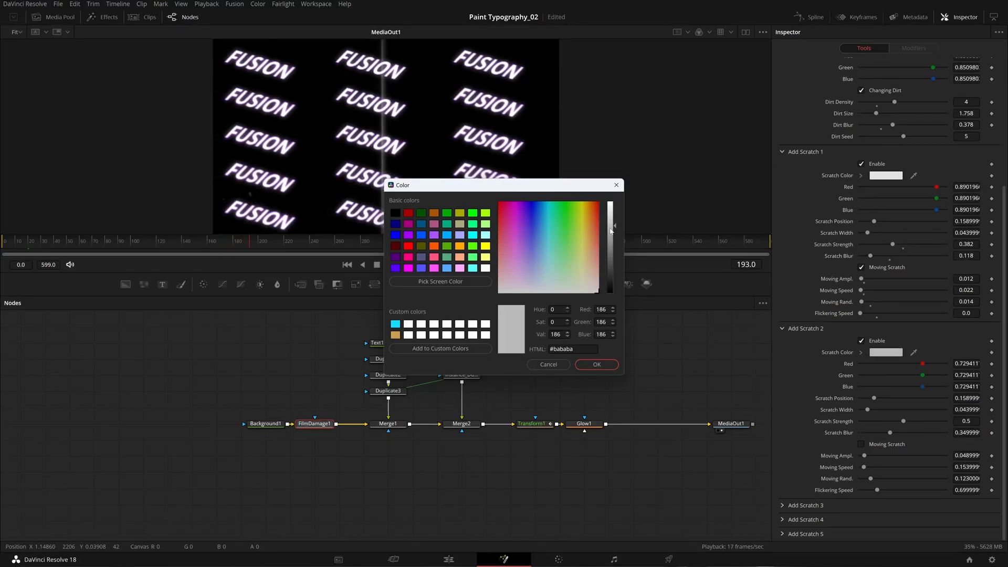
{"action": "left_click", "coordinate": [604, 366]}
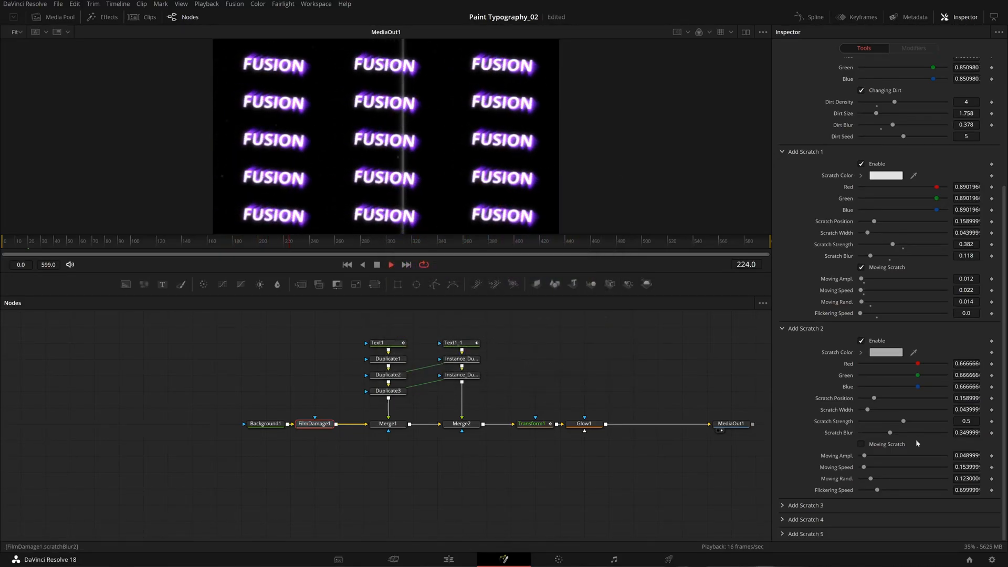
Make Scratch 2 a moving scratch with amplitude 0.011, speed 0.013, randomness 0.826, flickering speed 0.433 and blur 0.042.
{"action": "left_click_drag", "start_coordinate": [863, 467], "coordinate": [952, 490]}
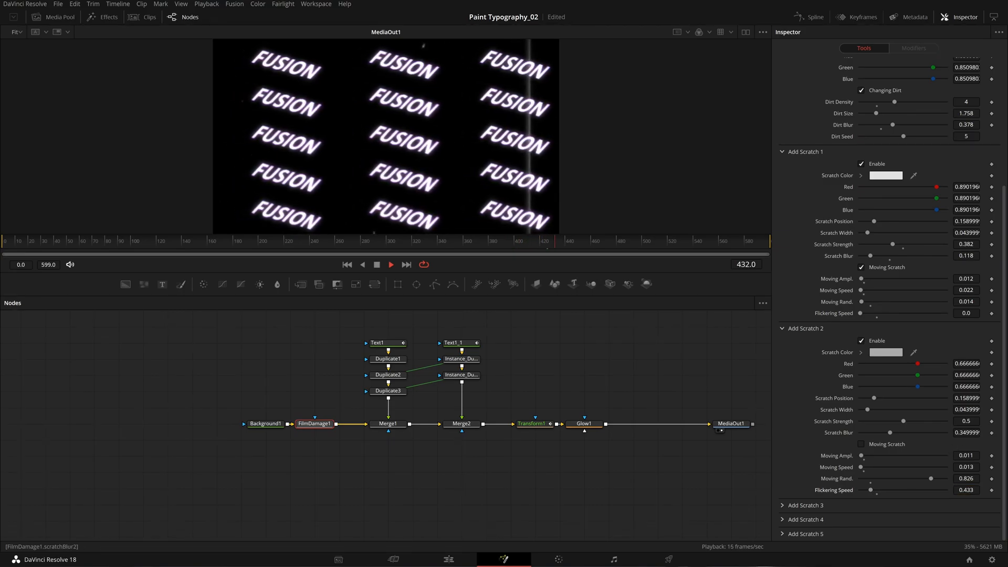
{"action": "left_click_drag", "start_coordinate": [954, 432], "coordinate": [967, 432]}
{"action": "left_click", "coordinate": [861, 444]}
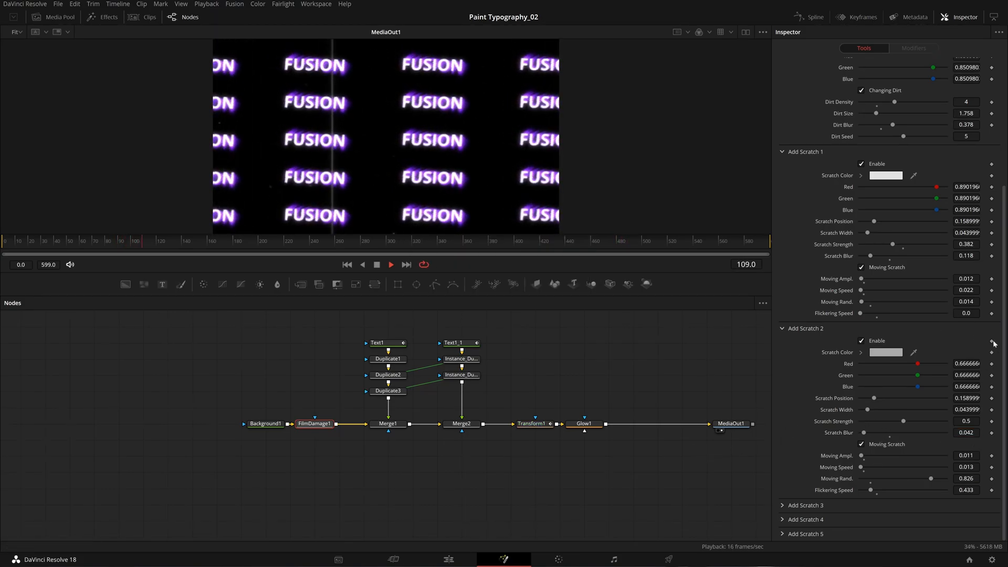
Reduce Scratch 1's moving speed to 0.005 and moving amplitude to 0.004, and save the project.
{"action": "left_click", "coordinate": [966, 290]}
{"action": "left_click", "coordinate": [810, 285]}
{"action": "left_click_drag", "start_coordinate": [965, 290], "coordinate": [960, 290]}
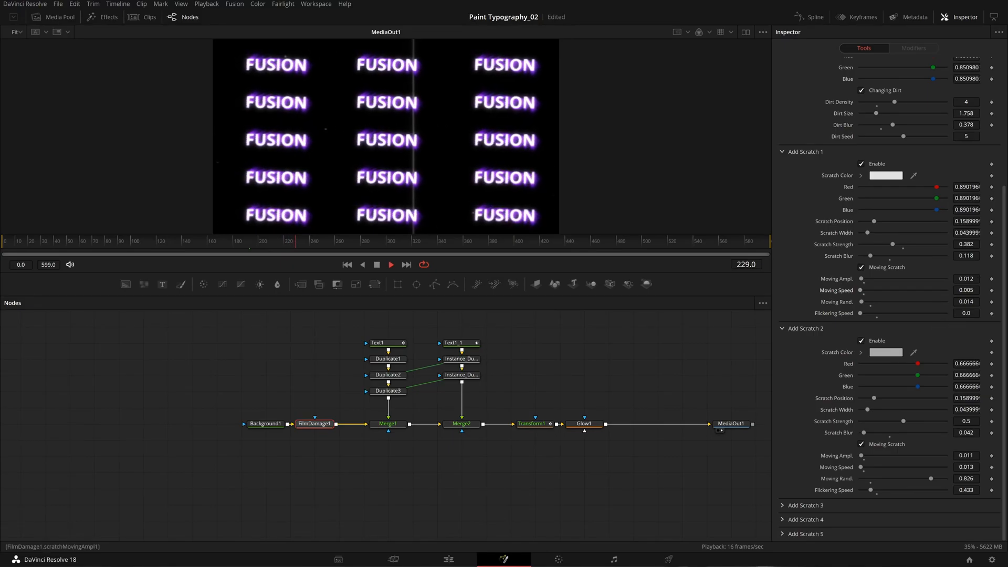
{"action": "left_click_drag", "start_coordinate": [966, 279], "coordinate": [962, 278]}
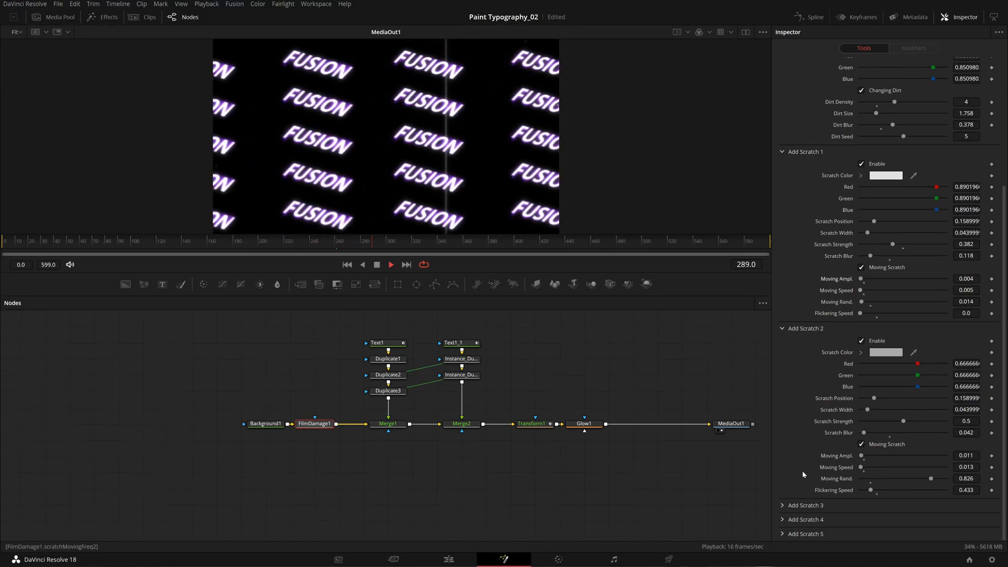
{"action": "key", "text": "ctrl+s"}
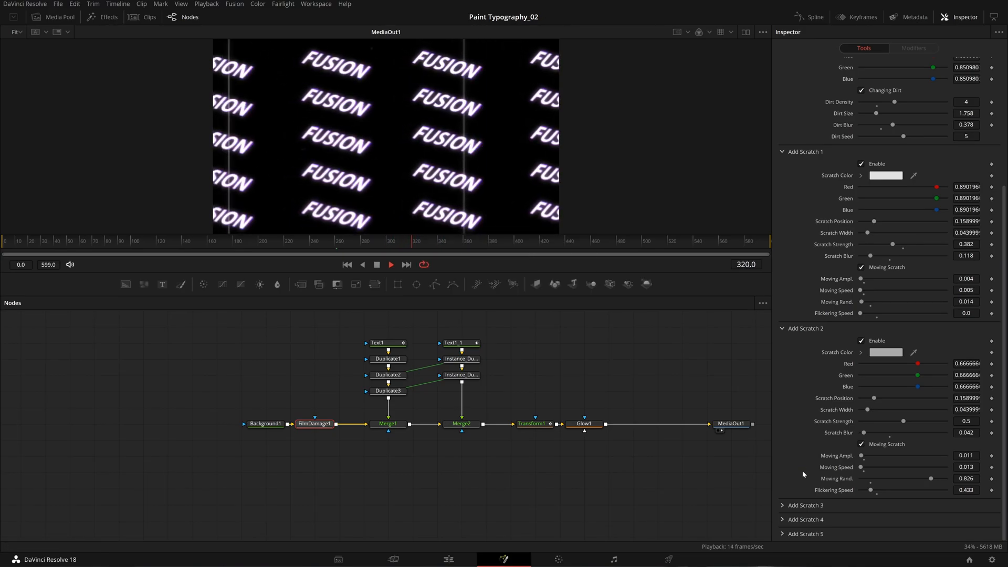
Reduce Scratch 2's flickering speed to 0.156 and darken its colour to a grey of about 0.576 per channel.
{"action": "left_click_drag", "start_coordinate": [966, 490], "coordinate": [955, 490]}
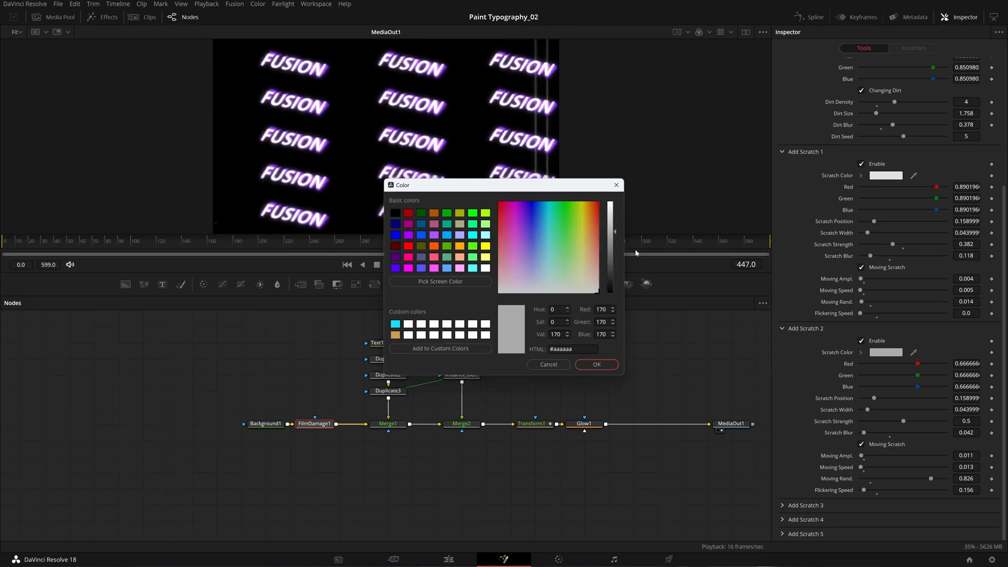
{"action": "left_click", "coordinate": [612, 243]}
{"action": "left_click", "coordinate": [600, 363]}
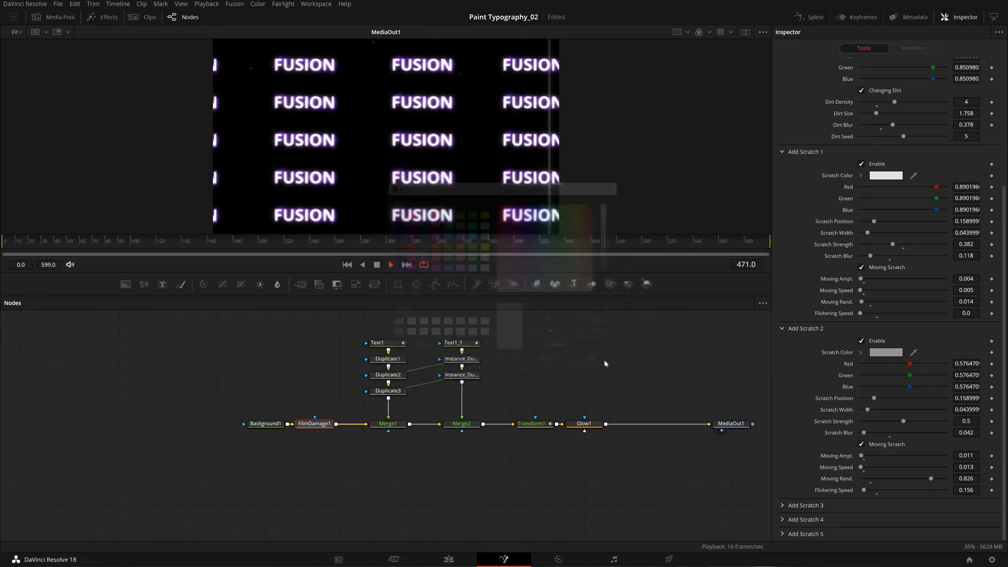
Darken Scratch 1's colour to a light grey of about 0.839 per channel.
{"action": "left_click", "coordinate": [886, 175]}
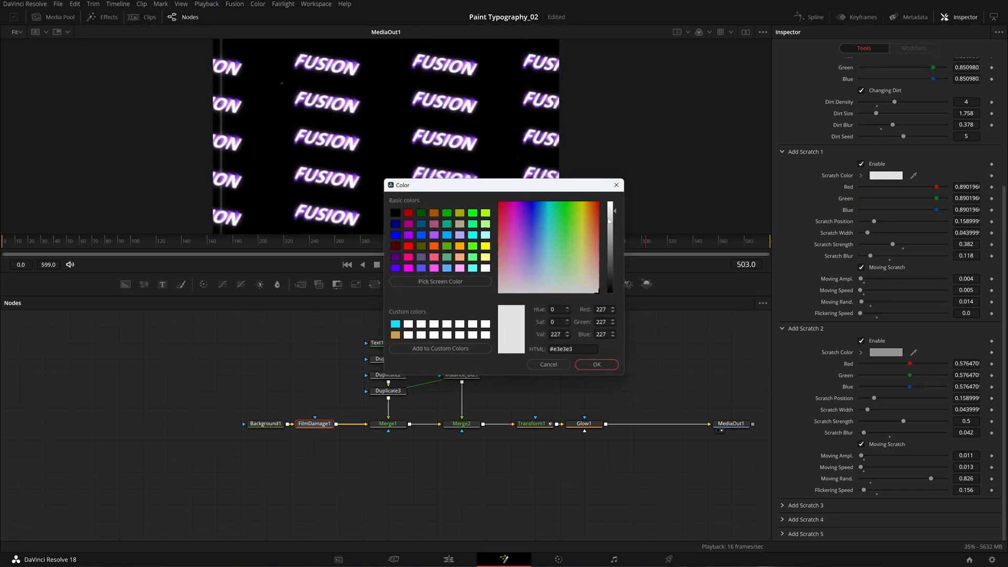
{"action": "left_click_drag", "start_coordinate": [608, 221], "coordinate": [608, 217]}
{"action": "left_click", "coordinate": [598, 364]}
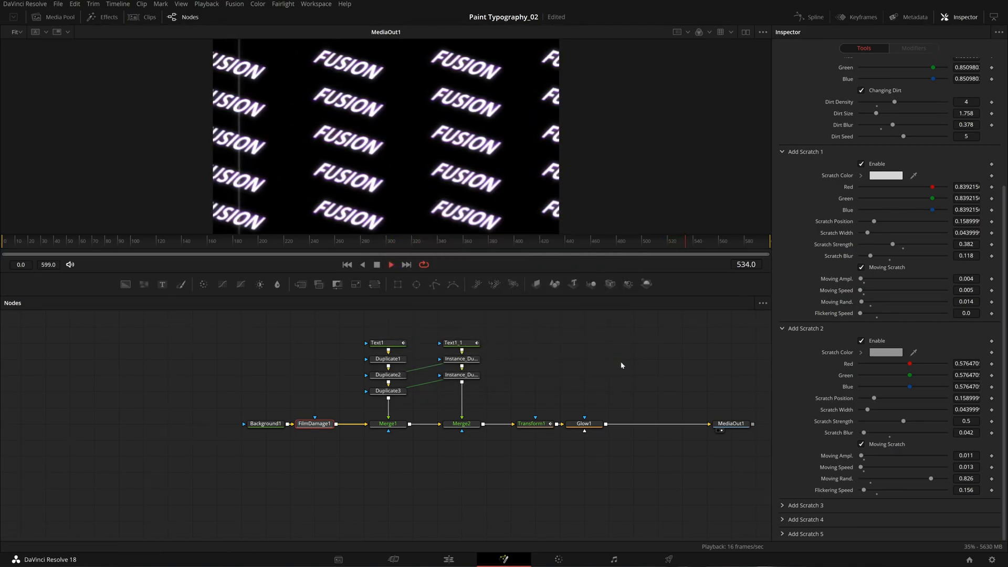
Add a Soft Glow node after Glow1 in the node chain.
{"action": "left_click_drag", "start_coordinate": [585, 414], "coordinate": [522, 412]}
{"action": "left_click", "coordinate": [520, 421]}
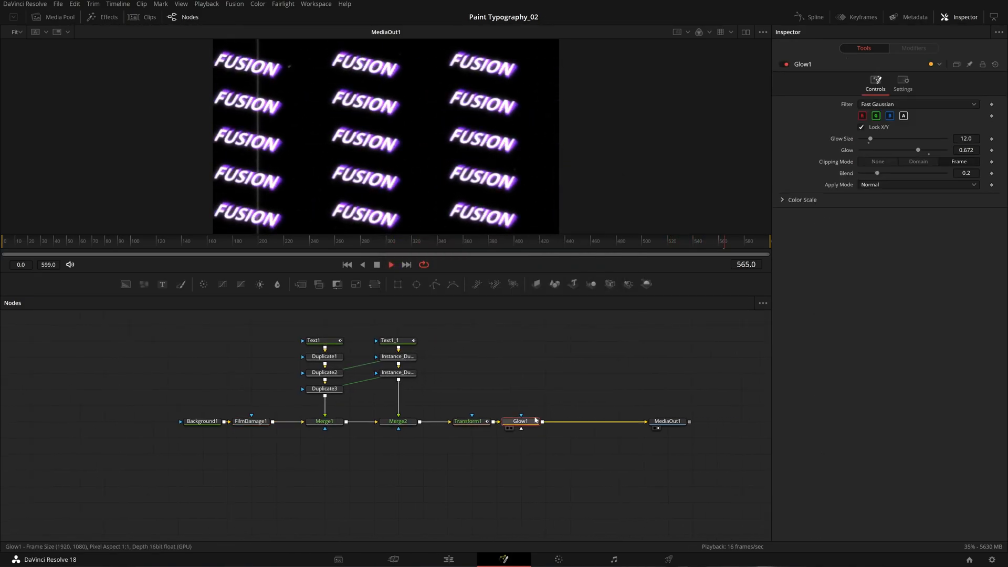
{"action": "key", "text": "shift+space"}
{"action": "type", "text": "film"}
{"action": "type", "text": "sof"}
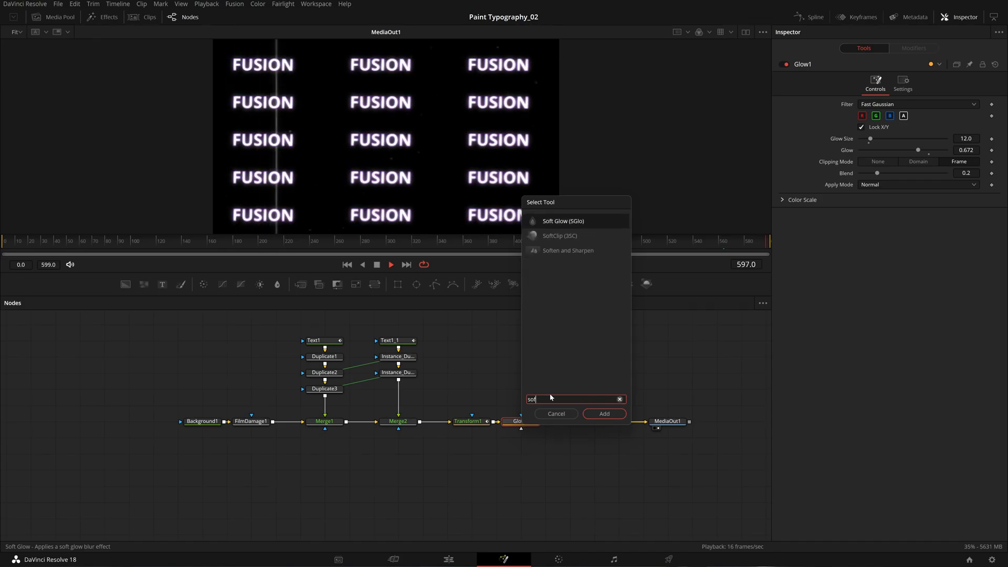
{"action": "key", "text": "Return"}
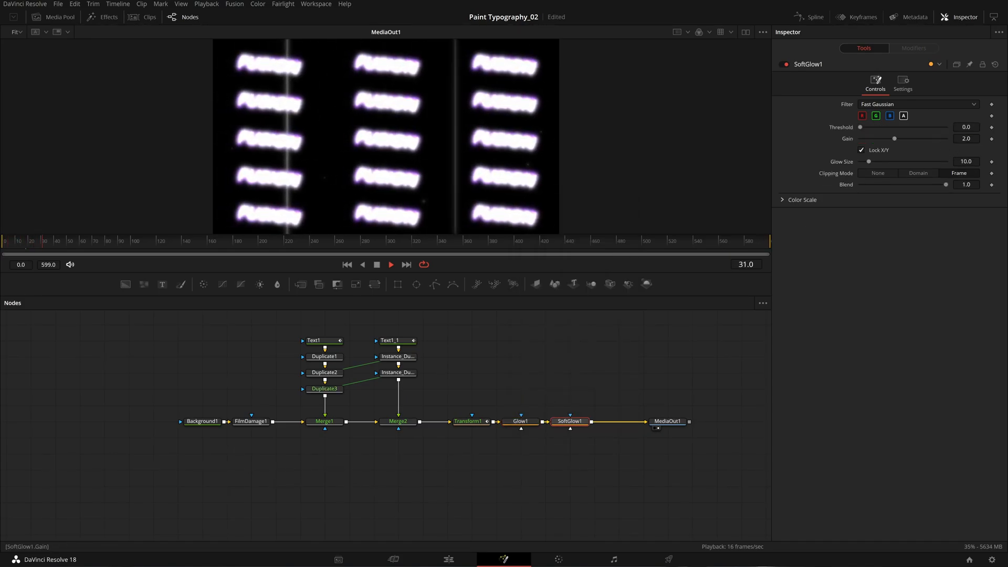
Set the Soft Glow's glow size to 12 and its gain to 0.228, and save the project.
{"action": "left_click", "coordinate": [966, 161]}
{"action": "type", "text": "12"}
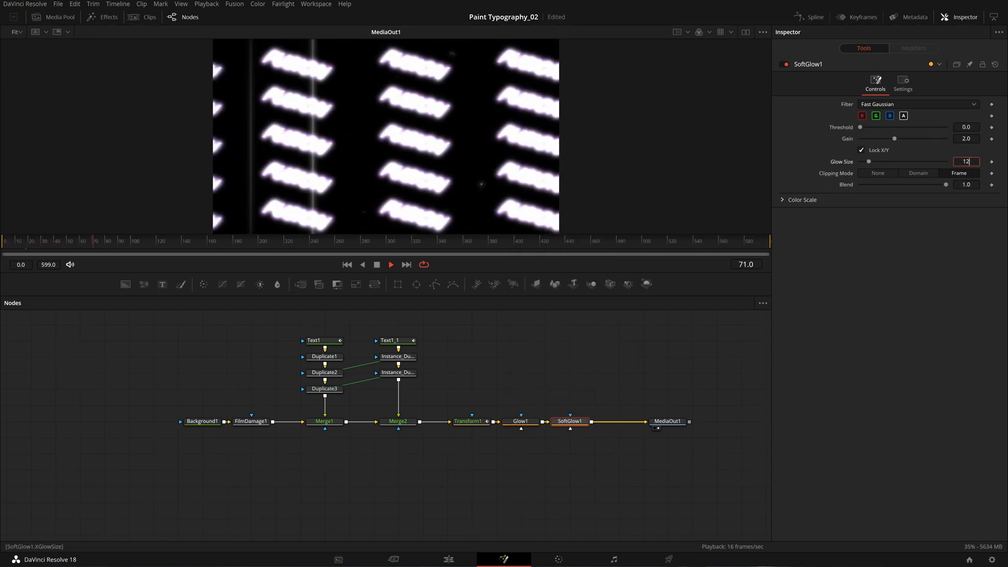
{"action": "key", "text": "Tab"}
{"action": "left_click_drag", "start_coordinate": [966, 138], "coordinate": [157, 217]}
{"action": "key", "text": "ctrl+s"}
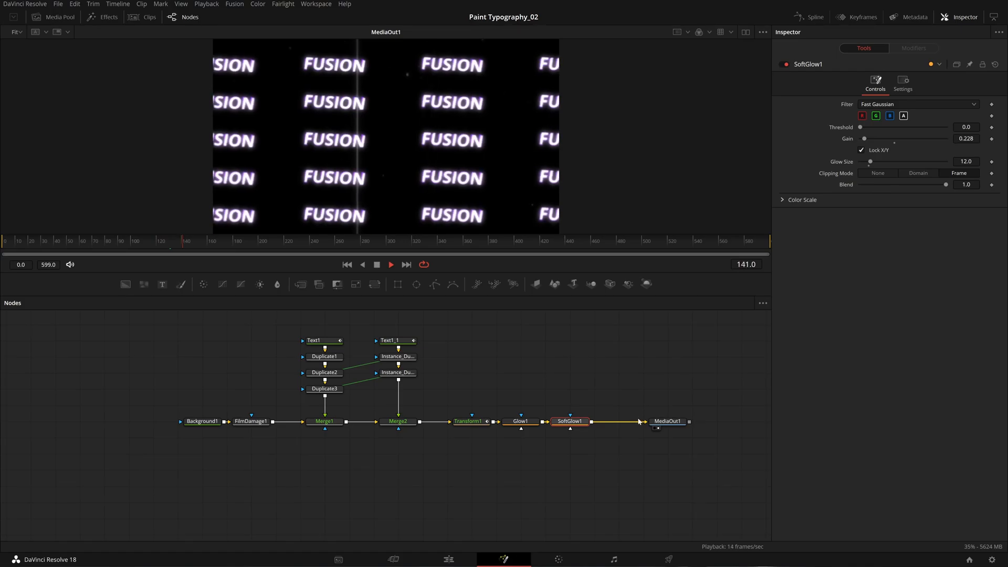
Make room before MediaOut1, add an Aperture Diffraction node after SoftGlow1, and pause playback.
{"action": "left_click_drag", "start_coordinate": [666, 423], "coordinate": [690, 424]}
{"action": "left_click", "coordinate": [578, 421]}
{"action": "key", "text": "shift+space"}
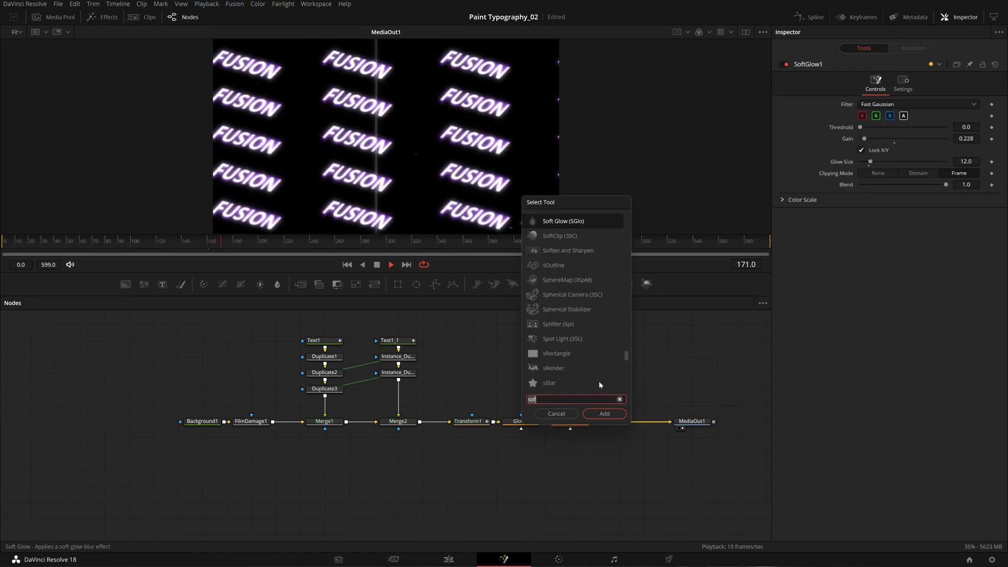
{"action": "type", "text": "ape"}
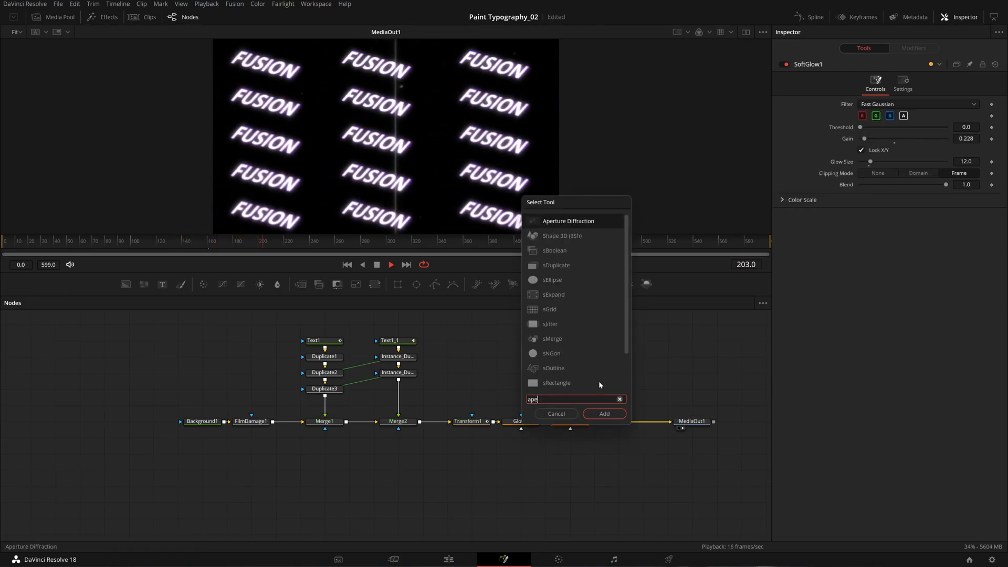
{"action": "key", "text": "Return"}
{"action": "key", "text": "space"}
Set the Aperture Diffraction's aperture size to 10, result gamma to 0.509 and compositing brightness to 0.198.
{"action": "left_click", "coordinate": [913, 168]}
{"action": "left_click", "coordinate": [913, 168]}
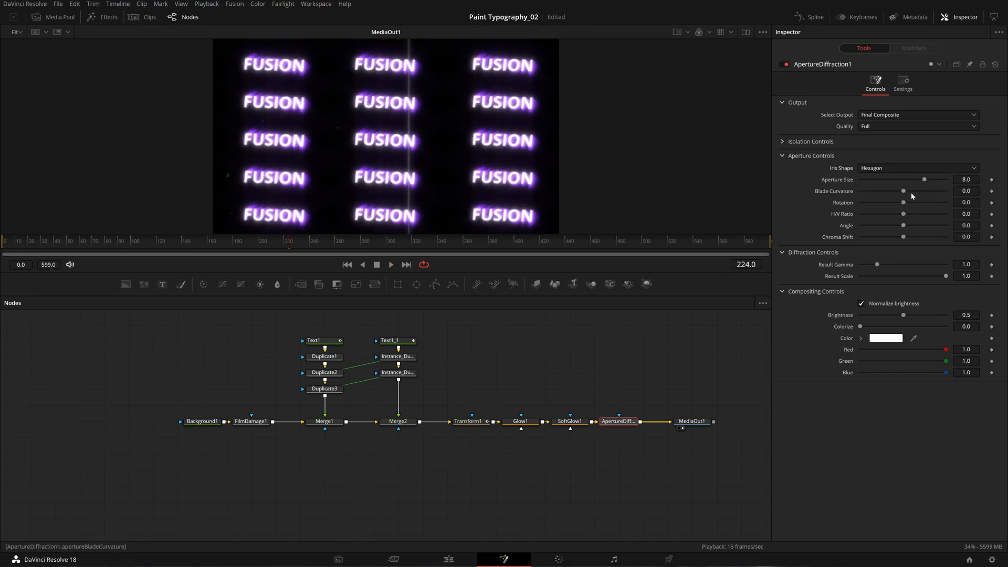
{"action": "left_click_drag", "start_coordinate": [925, 180], "coordinate": [946, 179]}
{"action": "left_click_drag", "start_coordinate": [877, 264], "coordinate": [860, 264]}
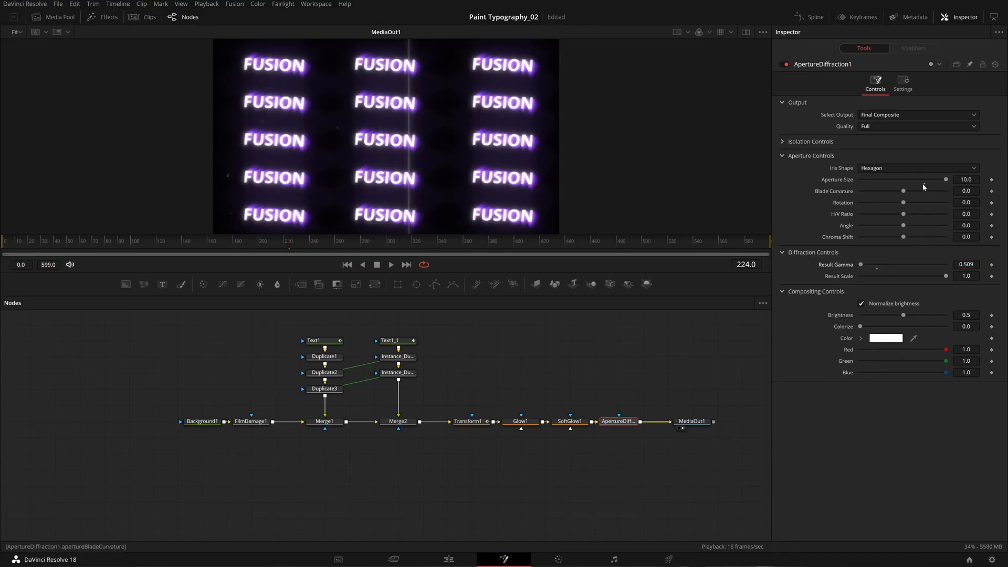
{"action": "left_click_drag", "start_coordinate": [903, 315], "coordinate": [877, 315]}
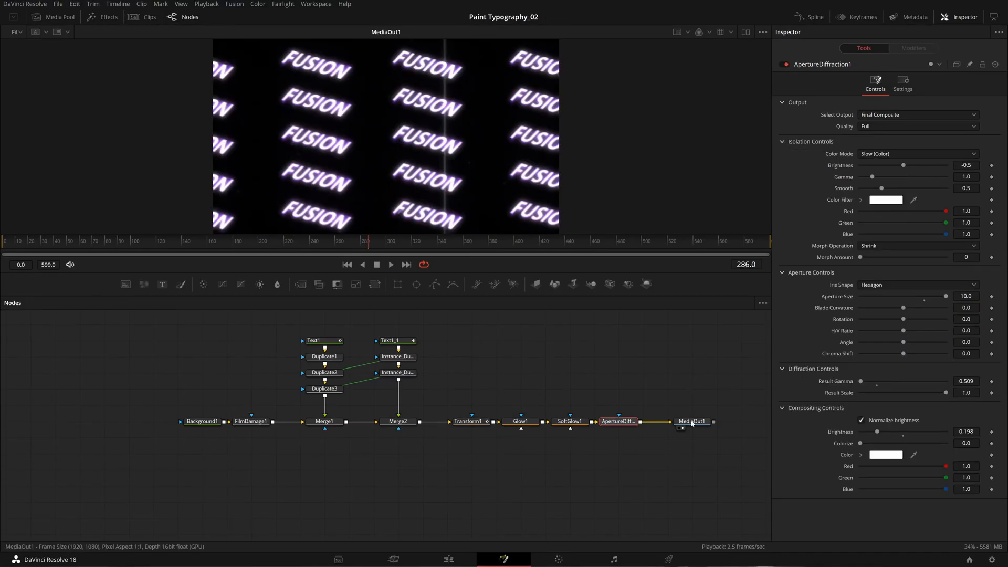
Move the MediaOut1 node farther from the Aperture Diffraction node to make room in the chain.
{"action": "left_click_drag", "start_coordinate": [689, 420], "coordinate": [714, 420]}
{"action": "left_click_drag", "start_coordinate": [671, 389], "coordinate": [619, 388]}
{"action": "left_click", "coordinate": [559, 421]}
{"action": "left_click_drag", "start_coordinate": [664, 420], "coordinate": [712, 420]}
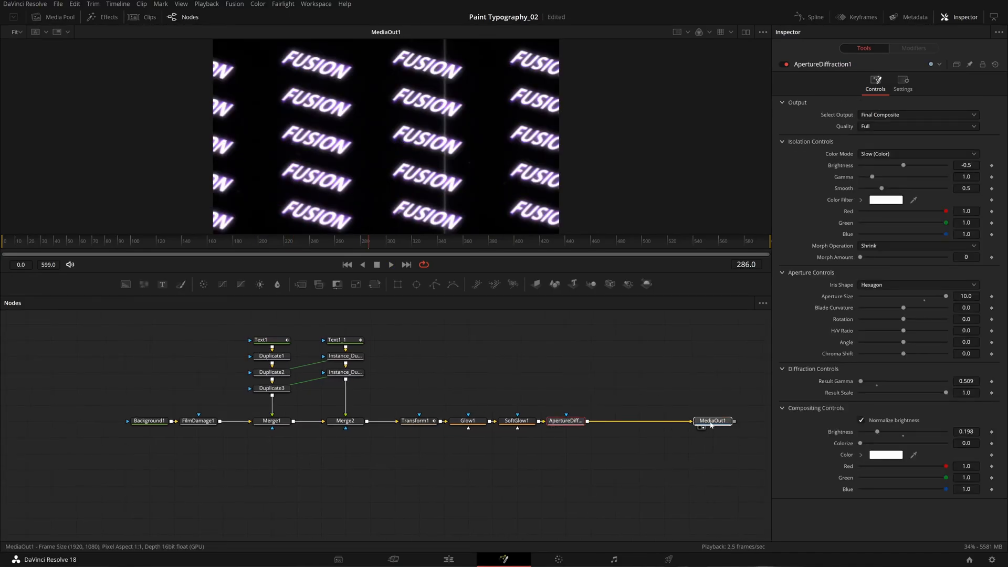
Add the plain Film Grain tool, not Film Grain (FGr), after the Aperture Diffraction node.
{"action": "left_click", "coordinate": [563, 420]}
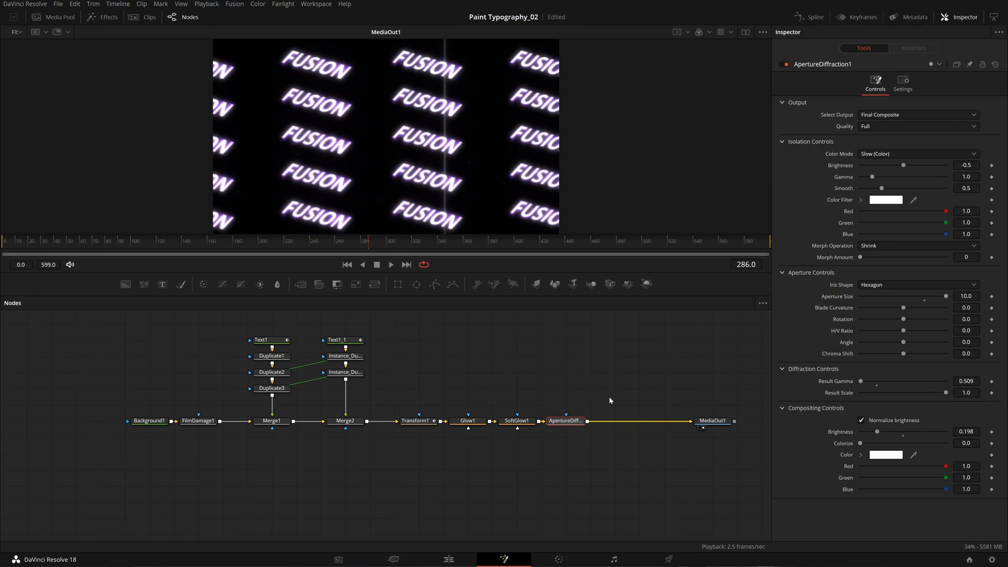
{"action": "key", "text": "shift+space"}
{"action": "type", "text": "ape"}
{"action": "key", "text": "BackSpace"}
{"action": "key", "text": "BackSpace"}
{"action": "key", "text": "BackSpace"}
{"action": "type", "text": "folm"}
{"action": "key", "text": "BackSpace"}
{"action": "key", "text": "BackSpace"}
{"action": "key", "text": "BackSpace"}
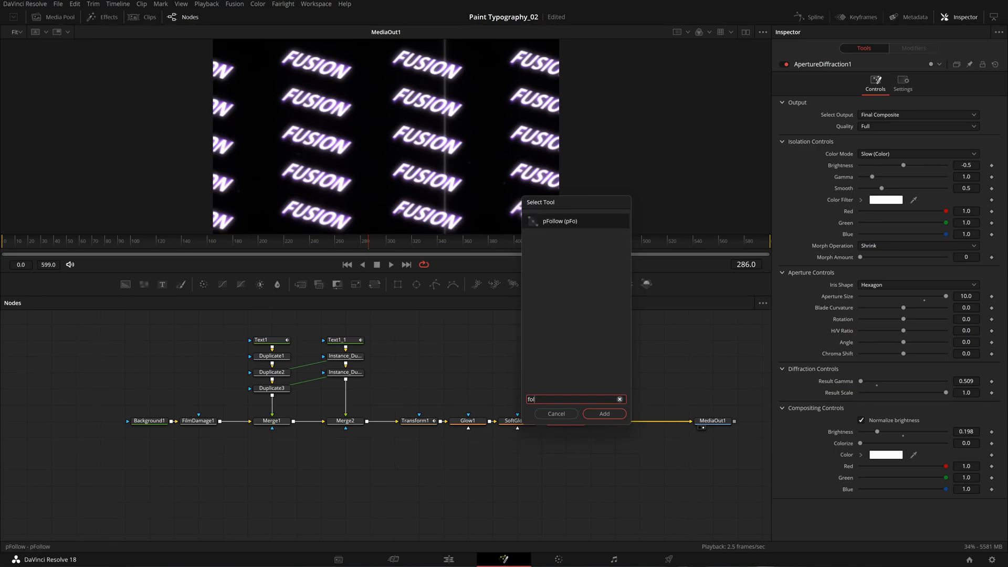
{"action": "type", "text": "ilm"}
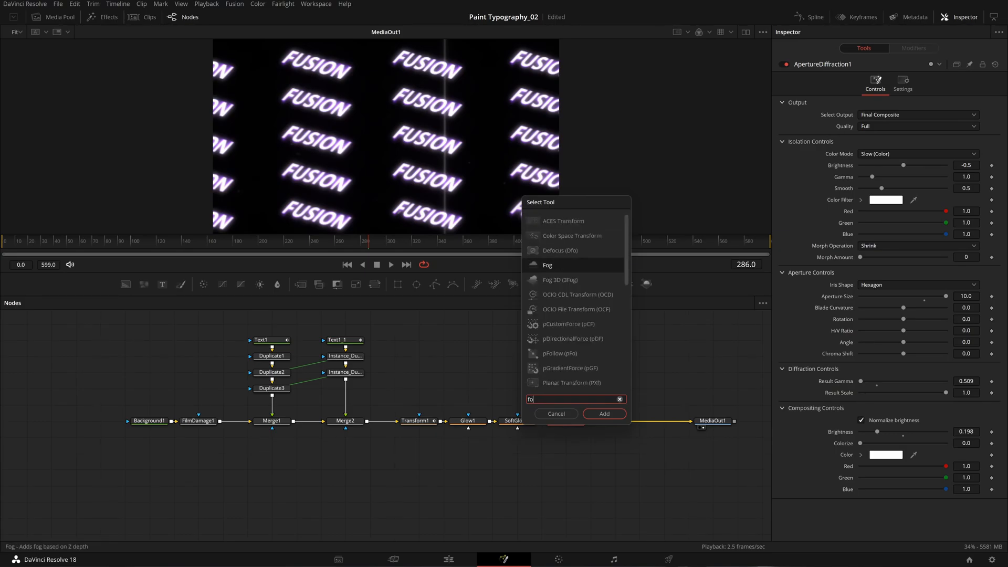
{"action": "key", "text": "Down"}
{"action": "key", "text": "Down"}
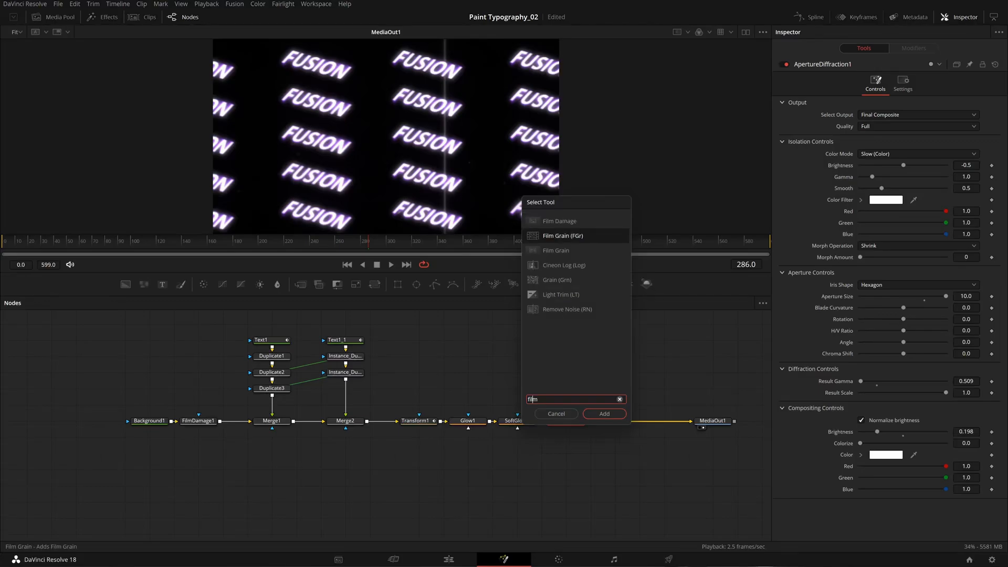
{"action": "key", "text": "Return"}
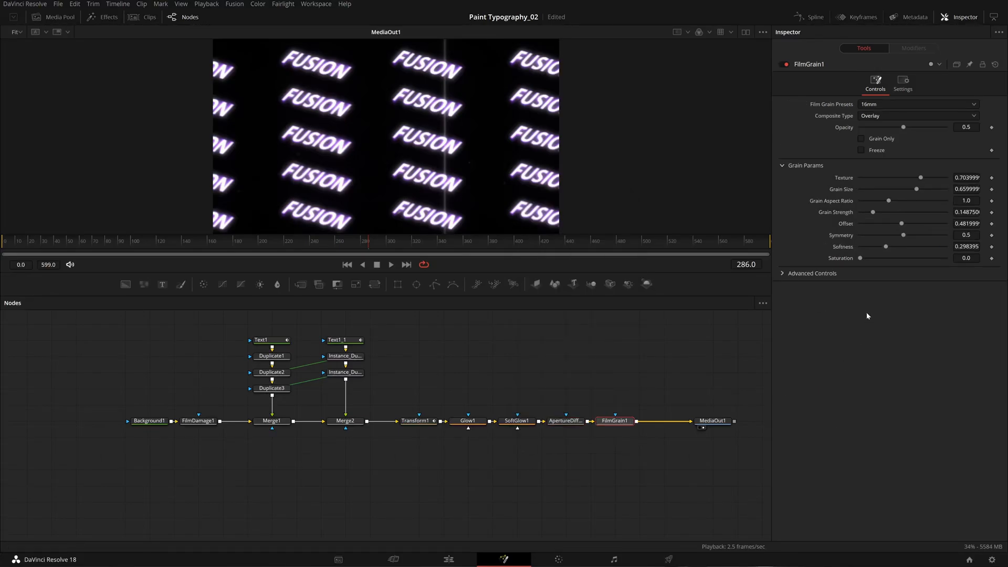
Set the film grain's texture to 0 and inspect the text up close.
{"action": "left_click_drag", "start_coordinate": [920, 177], "coordinate": [859, 177]}
{"action": "scroll", "coordinate": [462, 121], "scroll_direction": "up", "scroll_amount": 10}
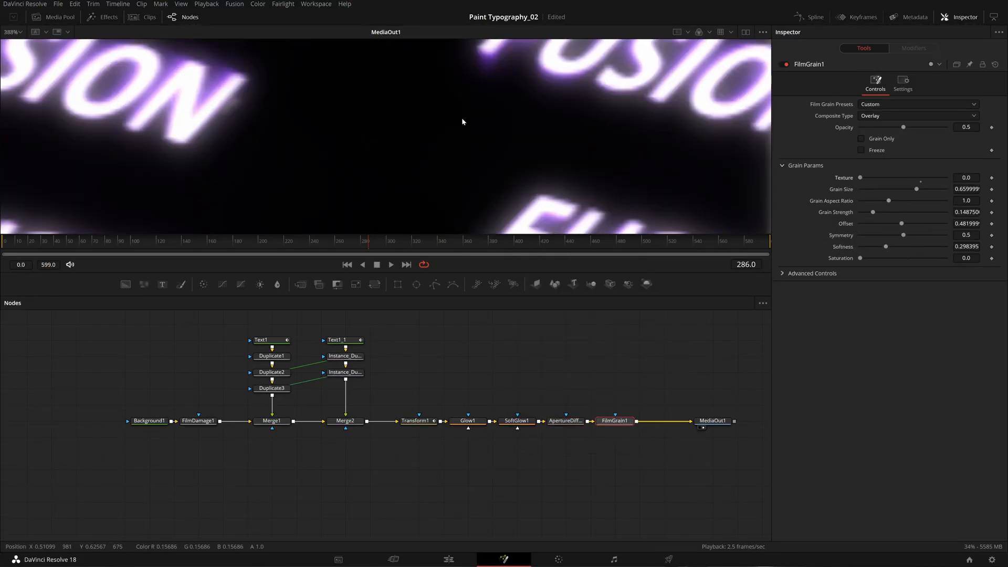
{"action": "scroll", "coordinate": [462, 121], "scroll_direction": "down", "scroll_amount": 4}
Set the timeline proxy resolution to Full, check the text up close and save the project.
{"action": "left_click", "coordinate": [207, 4]}
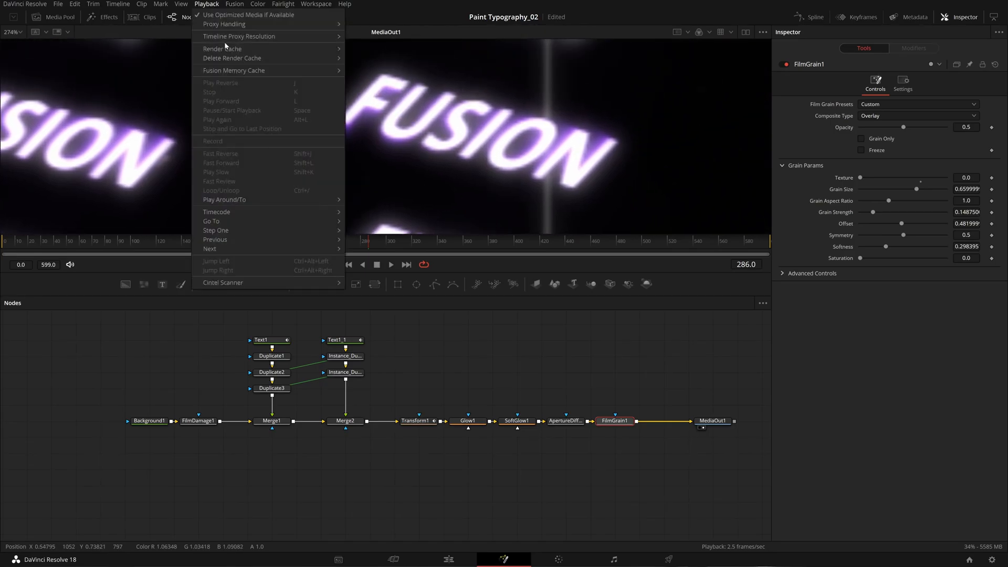
{"action": "mouse_move", "coordinate": [237, 38]}
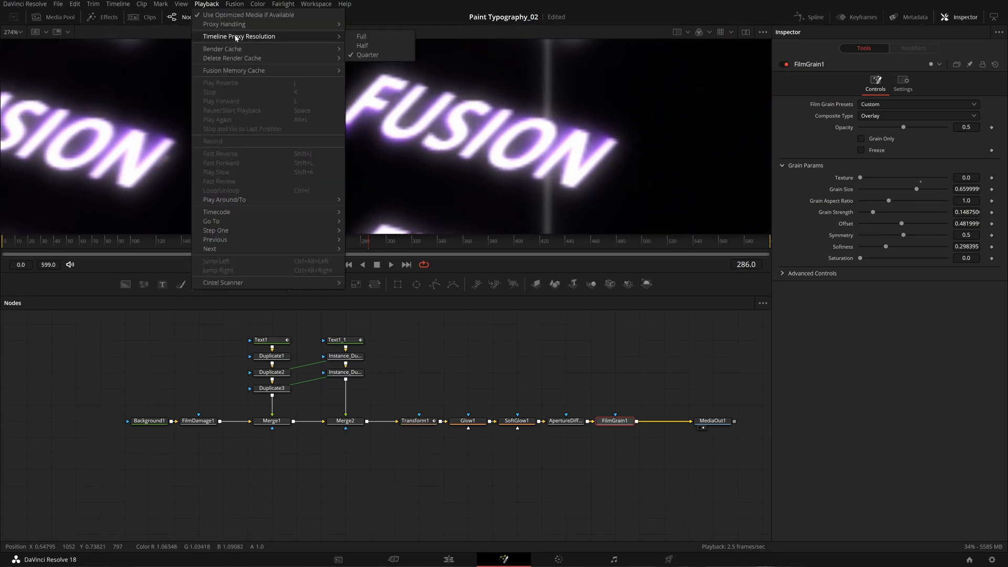
{"action": "left_click", "coordinate": [373, 35]}
{"action": "scroll", "coordinate": [462, 131], "scroll_direction": "up", "scroll_amount": 5}
{"action": "left_click_drag", "start_coordinate": [336, 171], "coordinate": [471, 180]}
{"action": "key", "text": "ctrl+s"}
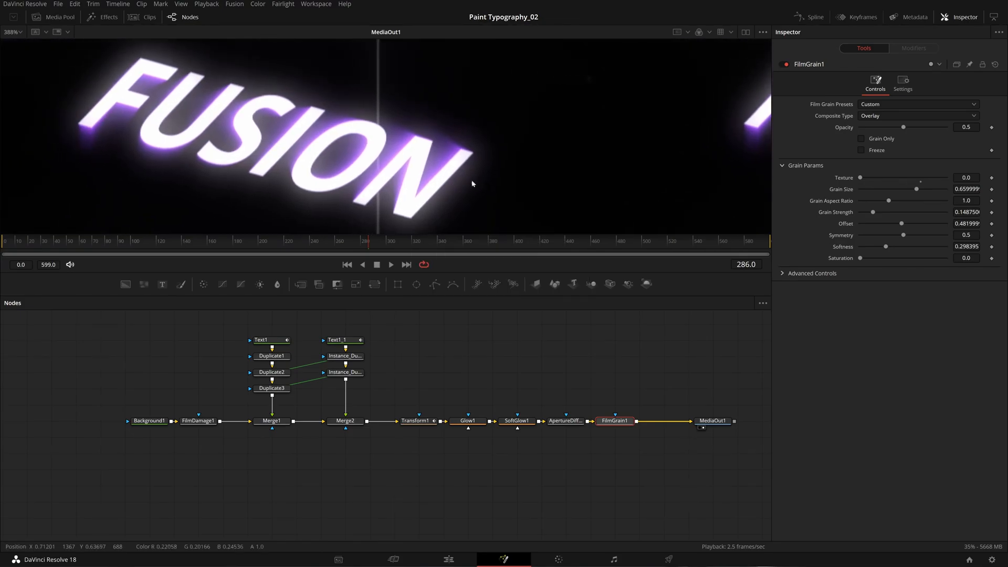
Set the film grain's softness to 0, opacity to 1 and grain strength to 0.33, and save the project.
{"action": "left_click_drag", "start_coordinate": [886, 246], "coordinate": [859, 246]}
{"action": "left_click_drag", "start_coordinate": [901, 128], "coordinate": [948, 128]}
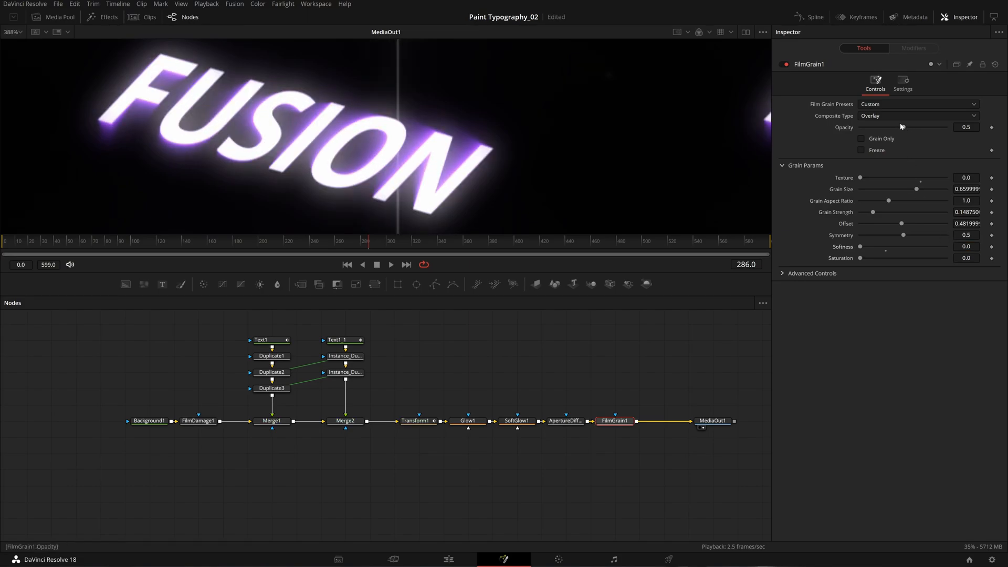
{"action": "left_click_drag", "start_coordinate": [959, 212], "coordinate": [985, 212]}
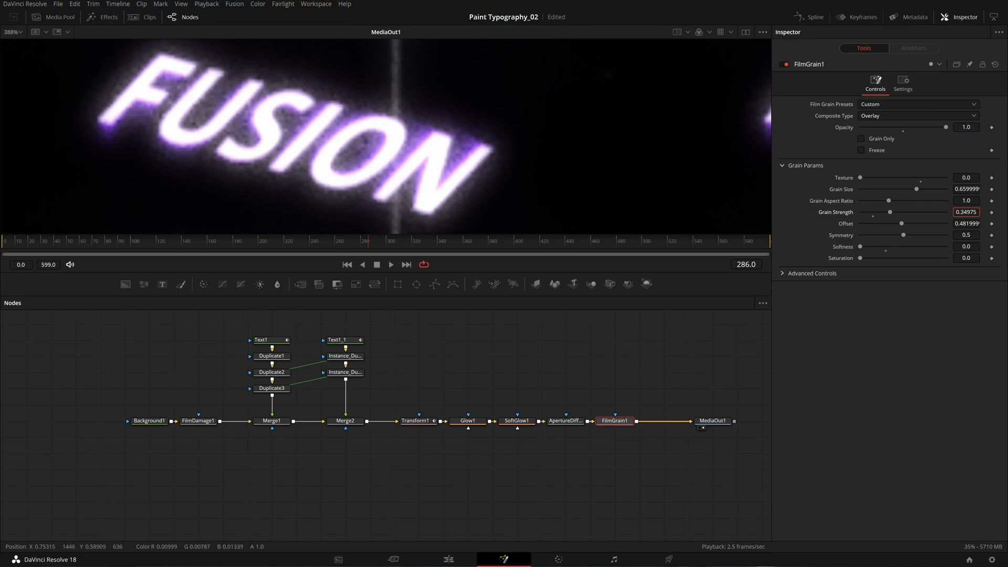
{"action": "double_click", "coordinate": [966, 212]}
{"action": "type", "text": ".33"}
{"action": "key", "text": "Return"}
{"action": "key", "text": "ctrl+s"}
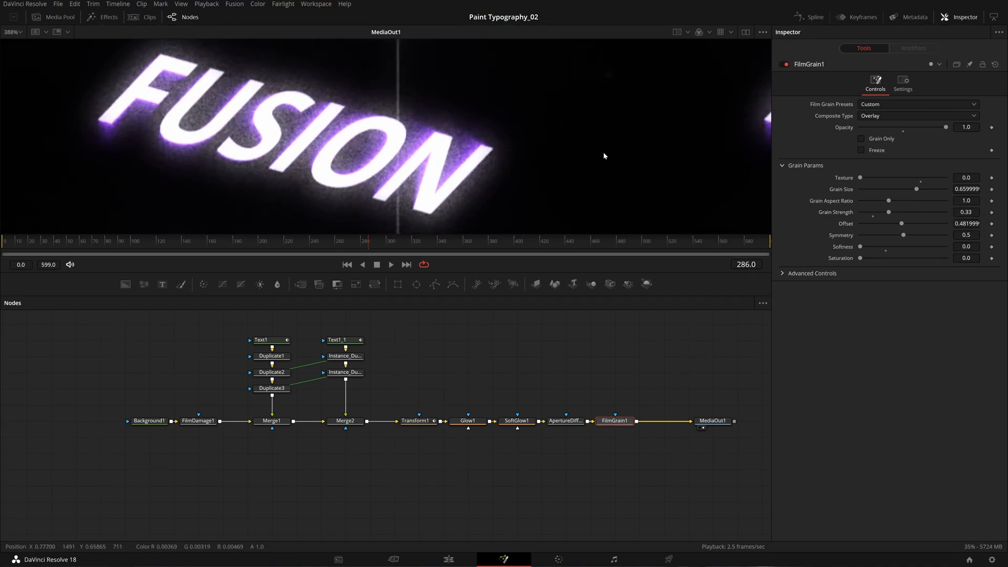
Check the grain at different magnifications, set the grain size to 0.6 and fit the whole frame in the viewer.
{"action": "key", "text": "ctrl+f"}
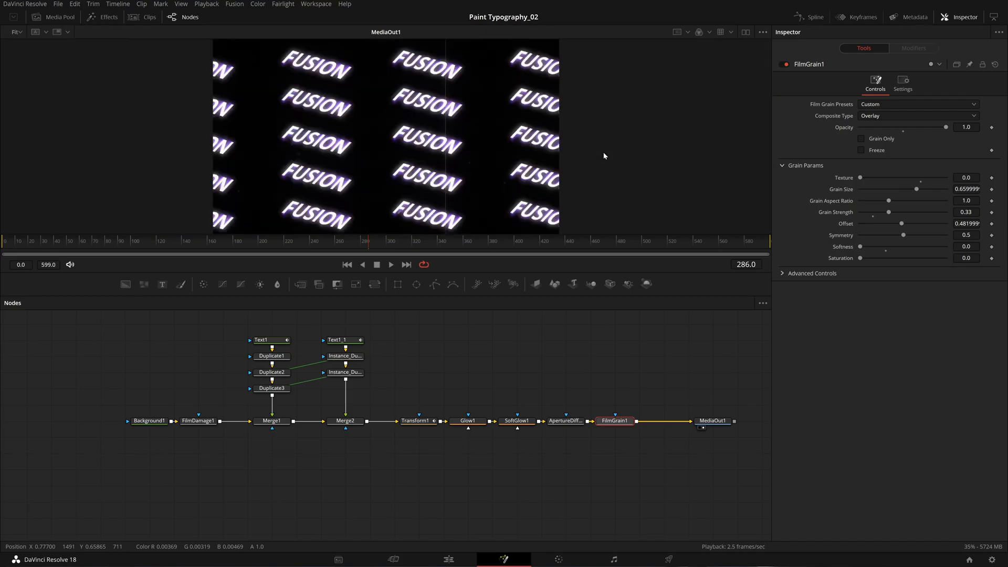
{"action": "scroll", "coordinate": [404, 146], "scroll_direction": "up", "scroll_amount": 6}
{"action": "scroll", "coordinate": [584, 145], "scroll_direction": "down", "scroll_amount": 5}
{"action": "scroll", "coordinate": [580, 143], "scroll_direction": "up", "scroll_amount": 5}
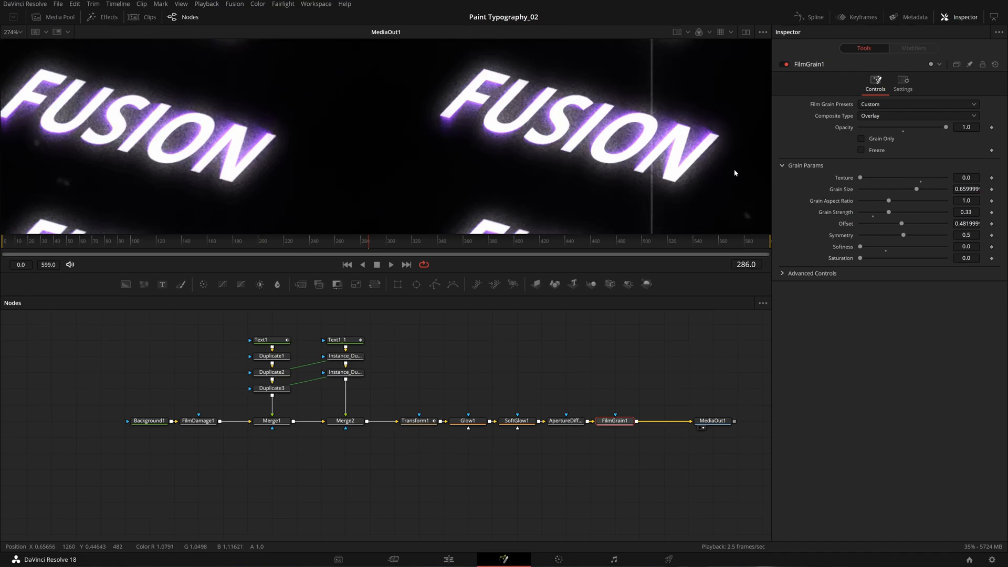
{"action": "mouse_move", "coordinate": [916, 189]}
{"action": "left_mouse_down"}
{"action": "mouse_move", "coordinate": [934, 189]}
{"action": "mouse_move", "coordinate": [860, 189]}
{"action": "mouse_move", "coordinate": [910, 189]}
{"action": "left_mouse_up"}
{"action": "left_click", "coordinate": [966, 189]}
{"action": "key", "text": "BackSpace"}
{"action": "key", "text": "Return"}
{"action": "key", "text": "ctrl+f"}
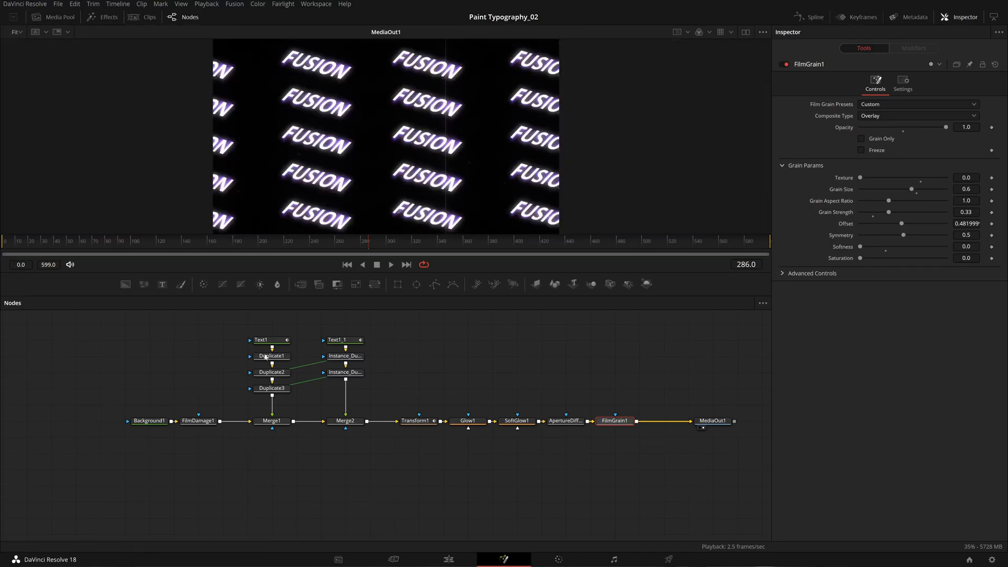
Lighten the Background1 colour to a near-black grey, #080808.
{"action": "left_click", "coordinate": [149, 420]}
{"action": "left_click", "coordinate": [881, 158]}
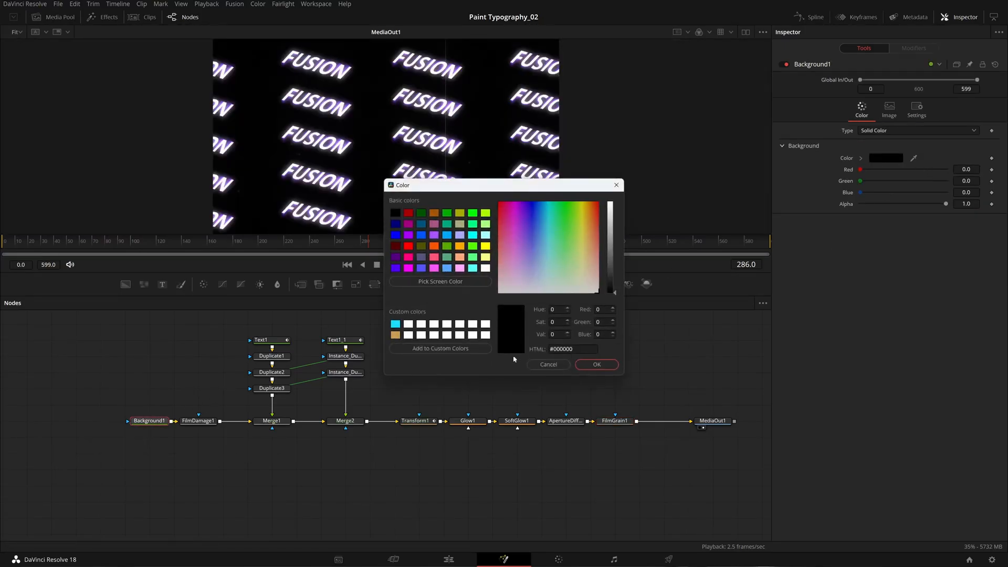
{"action": "scroll", "coordinate": [569, 334], "scroll_direction": "up", "scroll_amount": 6}
{"action": "scroll", "coordinate": [569, 334], "scroll_direction": "up", "scroll_amount": 4}
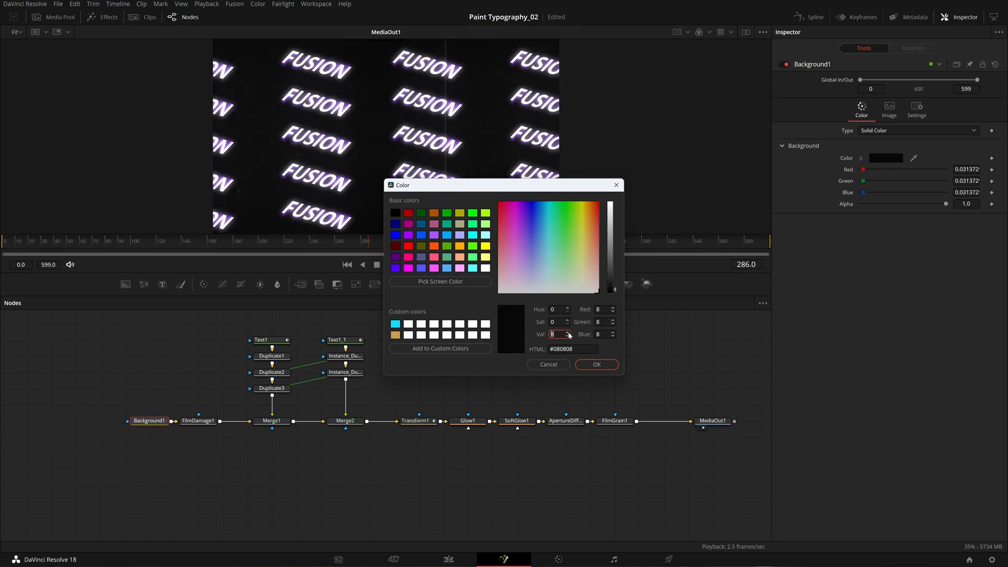
{"action": "left_click", "coordinate": [595, 366]}
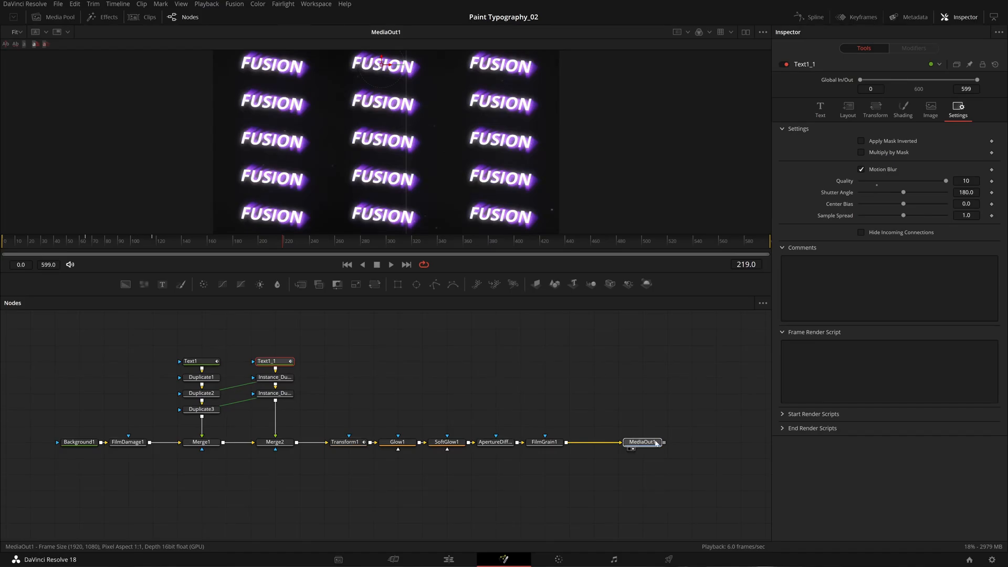
Add a Vignette node between FilmGrain1 and MediaOut1.
{"action": "left_click", "coordinate": [655, 443]}
{"action": "left_click", "coordinate": [551, 443]}
{"action": "key", "text": "shift+space"}
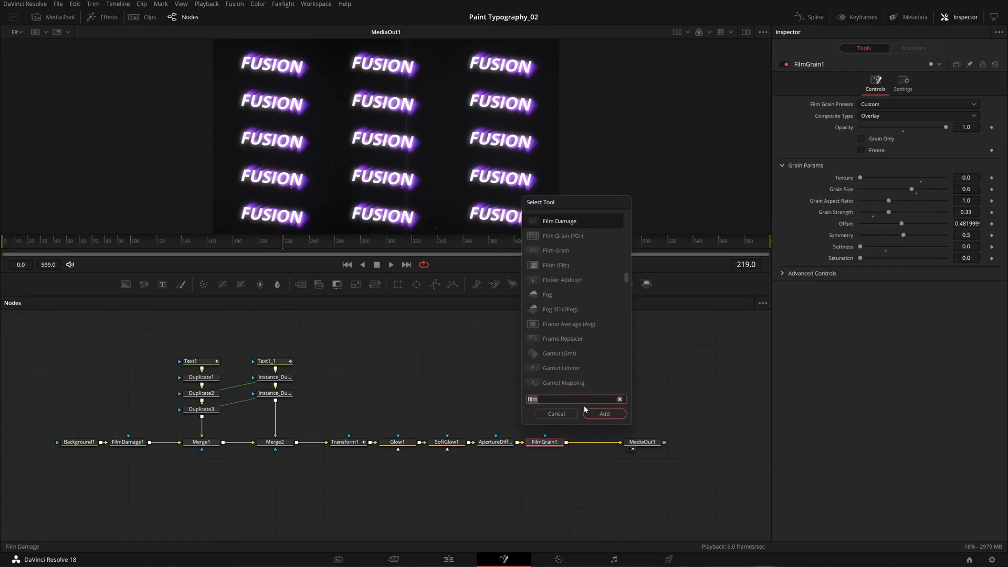
{"action": "type", "text": "vignette"}
{"action": "key", "text": "Return"}
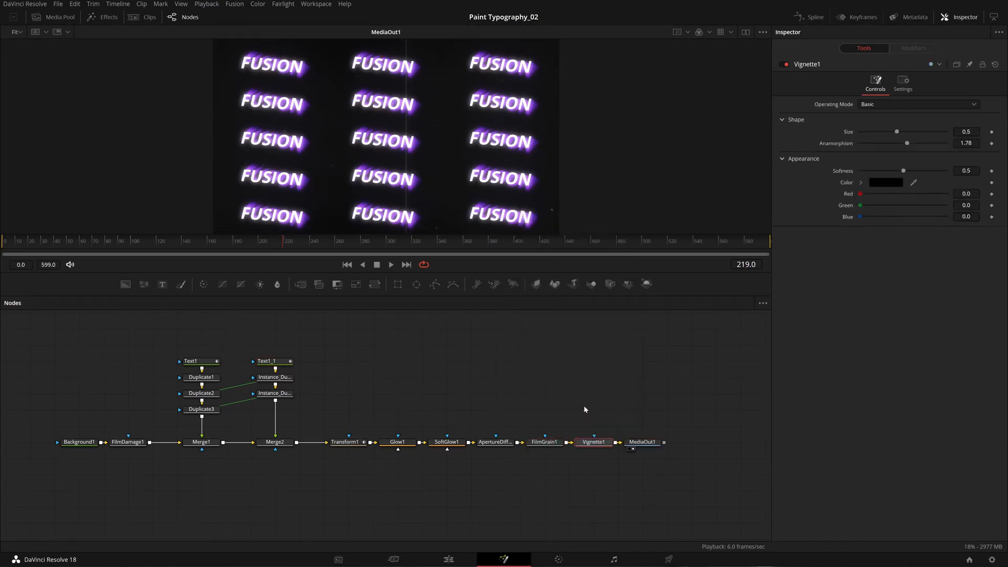
Set the vignette's size to 0.6679, anamorphism to 3.0 and softness to 0.544.
{"action": "left_click_drag", "start_coordinate": [903, 171], "coordinate": [939, 172]}
{"action": "mouse_move", "coordinate": [907, 143]}
{"action": "left_mouse_down"}
{"action": "mouse_move", "coordinate": [981, 132]}
{"action": "mouse_move", "coordinate": [904, 131]}
{"action": "left_mouse_up"}
{"action": "left_click_drag", "start_coordinate": [938, 170], "coordinate": [903, 170]}
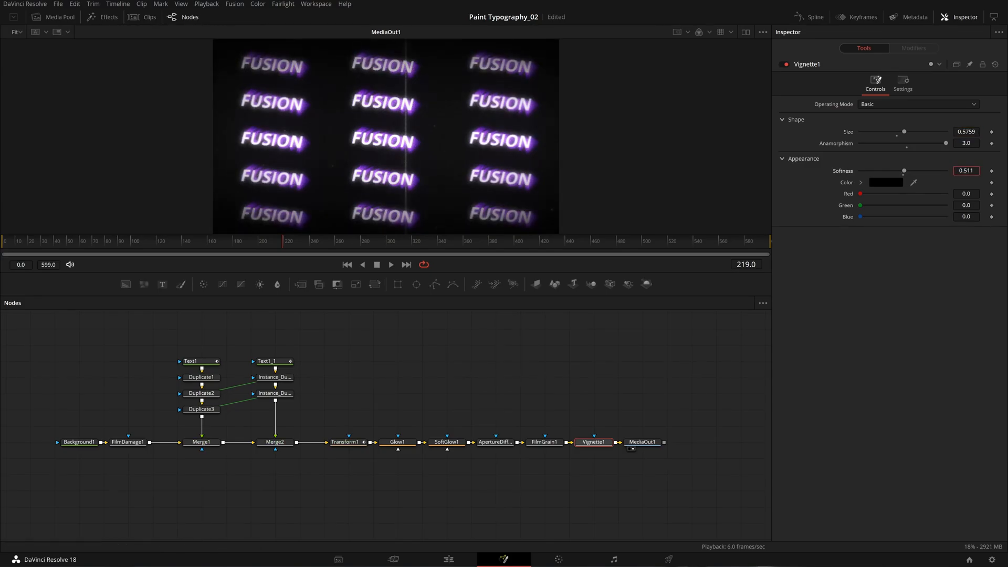
{"action": "left_click_drag", "start_coordinate": [966, 171], "coordinate": [969, 171]}
{"action": "mouse_move", "coordinate": [966, 131]}
{"action": "left_mouse_down"}
{"action": "mouse_move", "coordinate": [955, 131]}
{"action": "mouse_move", "coordinate": [1007, 131]}
{"action": "mouse_move", "coordinate": [993, 131]}
{"action": "left_mouse_up"}
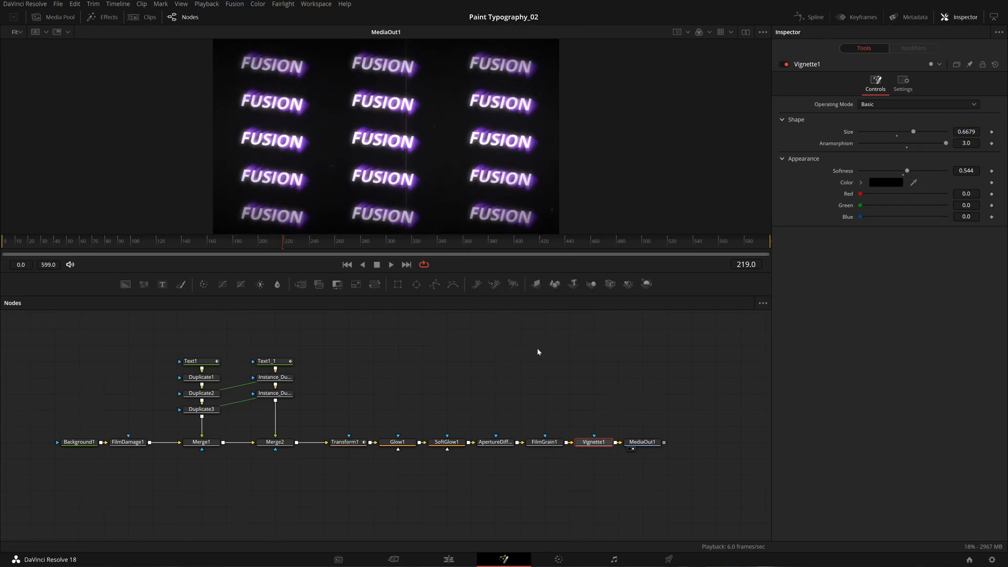
On the Color page, shape the custom curve into a gentle S by lowering the shadows and raising the highlights, and save the project.
{"action": "left_click", "coordinate": [558, 559]}
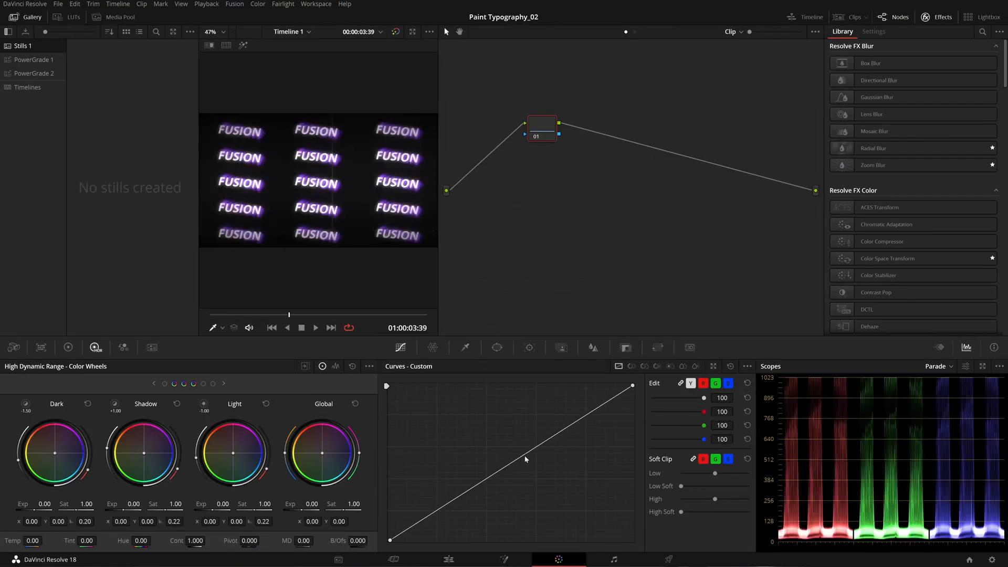
{"action": "left_click", "coordinate": [436, 513]}
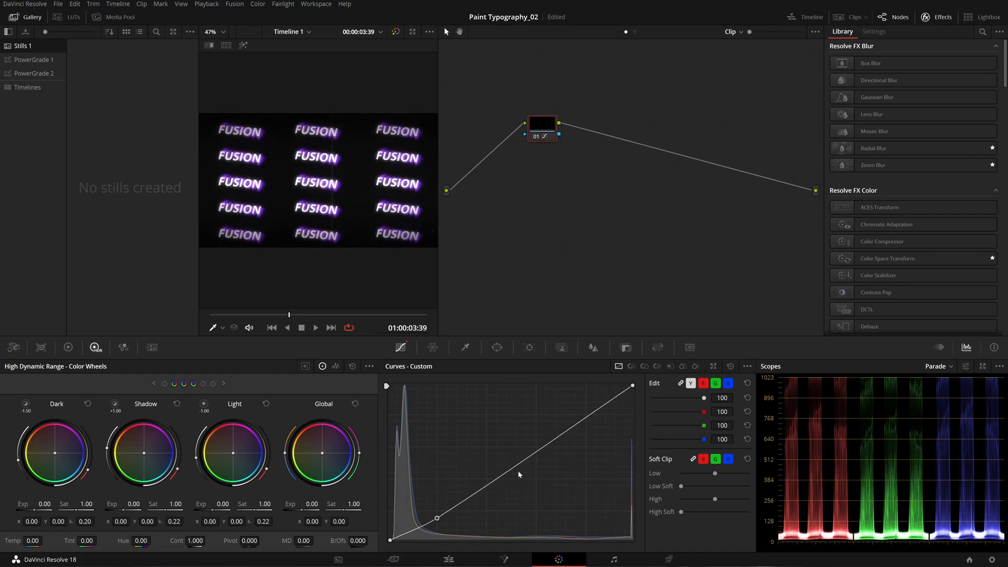
{"action": "left_click_drag", "start_coordinate": [587, 418], "coordinate": [586, 411]}
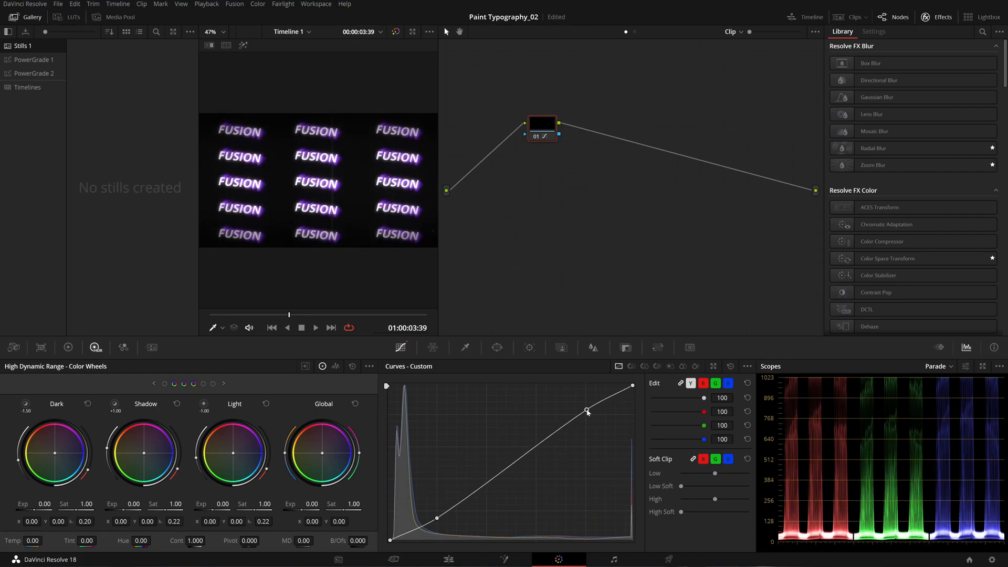
{"action": "key", "text": "ctrl+s"}
Check the composition on the Fusion page, return to the Color page and hide the stills gallery to enlarge the viewer.
{"action": "left_click", "coordinate": [504, 559]}
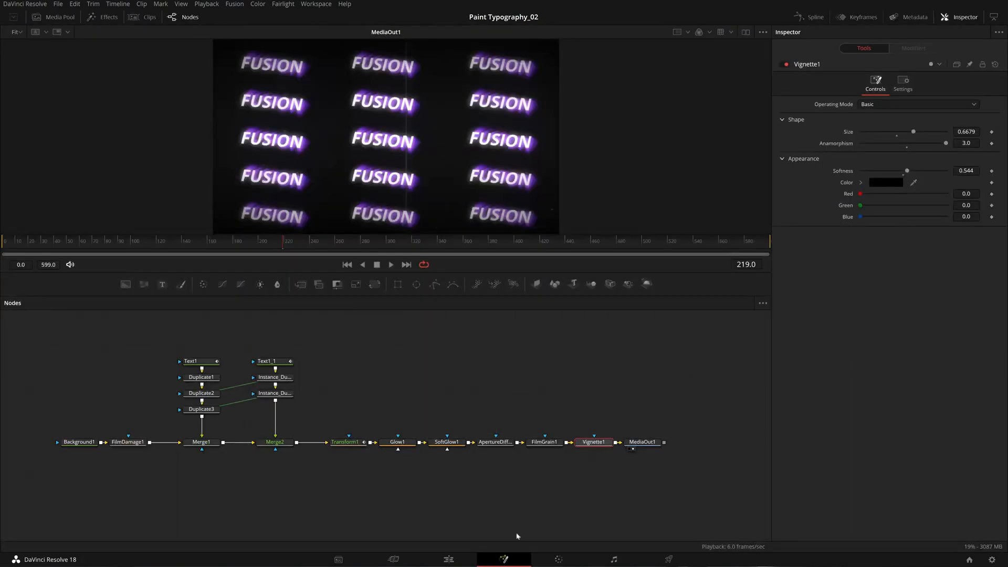
{"action": "left_click", "coordinate": [558, 559]}
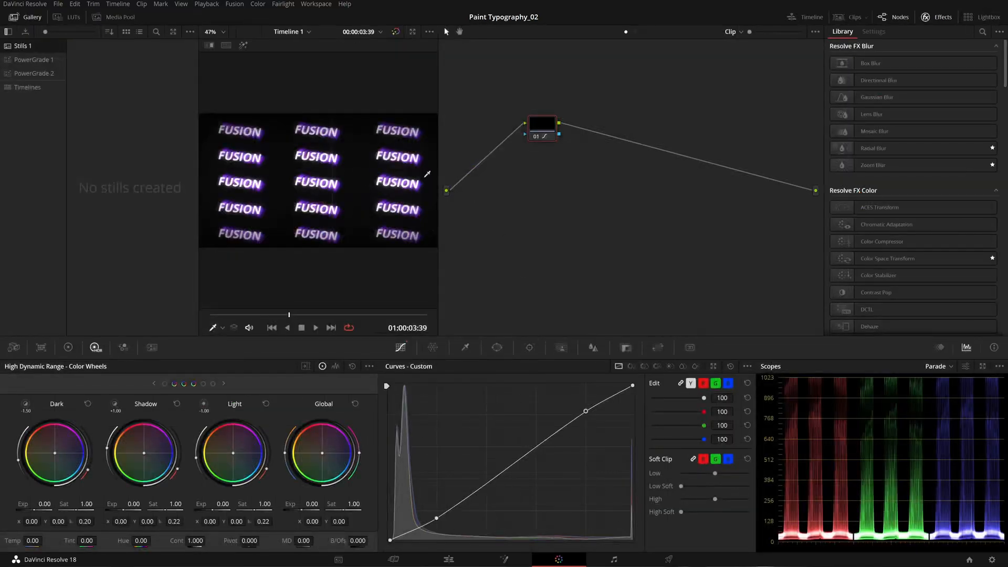
{"action": "left_click", "coordinate": [30, 22]}
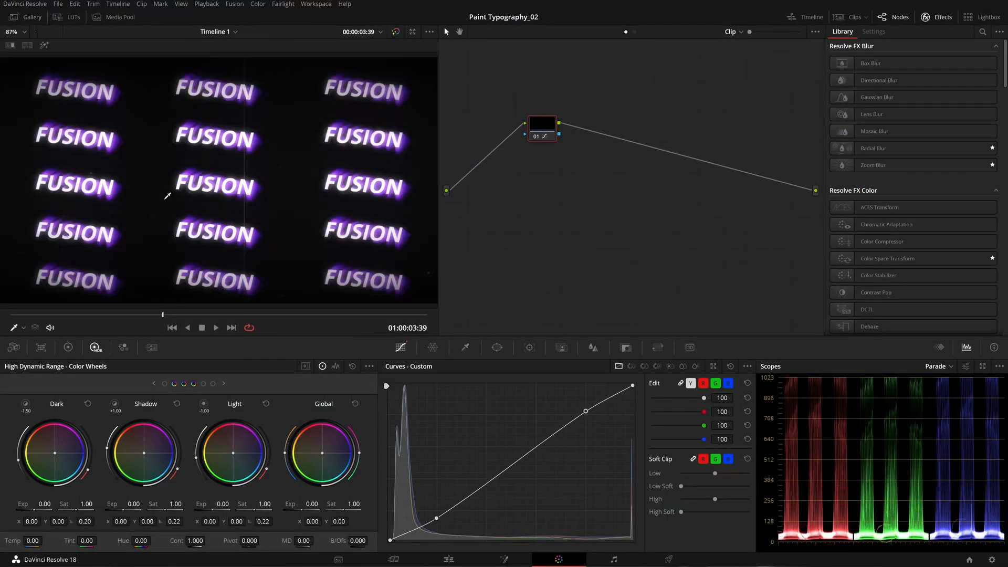
{"action": "left_click_drag", "start_coordinate": [544, 129], "coordinate": [554, 133]}
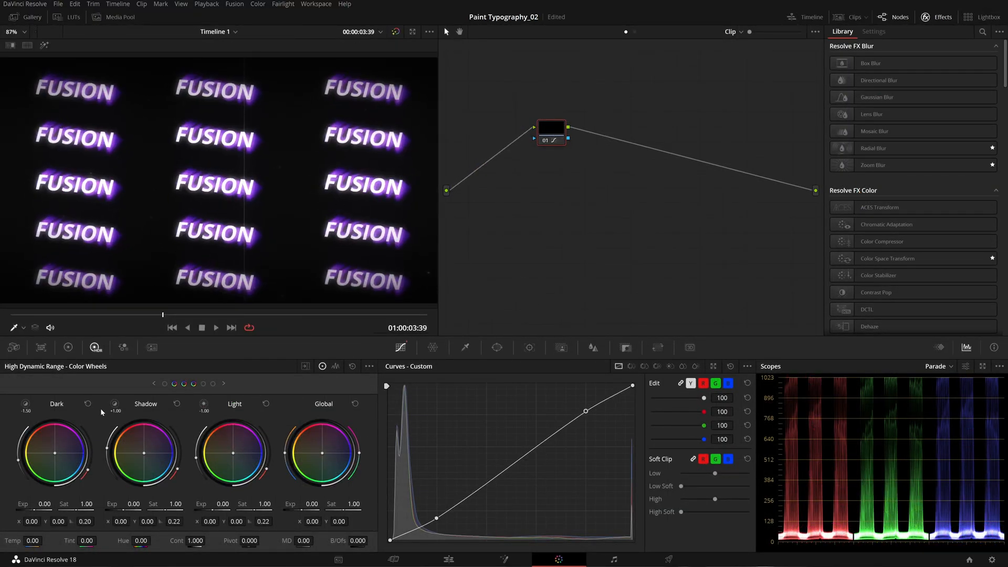
Tint the shadows slightly teal-blue in the HDR colour wheels, with Shadow X at 0.03 and Y at -0.04.
{"action": "mouse_move", "coordinate": [116, 407]}
{"action": "left_click_drag", "start_coordinate": [143, 453], "coordinate": [144, 455]}
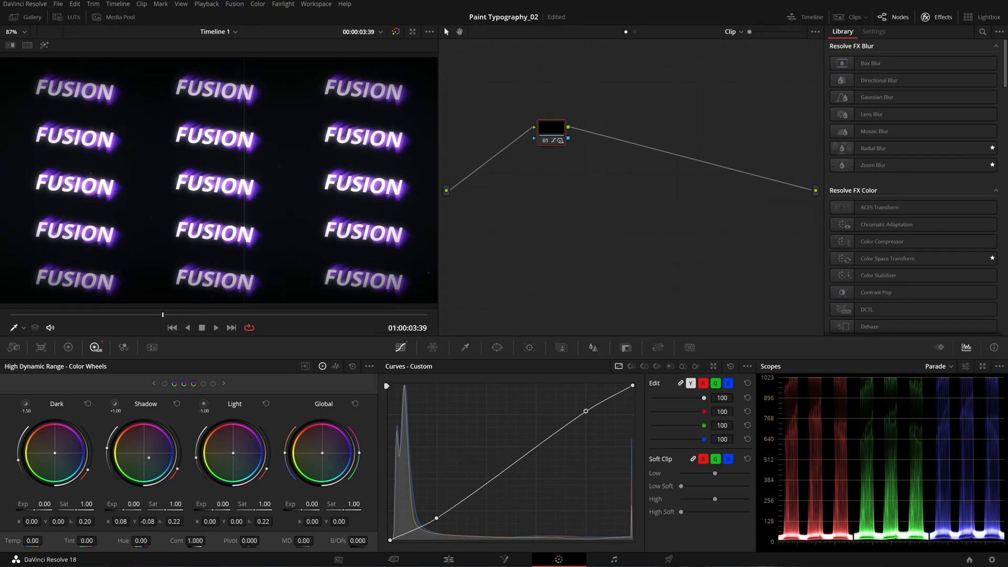
{"action": "left_click_drag", "start_coordinate": [148, 457], "coordinate": [147, 455]}
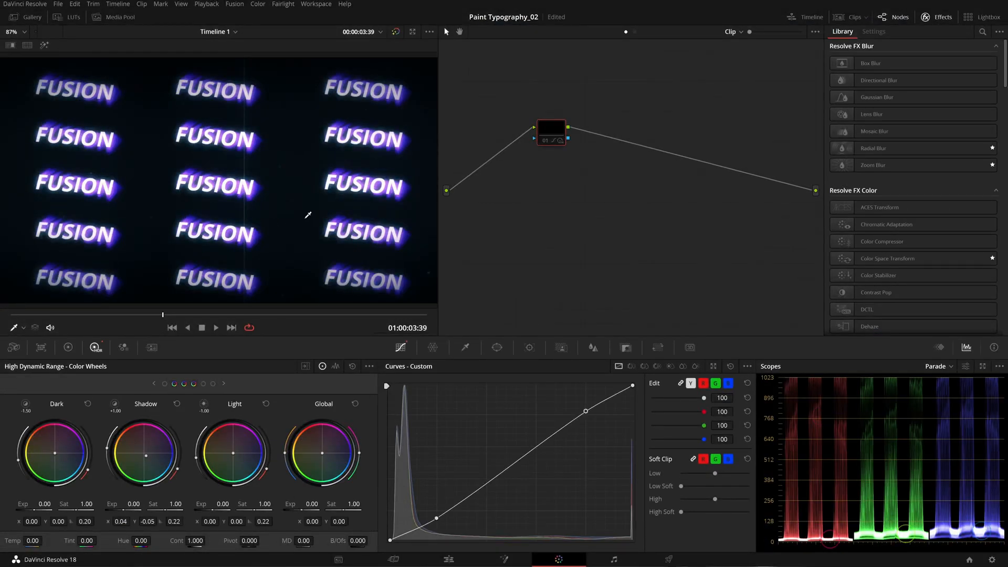
Toggle the grade node off and on to compare the image with and without grading, and save the project.
{"action": "key", "text": "ctrl+d"}
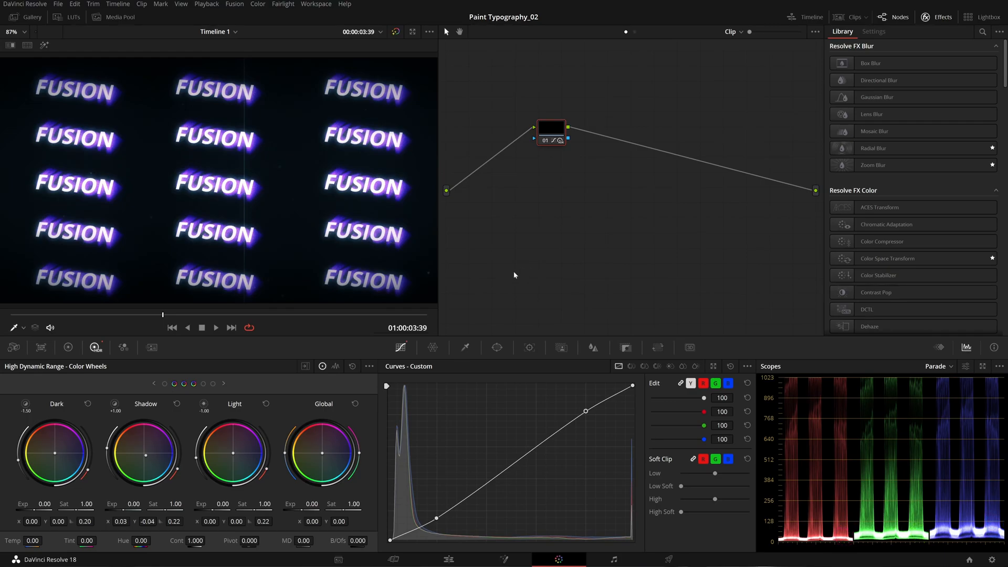
{"action": "key", "text": "ctrl+d"}
{"action": "key", "text": "ctrl+d"}
{"action": "key", "text": "ctrl+d"}
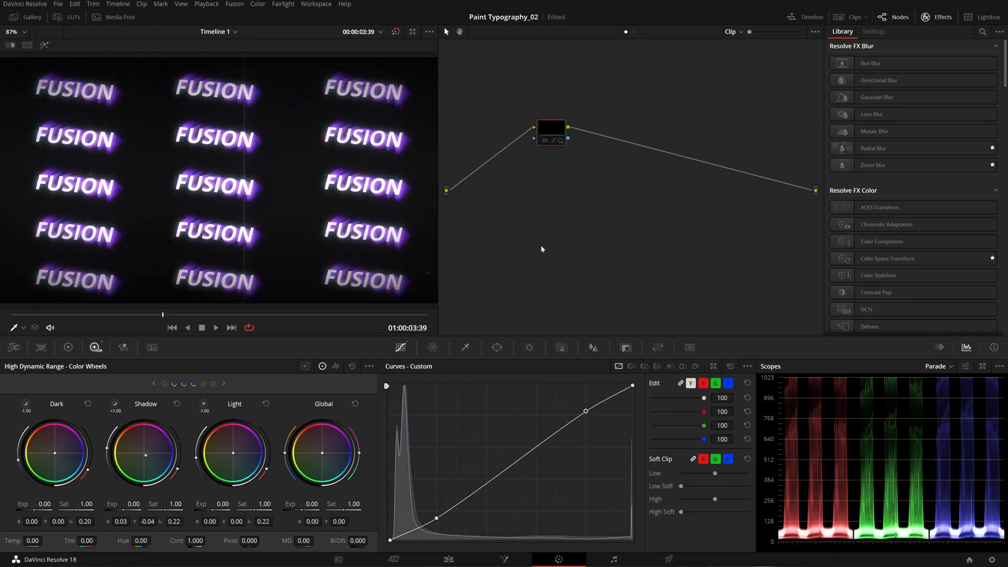
{"action": "key", "text": "ctrl+d"}
{"action": "key", "text": "ctrl+s"}
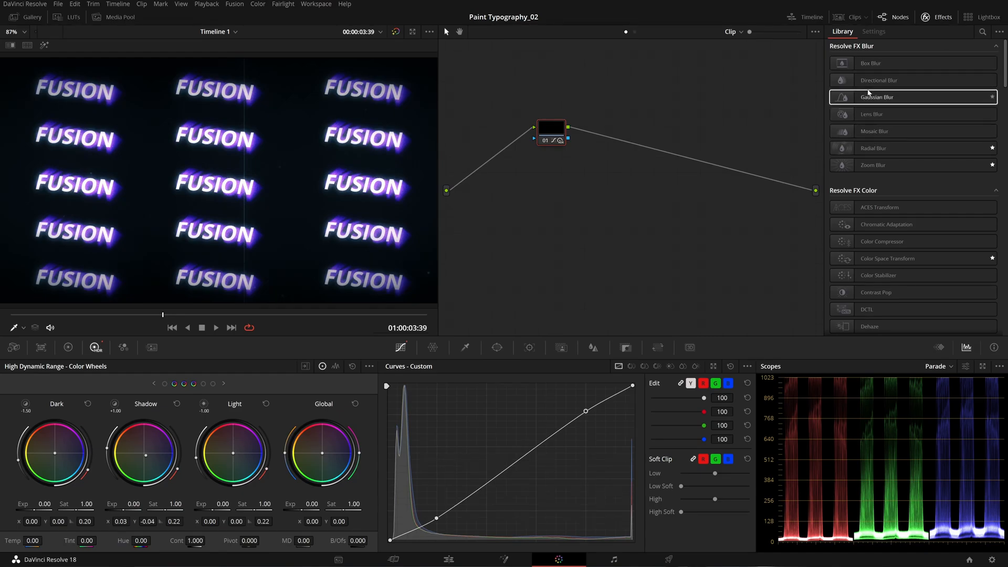
Browse the Resolve FX library for further effects to use in the grade, and return to the Fusion page.
{"action": "scroll", "coordinate": [976, 158], "scroll_direction": "down", "scroll_amount": 10}
{"action": "scroll", "coordinate": [983, 168], "scroll_direction": "up", "scroll_amount": 8}
{"action": "scroll", "coordinate": [983, 168], "scroll_direction": "down", "scroll_amount": 12}
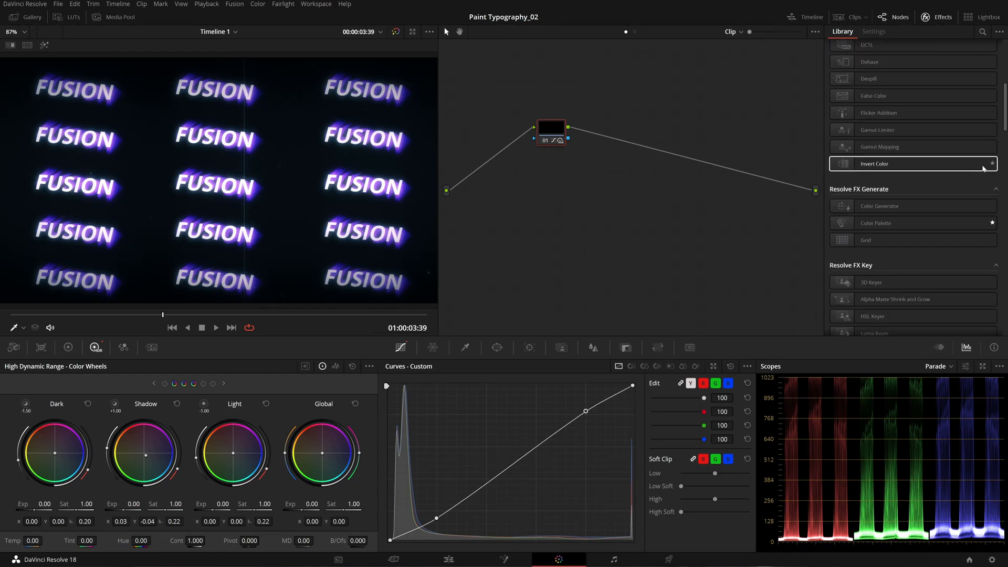
{"action": "scroll", "coordinate": [1000, 166], "scroll_direction": "down", "scroll_amount": 10}
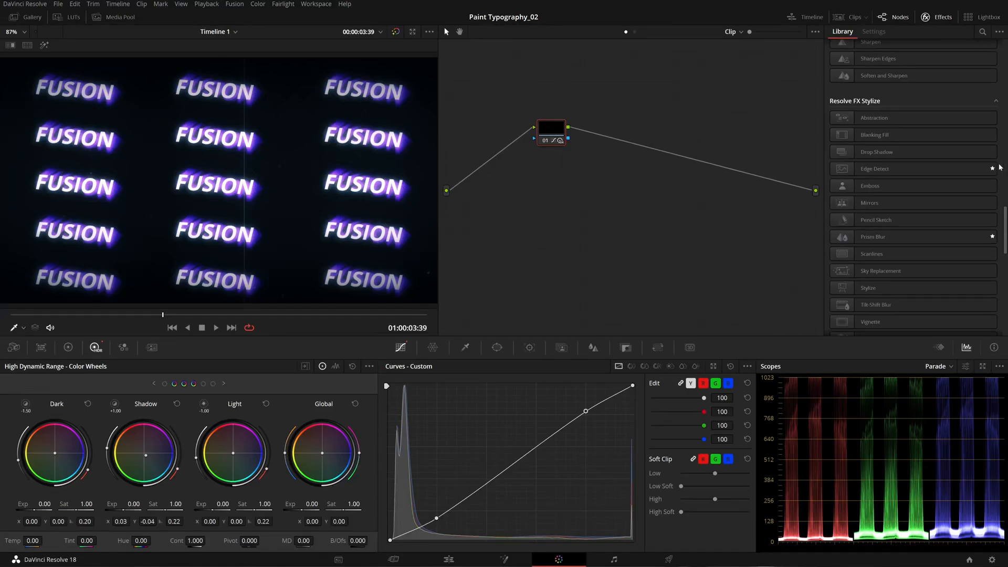
{"action": "scroll", "coordinate": [1000, 166], "scroll_direction": "down", "scroll_amount": 4}
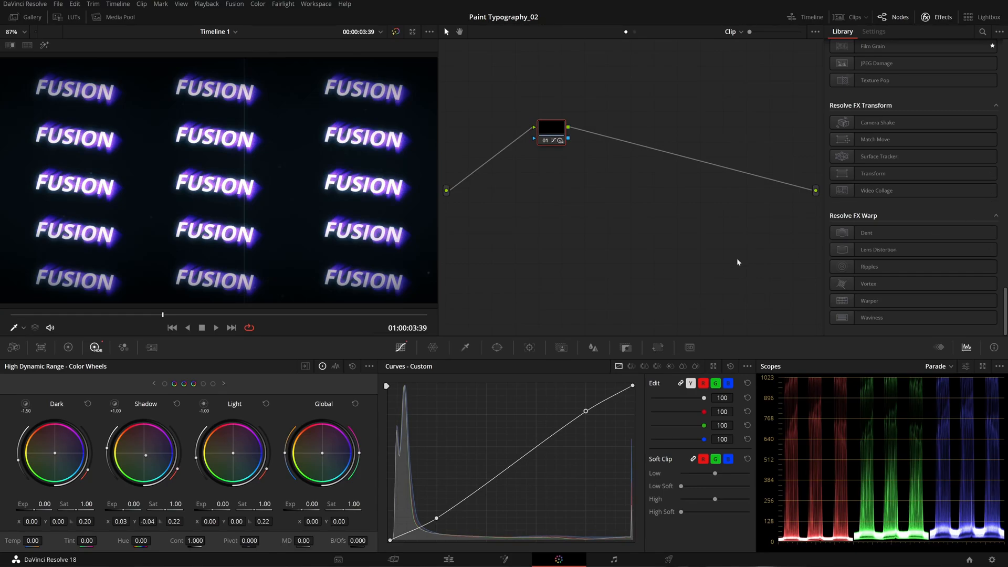
{"action": "left_click", "coordinate": [504, 559]}
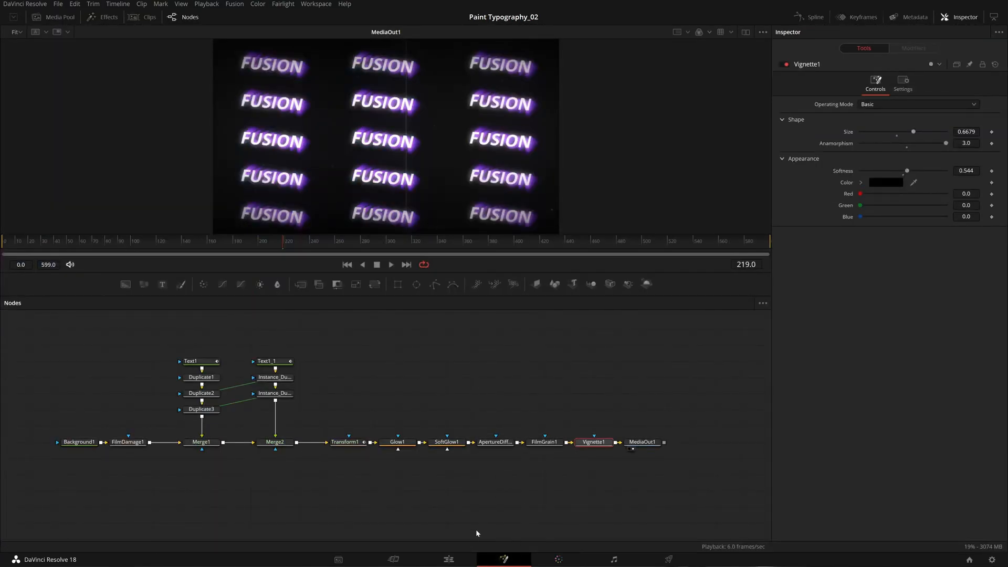
Watch the rendered title animation full screen in Films & TV, and minimise the player to return to DaVinci Resolve.
{"action": "left_click", "coordinate": [462, 559]}
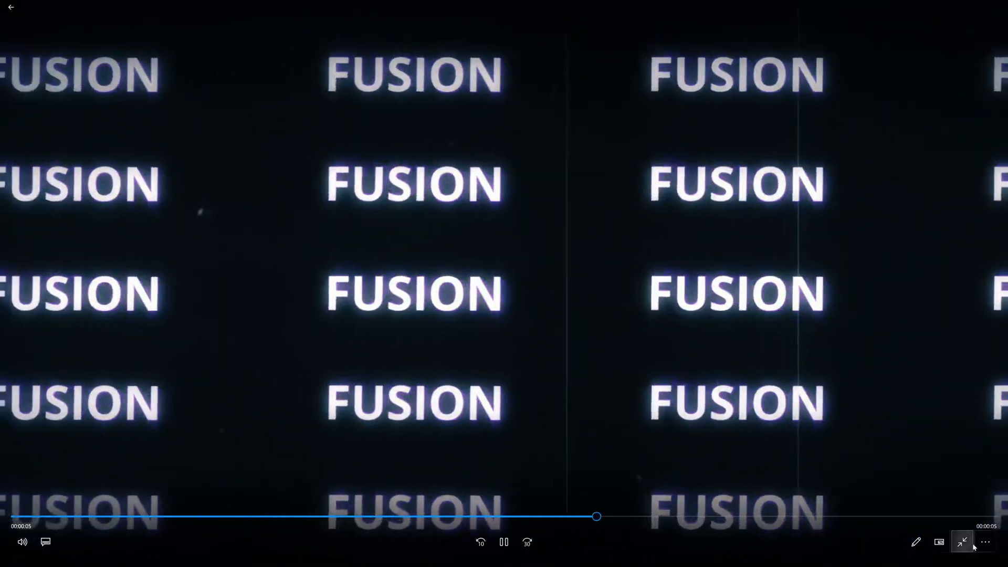
{"action": "left_click", "coordinate": [968, 545]}
{"action": "left_click", "coordinate": [983, 547]}
{"action": "left_click", "coordinate": [966, 503]}
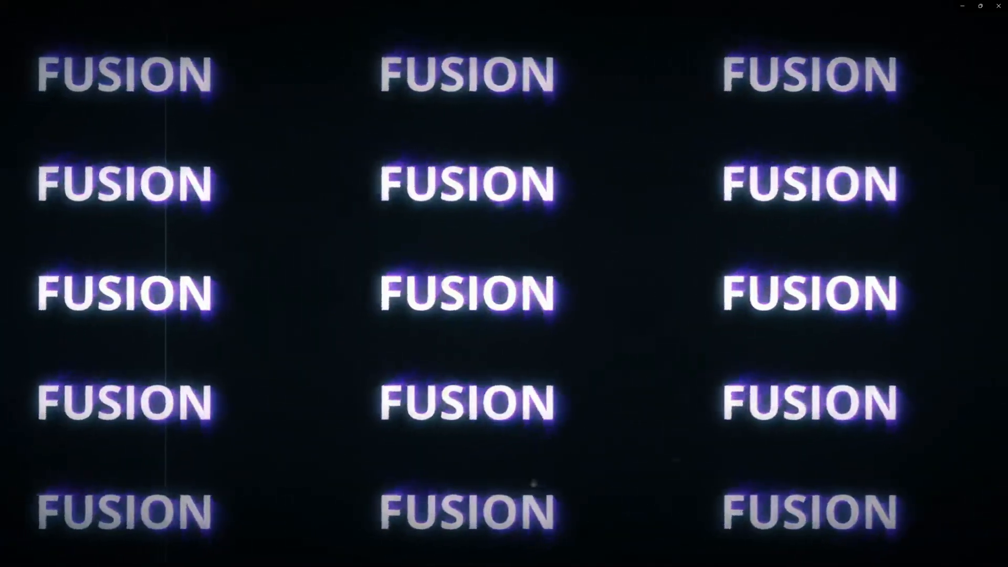
{"action": "mouse_move", "coordinate": [913, 351]}
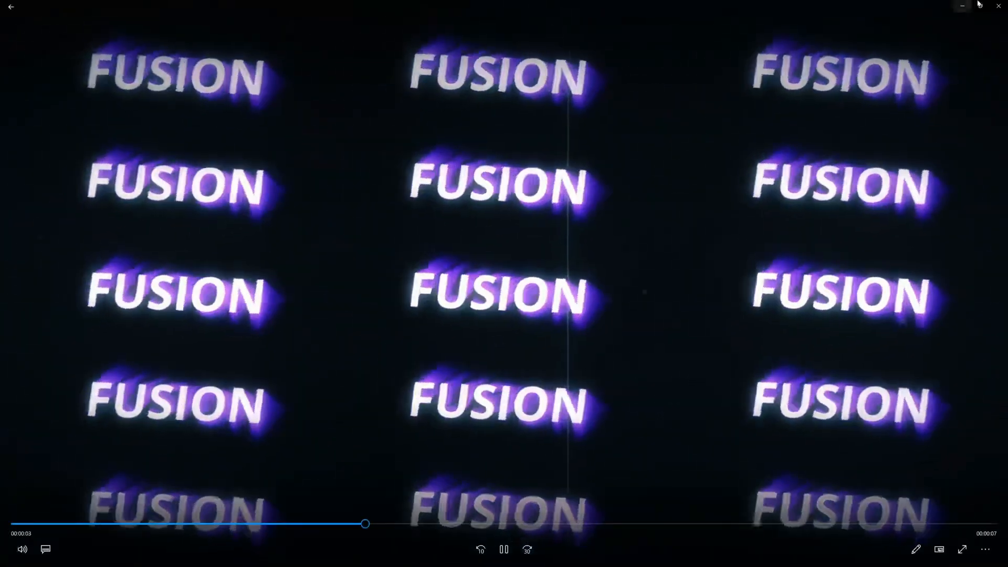
{"action": "left_click", "coordinate": [966, 6]}
{"action": "left_click", "coordinate": [823, 209]}
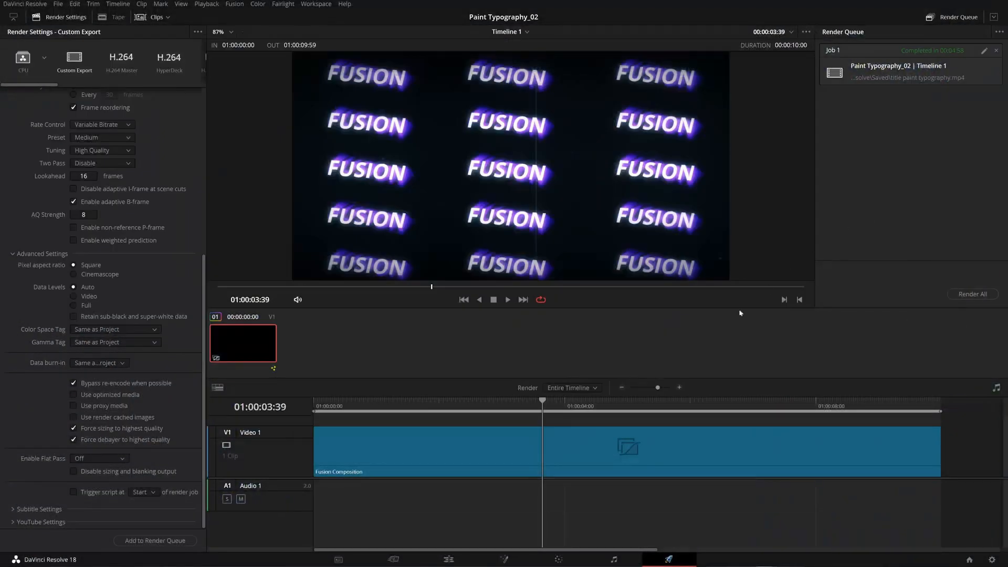
Reopen the Fusion page and inspect the motion blur settings of the two text nodes.
{"action": "left_click", "coordinate": [505, 559]}
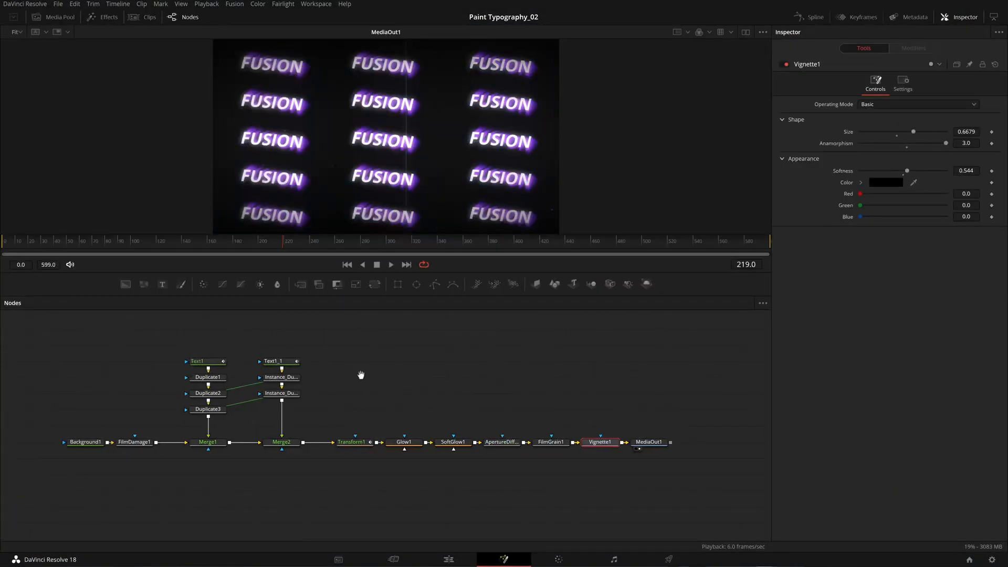
{"action": "mouse_move", "coordinate": [671, 561]}
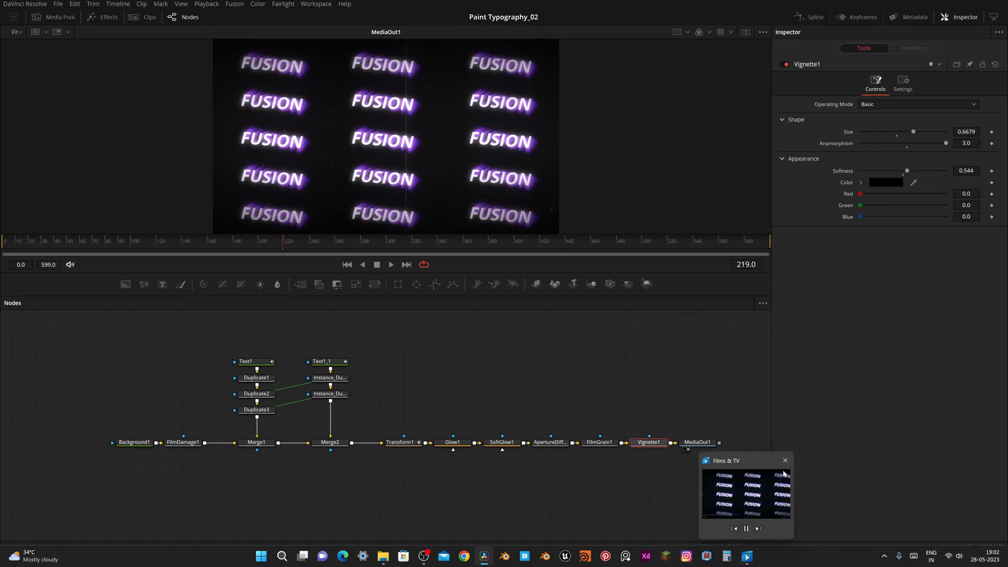
{"action": "left_click", "coordinate": [257, 363]}
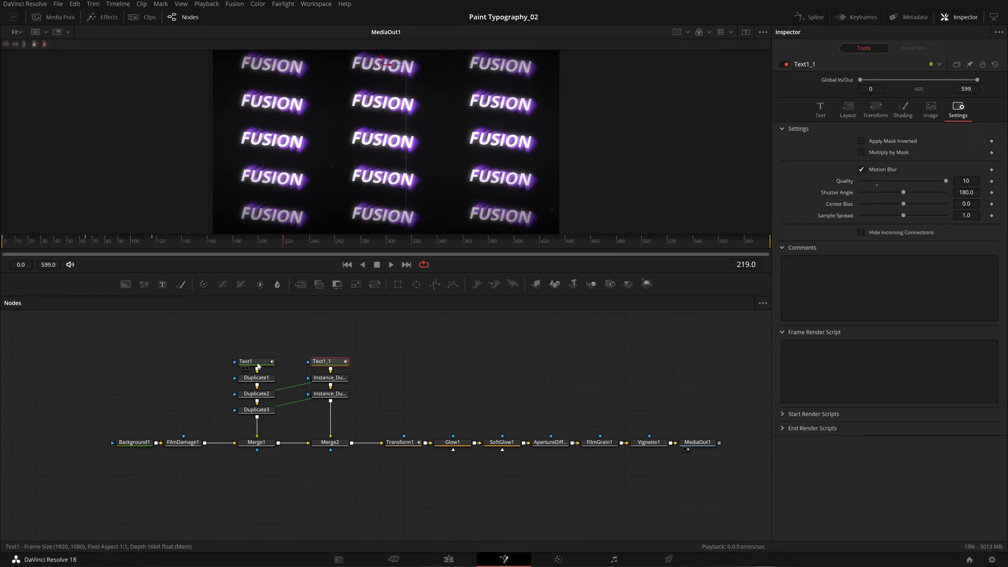